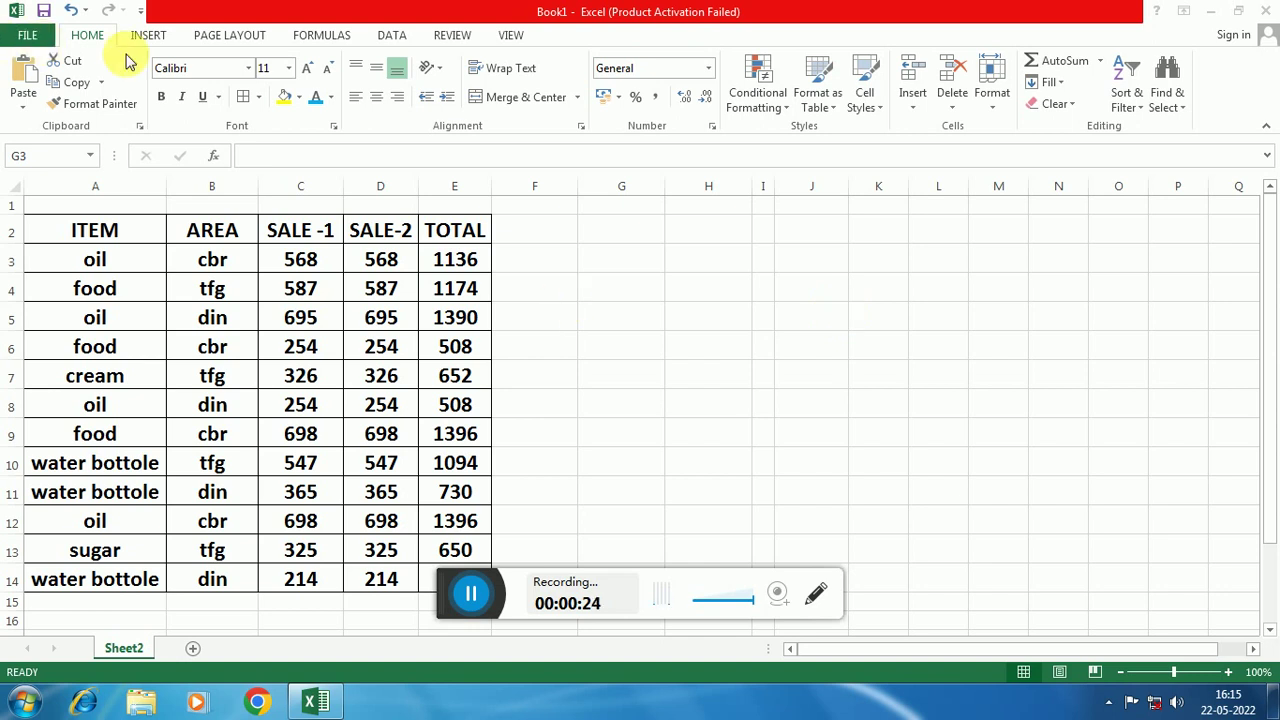
Focus the Excel window with the sales table and show the INSERT ribbon tab
click(153, 36)
click(150, 35)
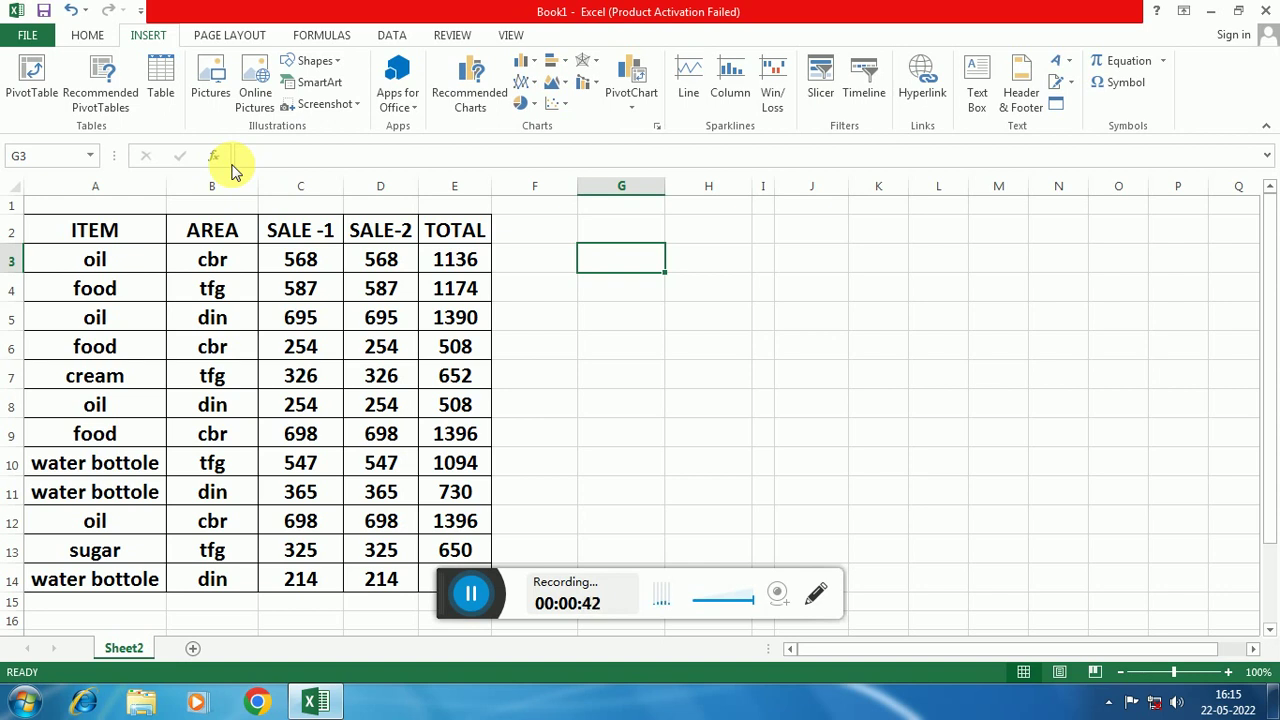
click(450, 625)
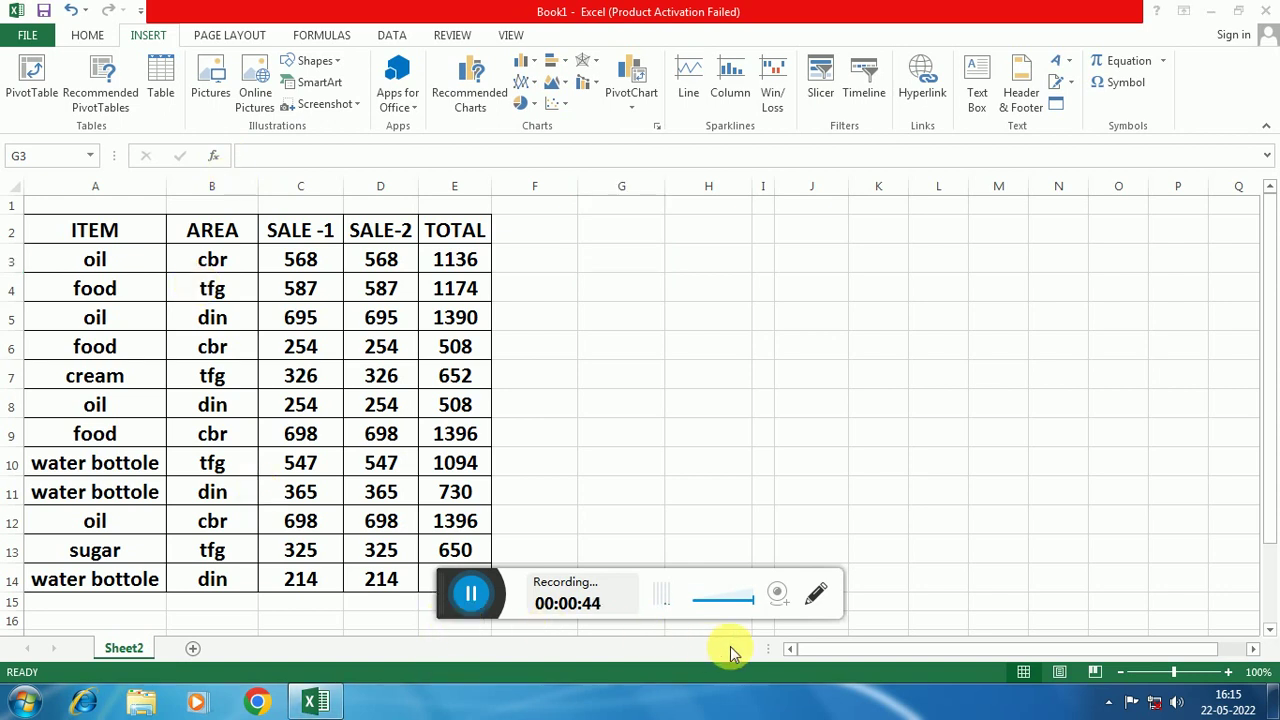
drag(450, 613, 1193, 665)
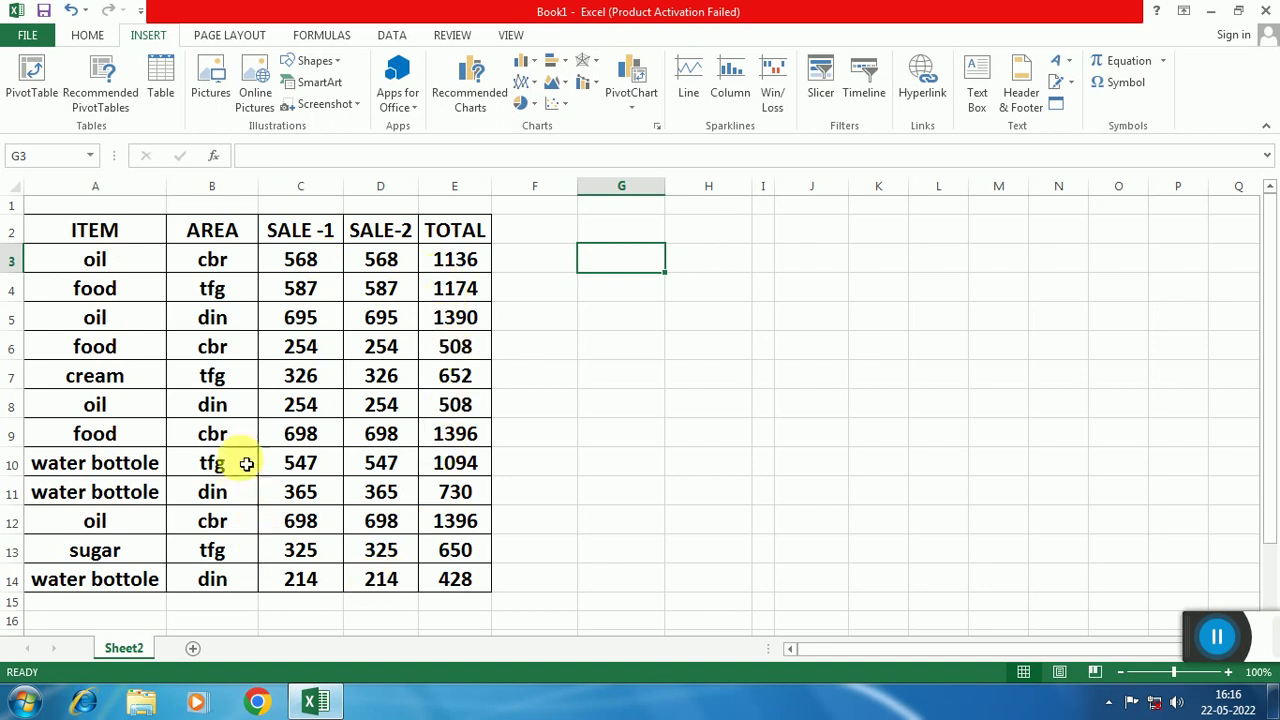
click(246, 385)
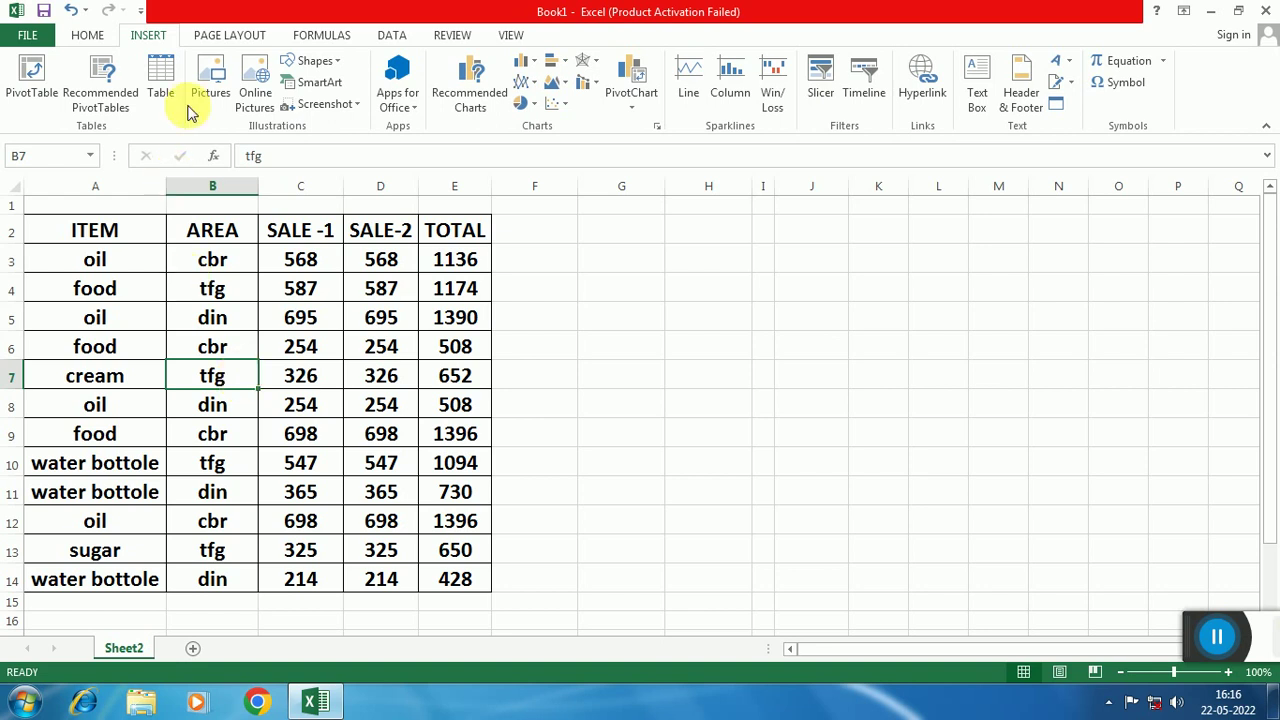
Create a PivotTable from Sheet2!$A$2:$E$14 on the existing worksheet at cell G6
click(32, 80)
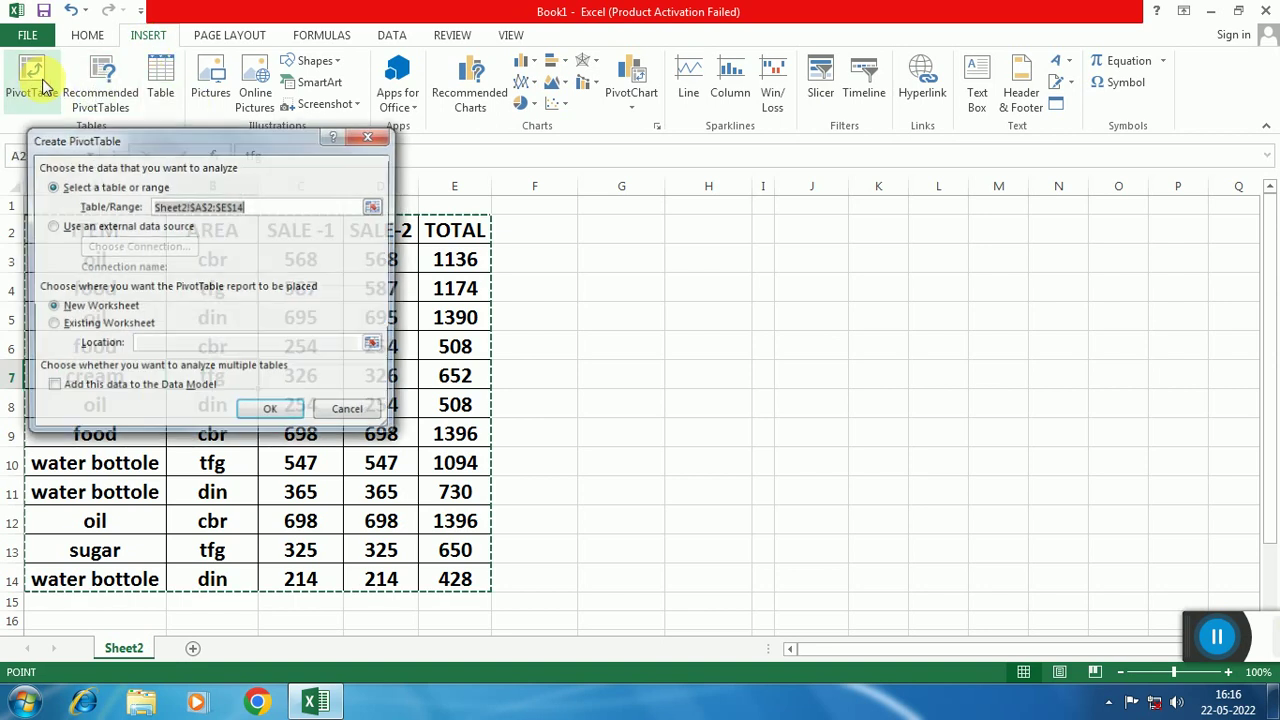
drag(183, 143, 268, 137)
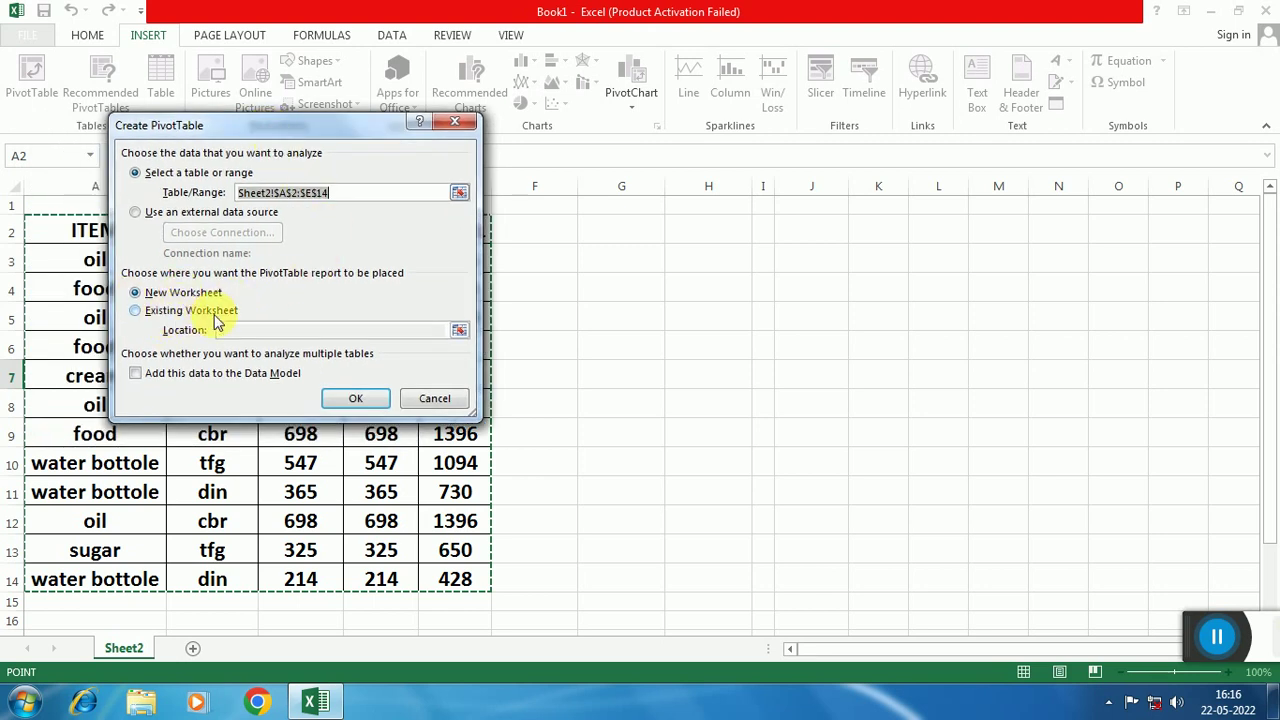
click(135, 312)
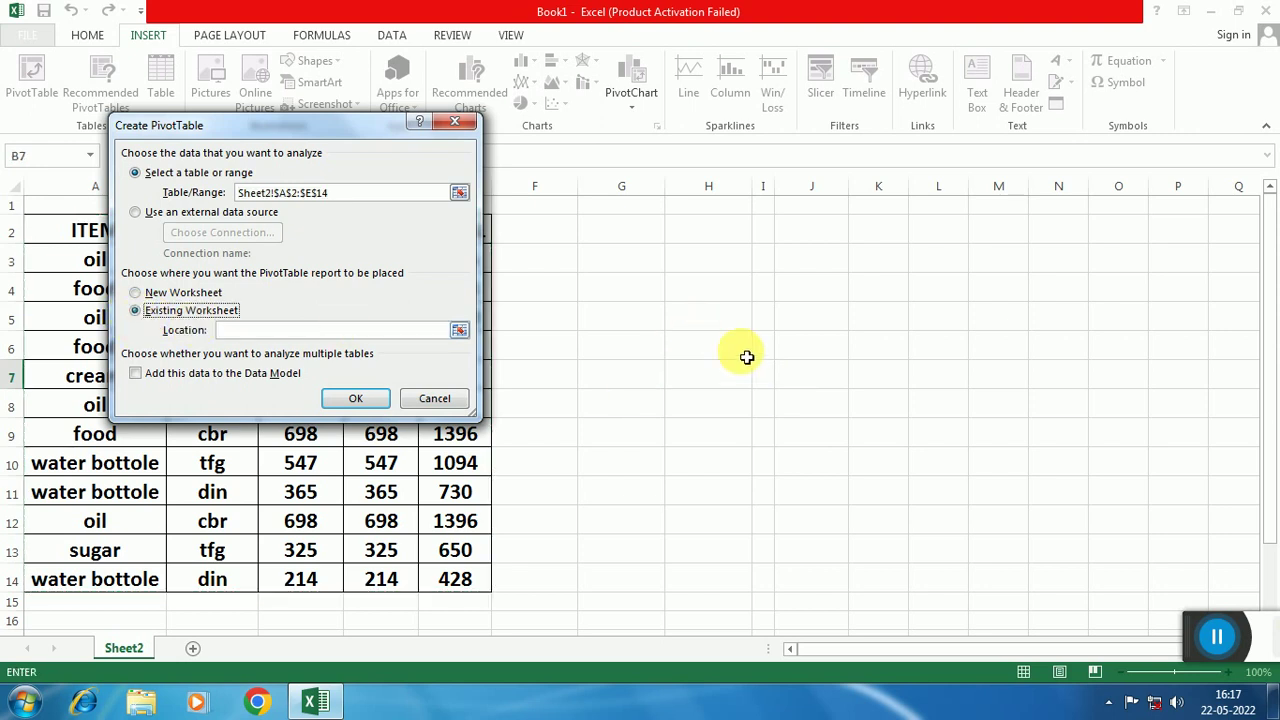
click(223, 330)
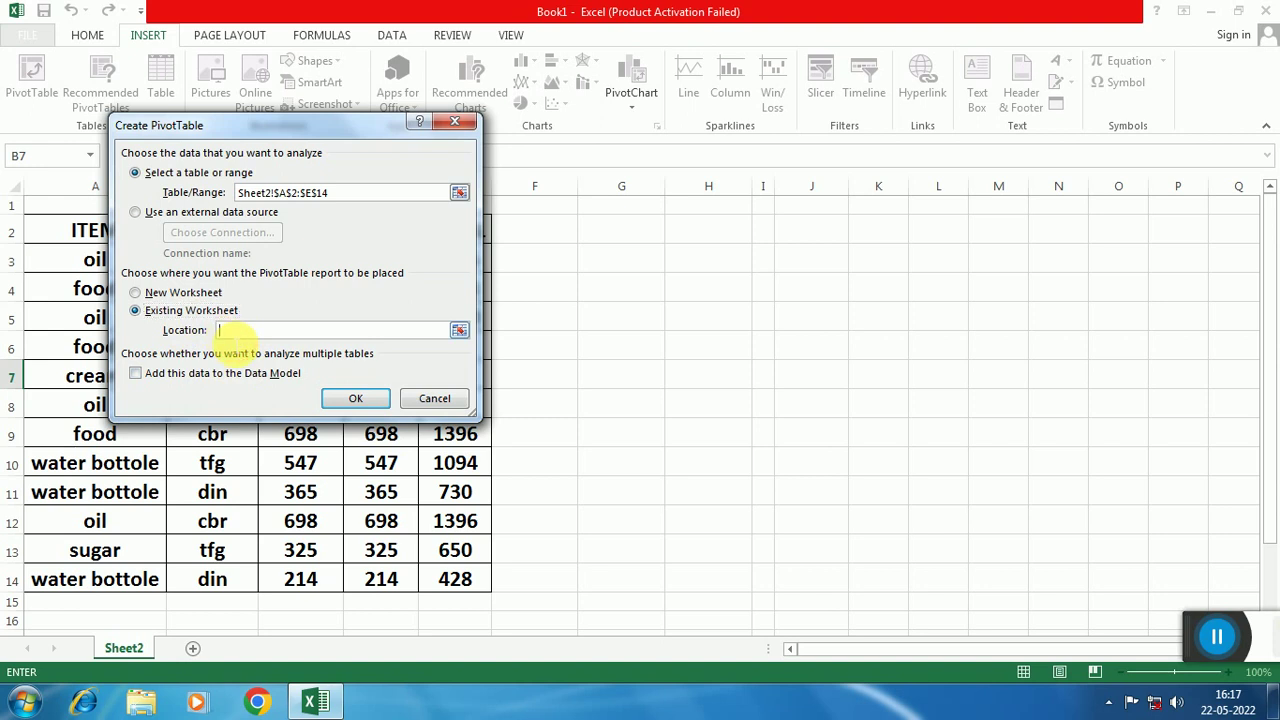
click(608, 346)
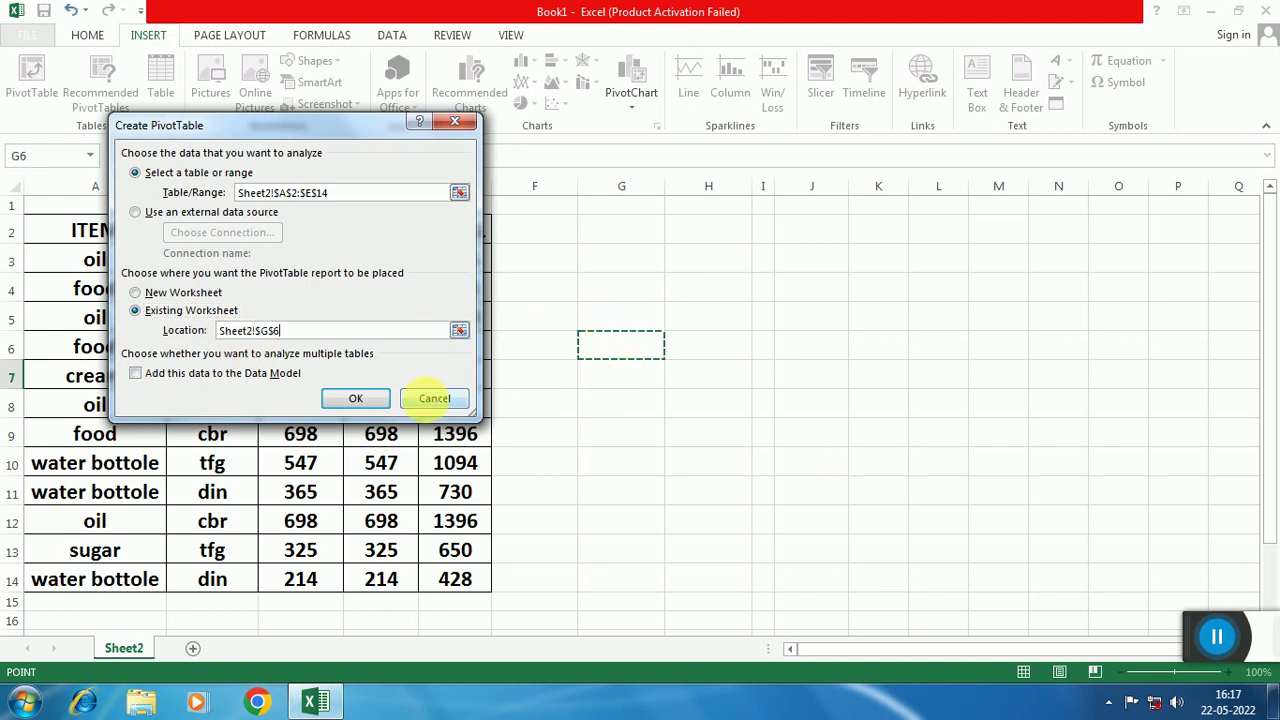
click(355, 398)
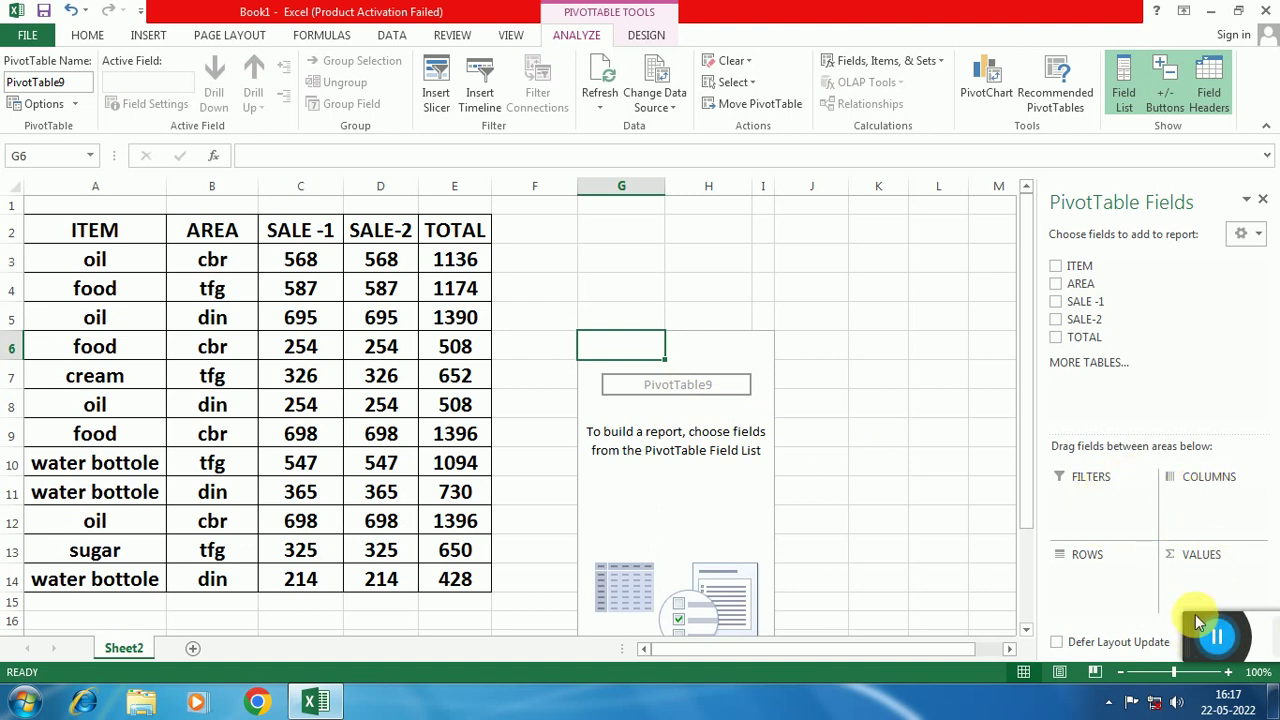
Review the empty PivotTable9 at G6 and its five available fields
drag(1199, 632, 1189, 677)
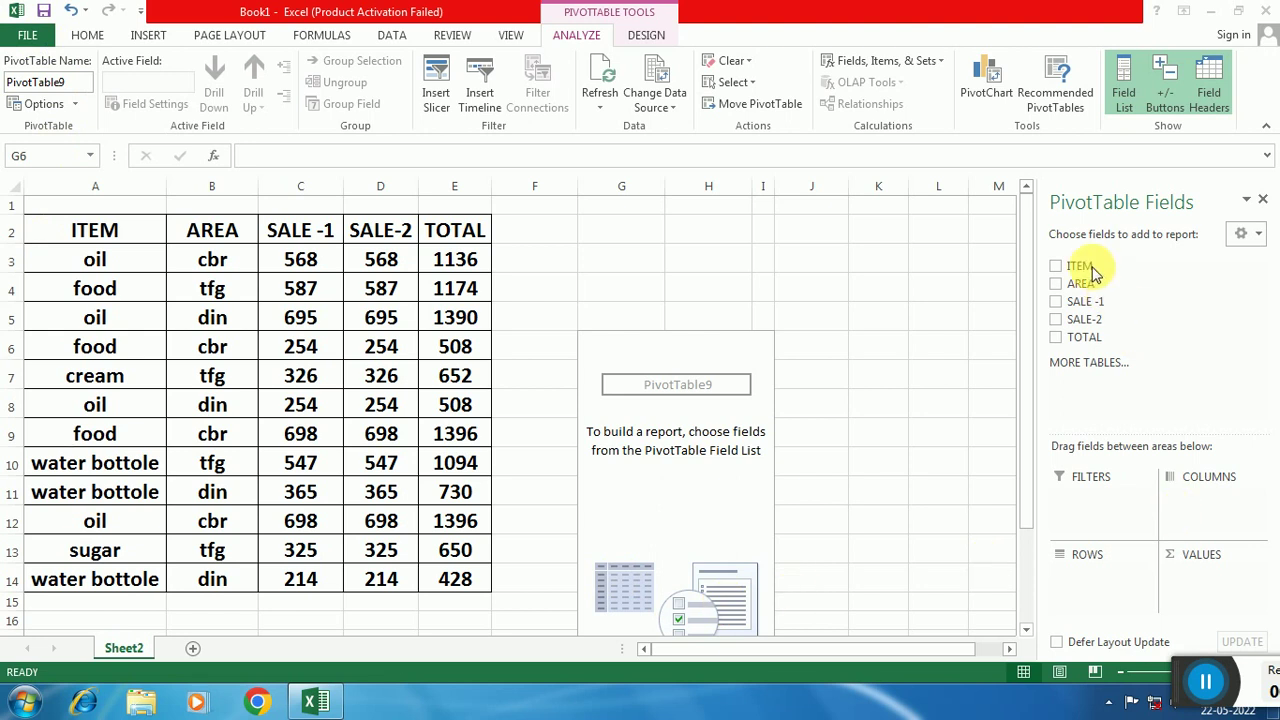
Put ITEM in Rows and TOTAL in Values, giving a grand total of 11062
drag(1097, 283, 1112, 582)
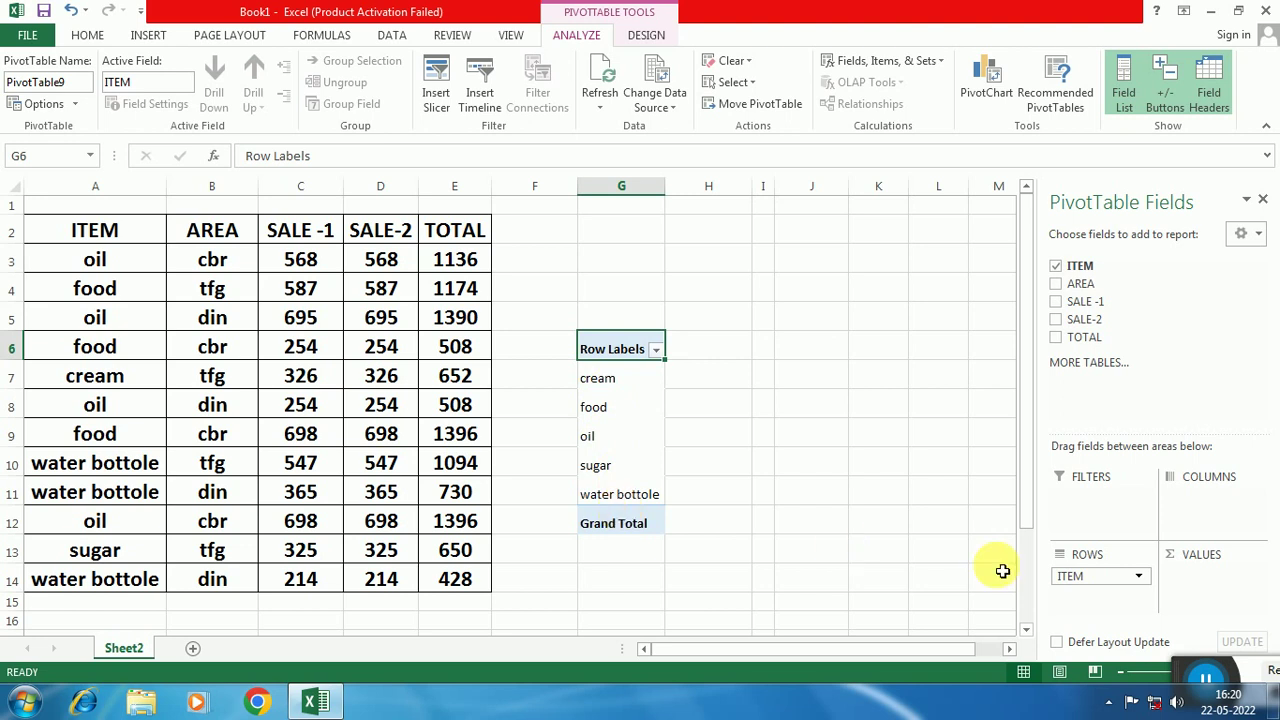
drag(1088, 338, 1225, 590)
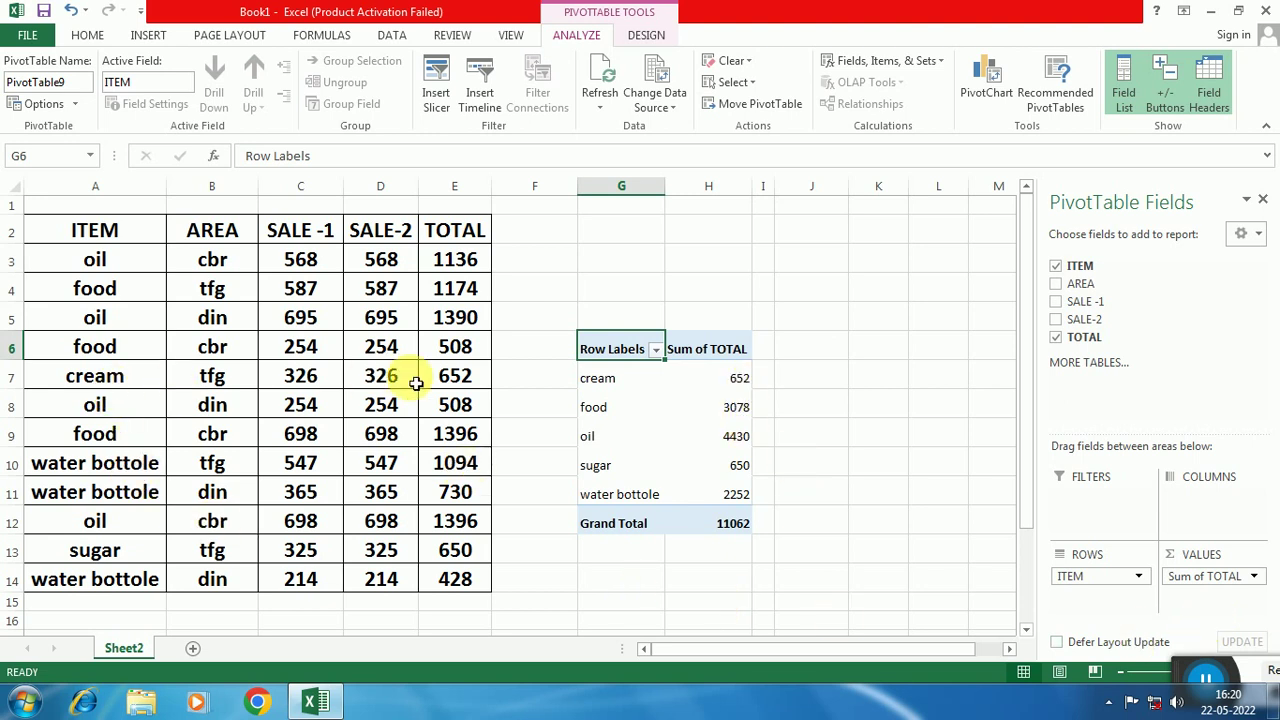
click(455, 376)
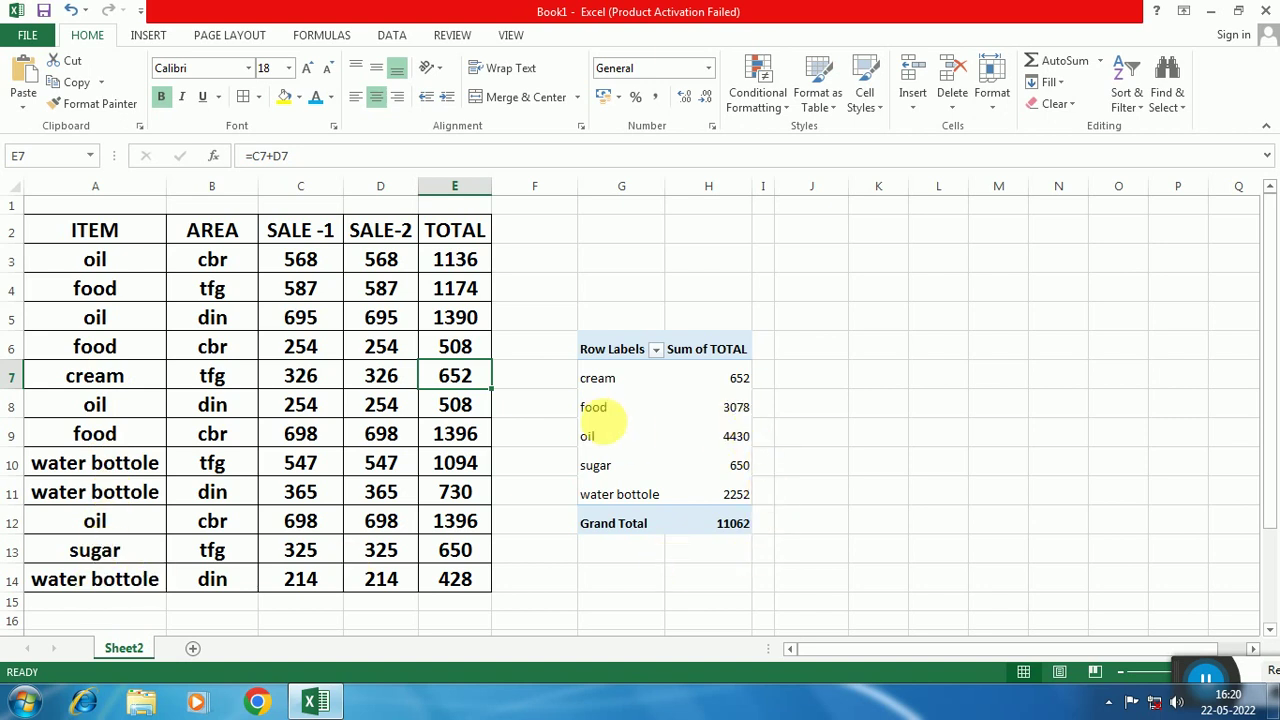
click(736, 409)
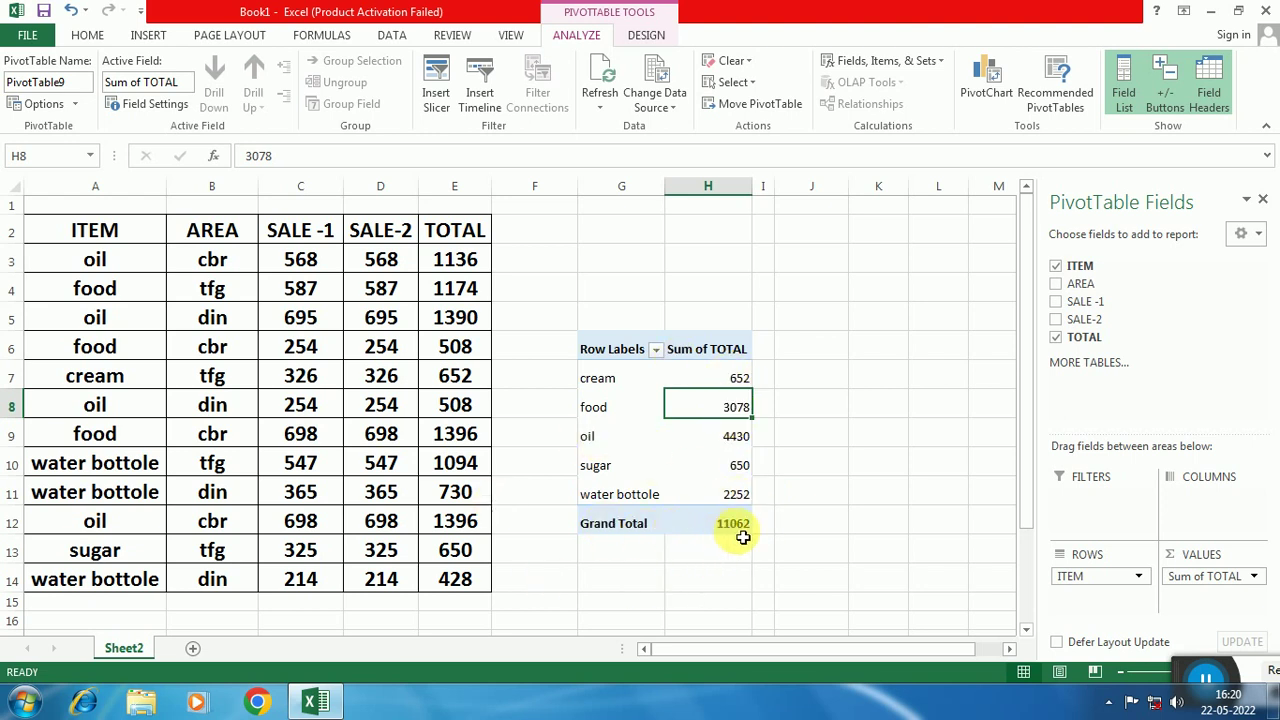
mouse_move(743, 538)
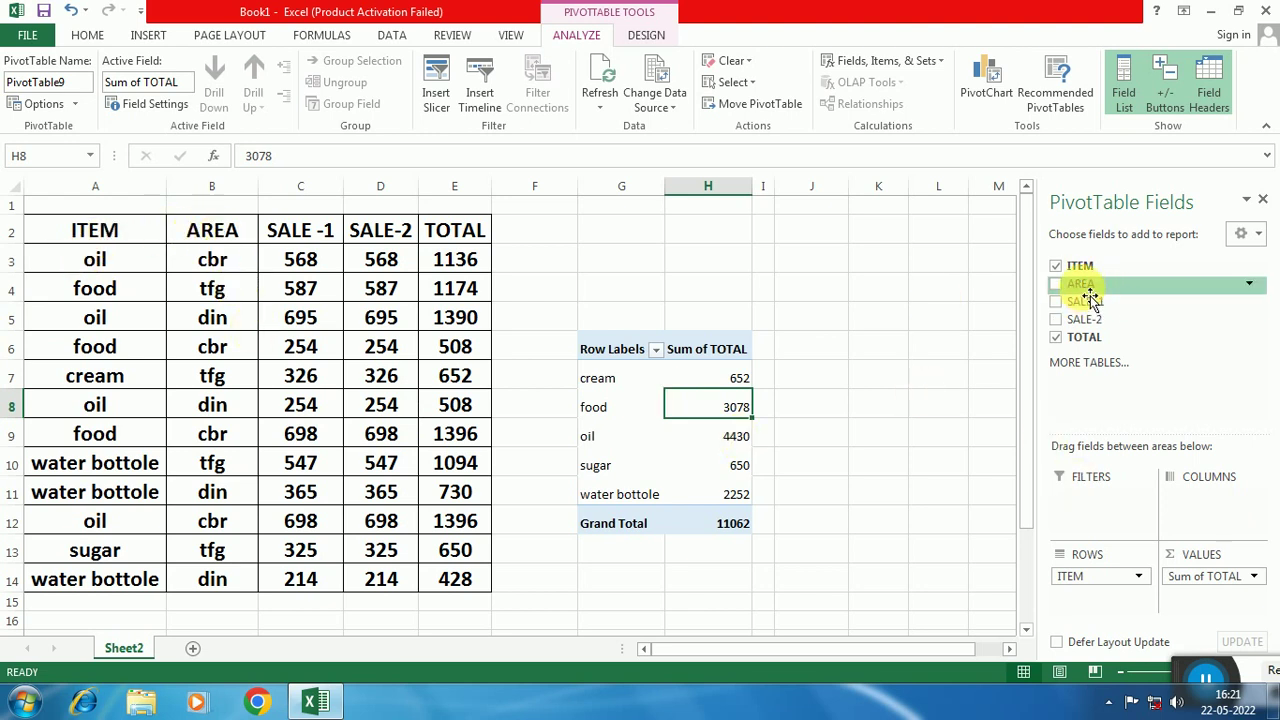
Put AREA in Columns, splitting totals into cbr 4436, din 3056 and tfg 3570, and check the cells
drag(1219, 440, 1221, 503)
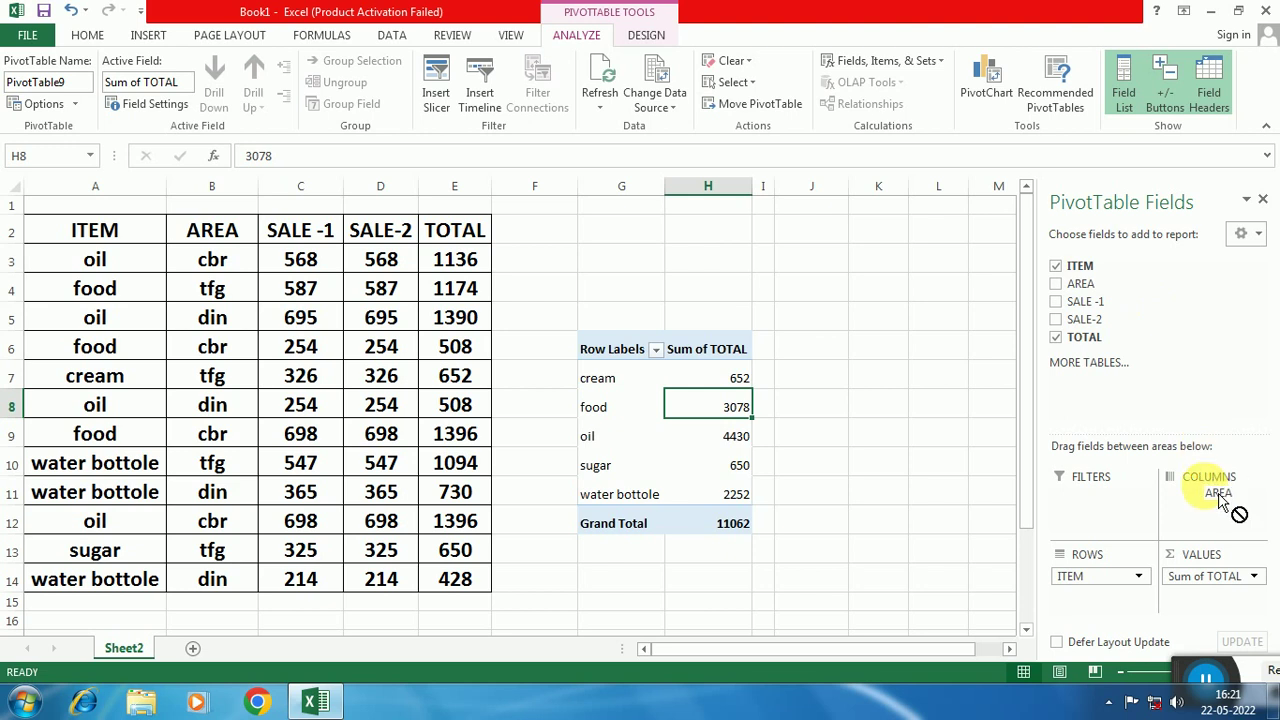
mouse_move(1090, 284)
mouse_down()
mouse_move(1205, 527)
mouse_move(1190, 510)
mouse_up()
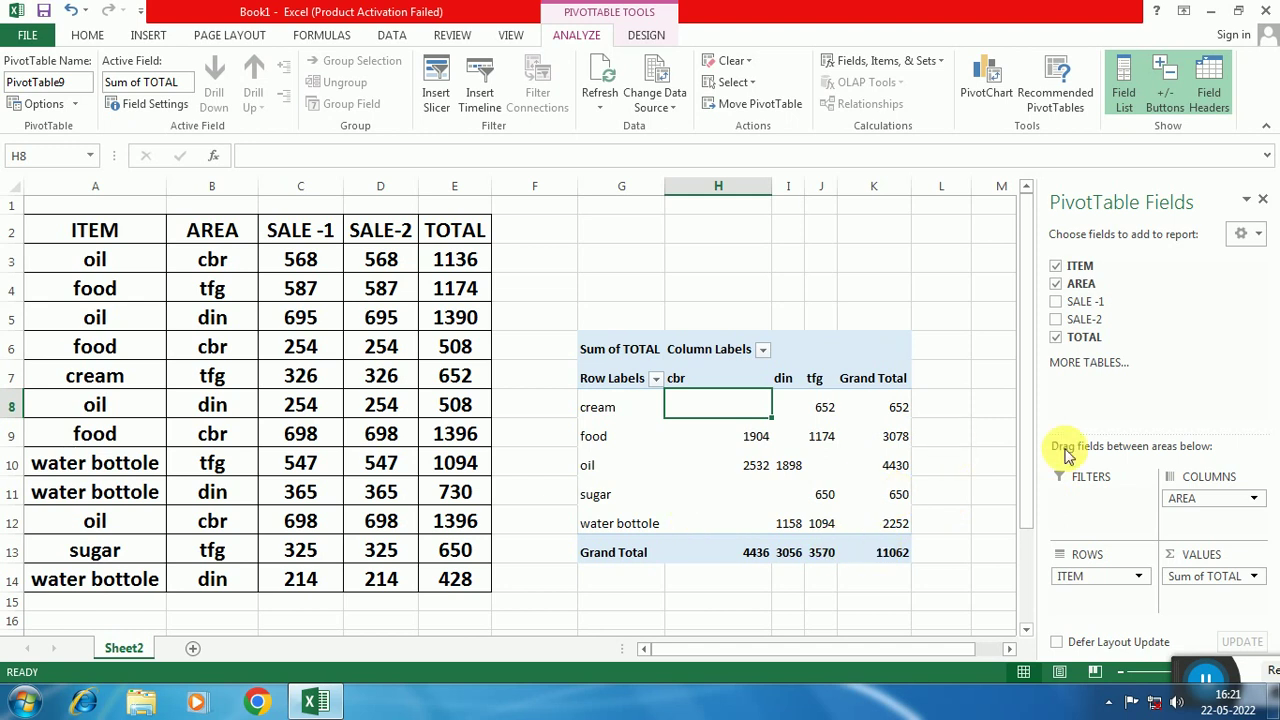
click(846, 468)
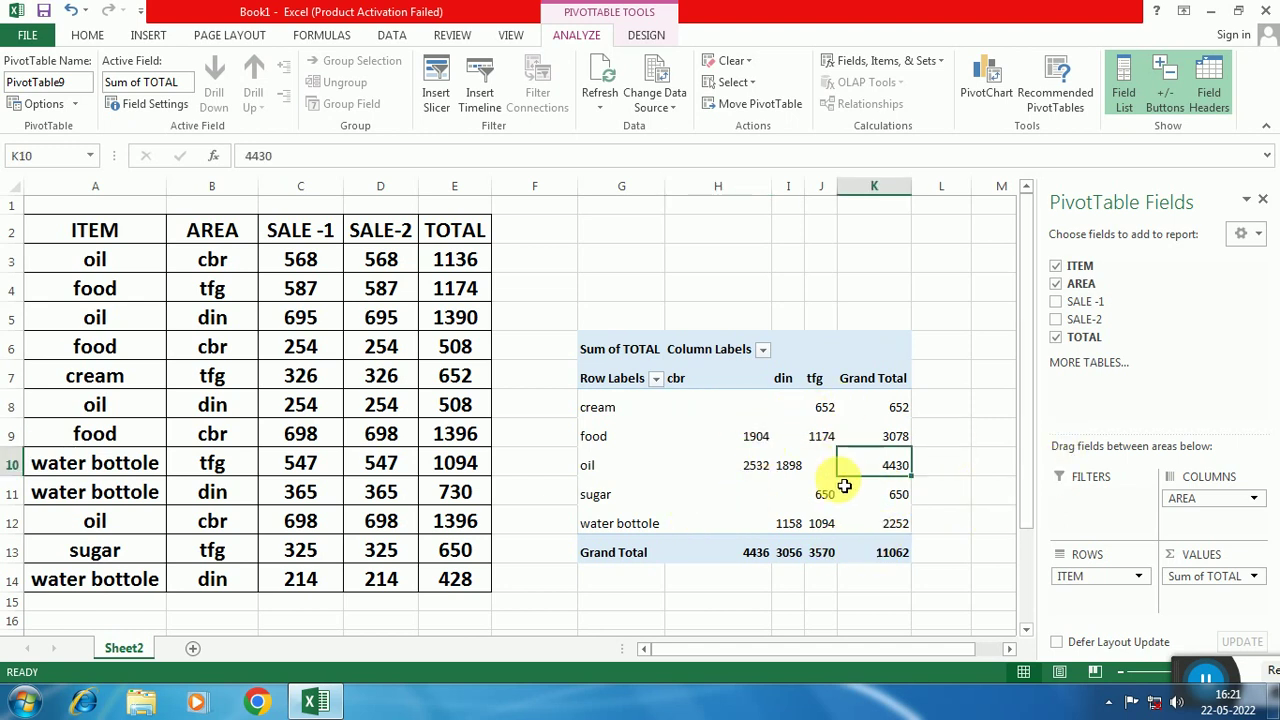
click(790, 410)
click(787, 436)
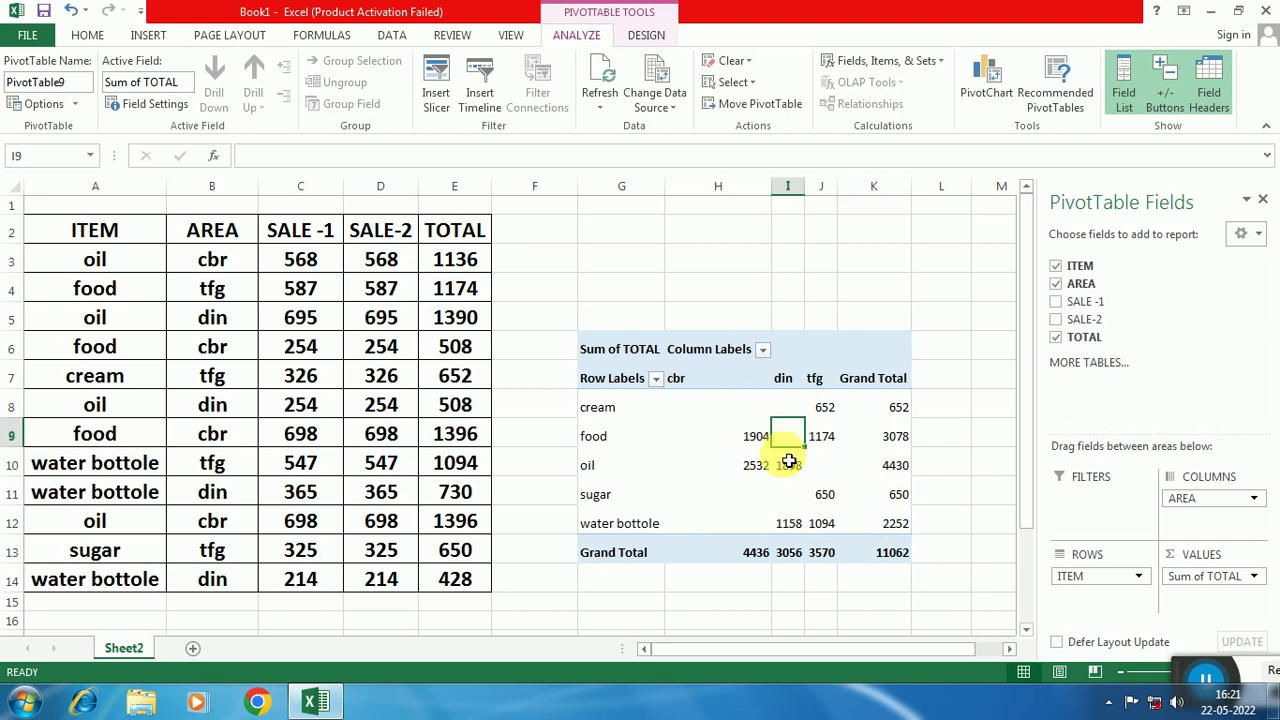
click(757, 497)
click(792, 496)
click(749, 523)
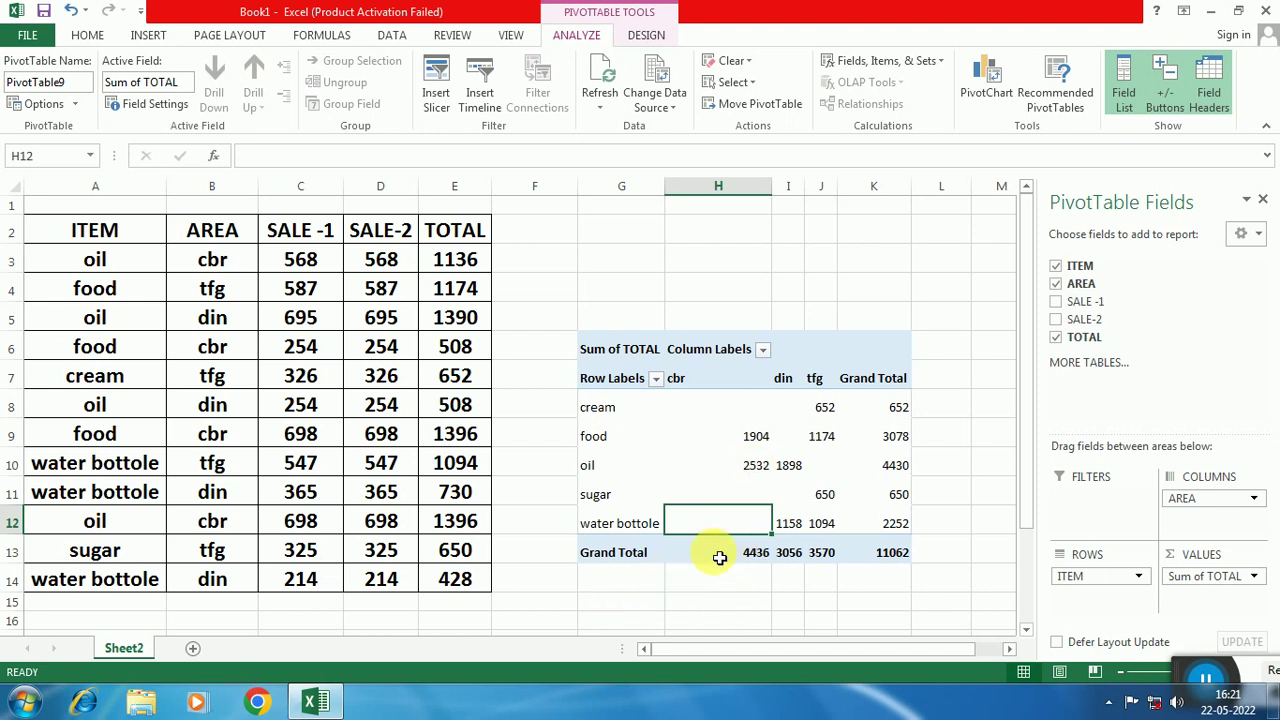
mouse_move(719, 558)
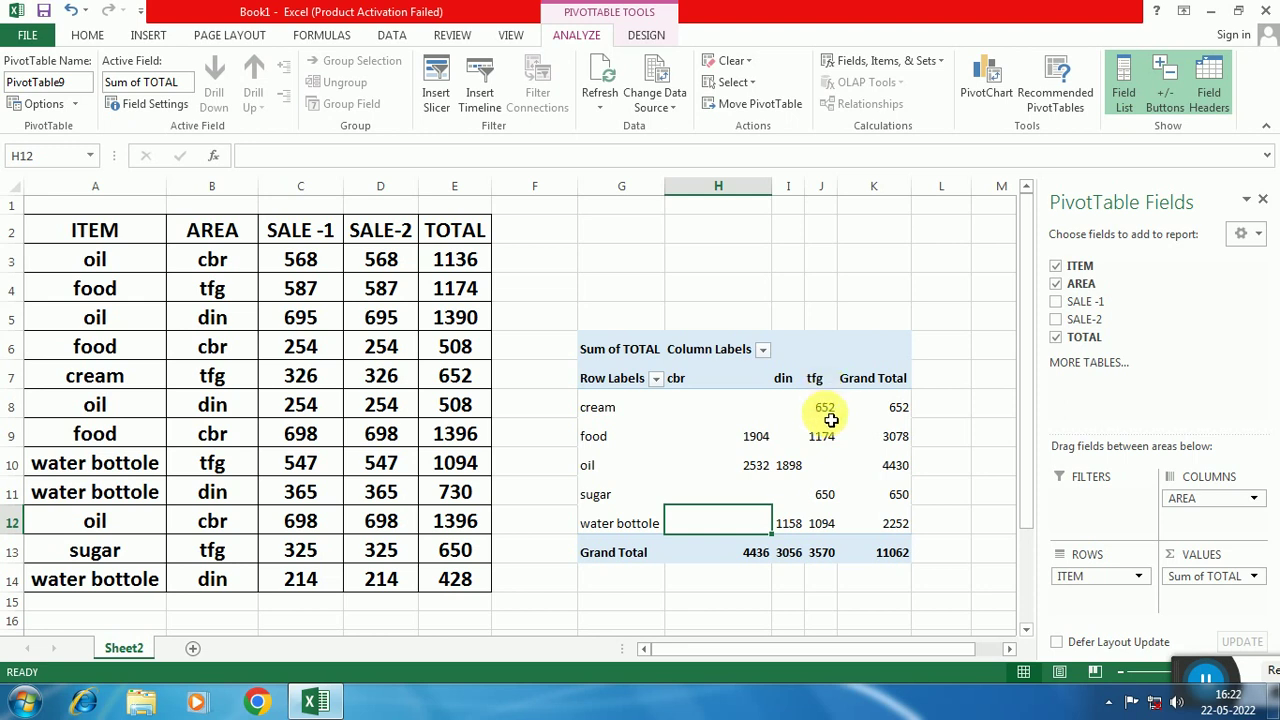
mouse_move(831, 420)
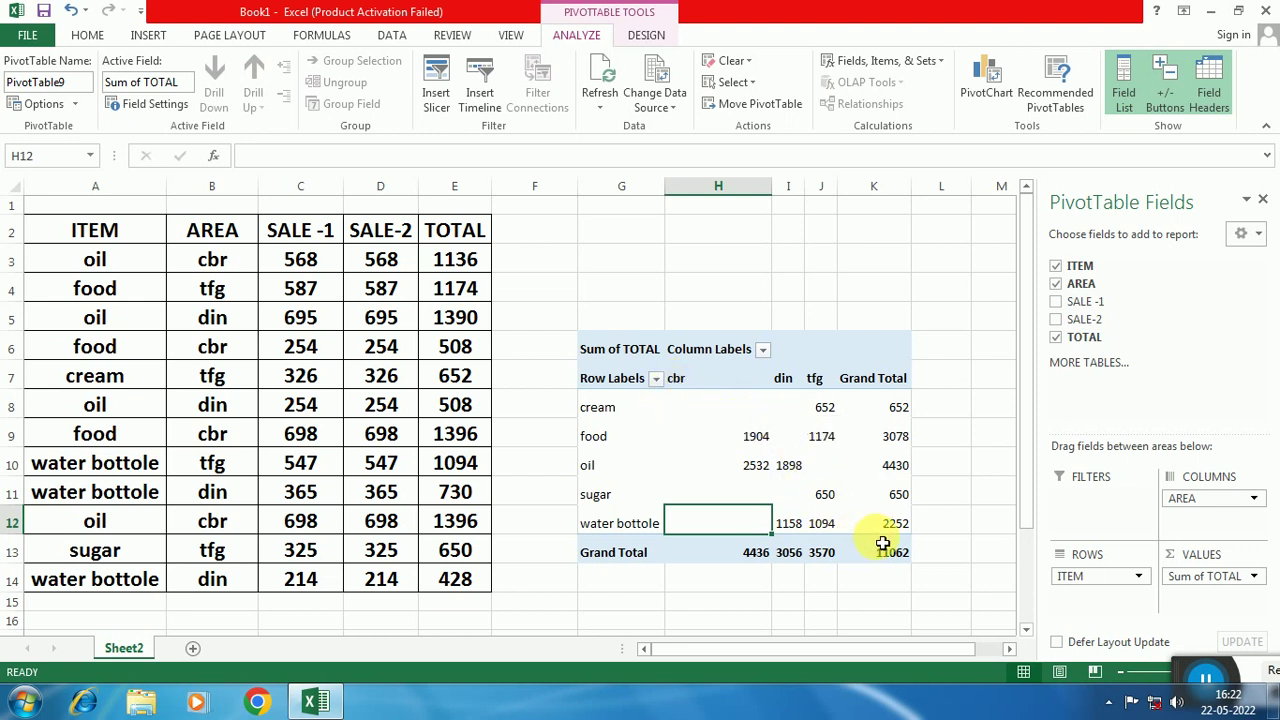
click(795, 421)
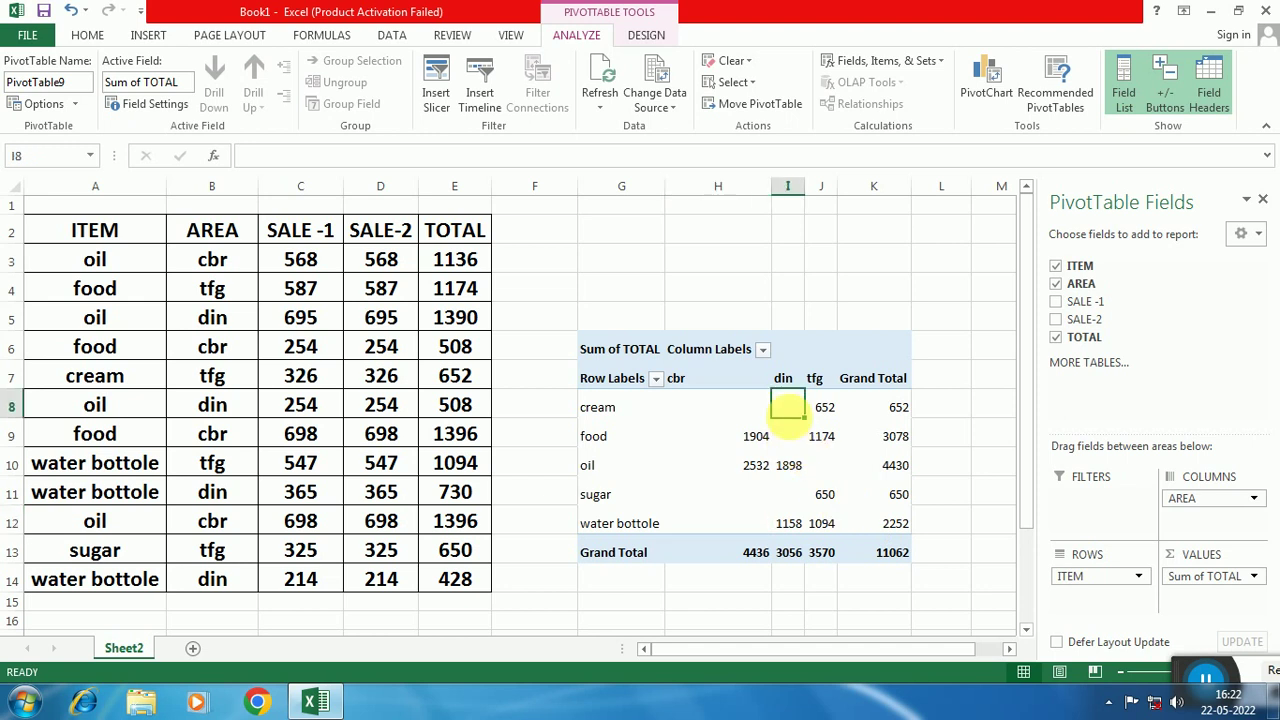
click(690, 406)
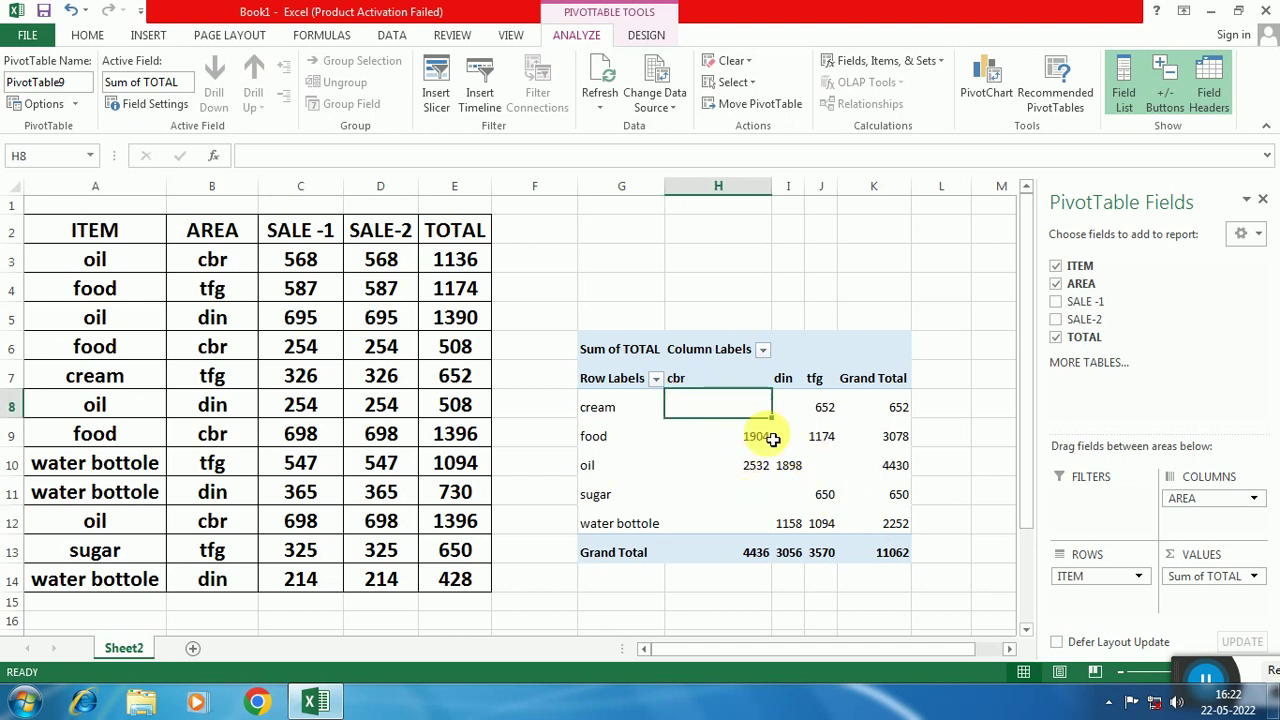
mouse_move(779, 193)
mouse_down()
mouse_move(758, 209)
mouse_move(711, 195)
mouse_up()
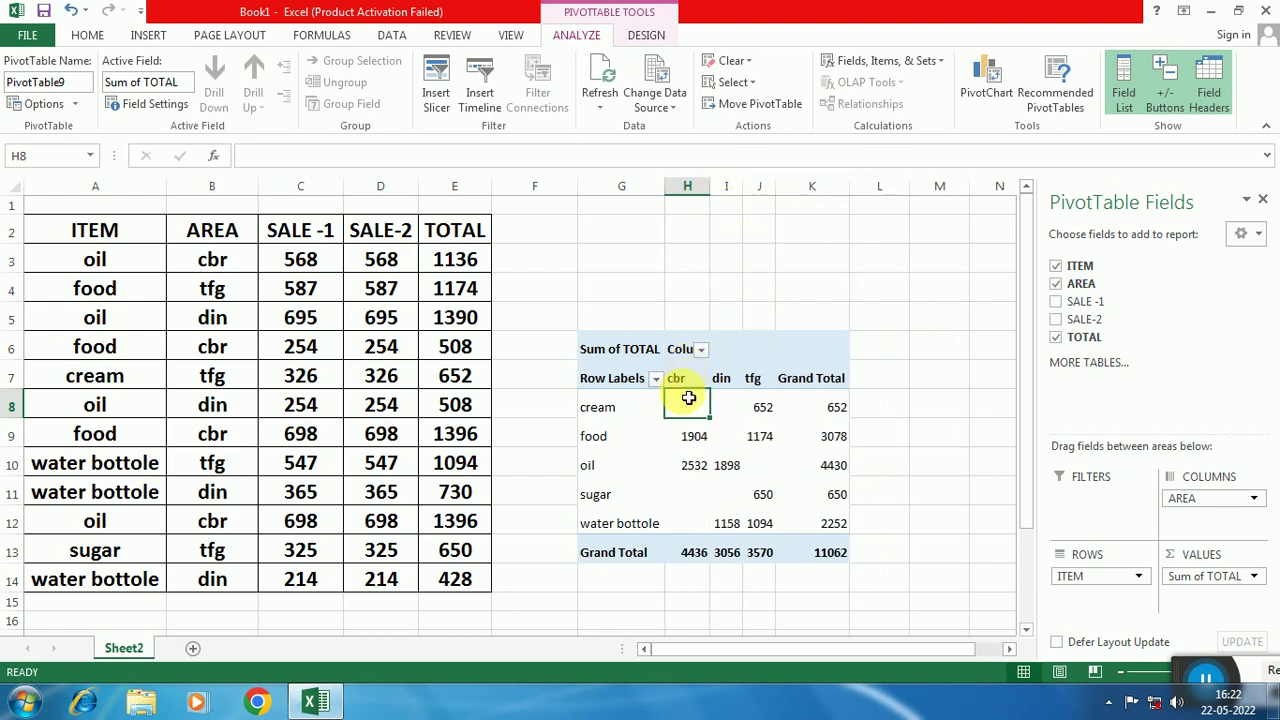
click(688, 438)
click(691, 468)
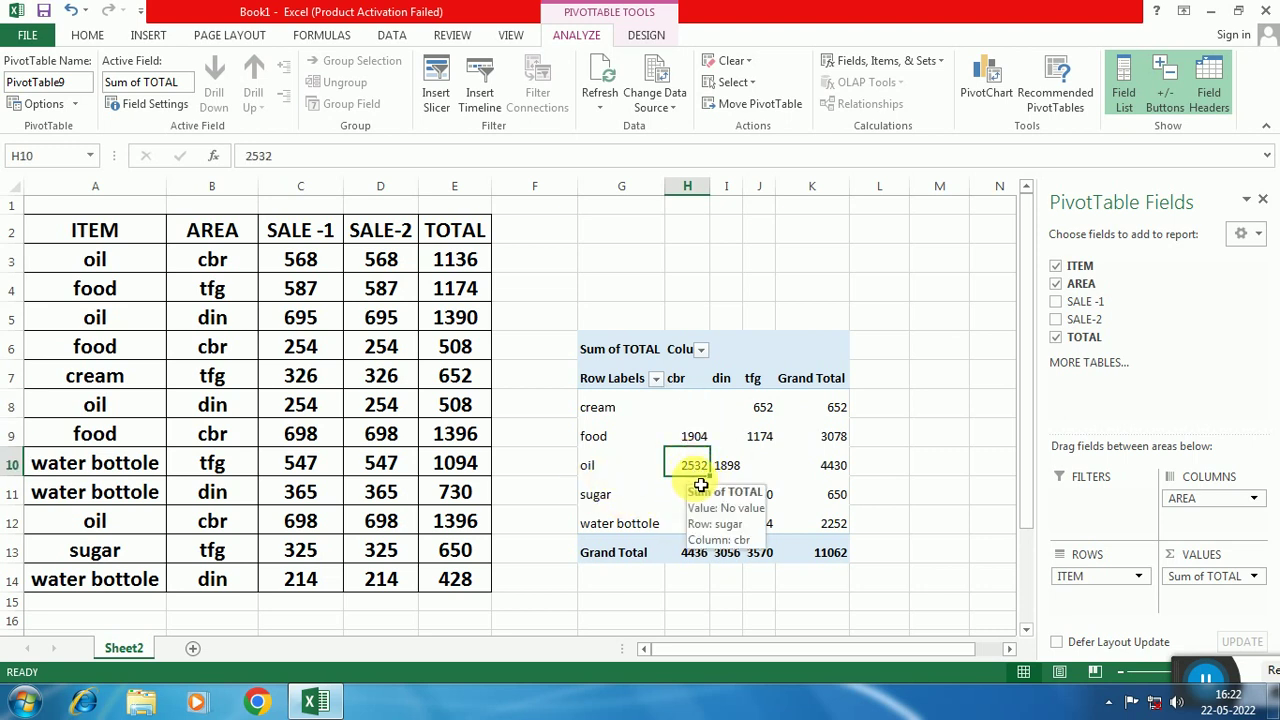
click(728, 466)
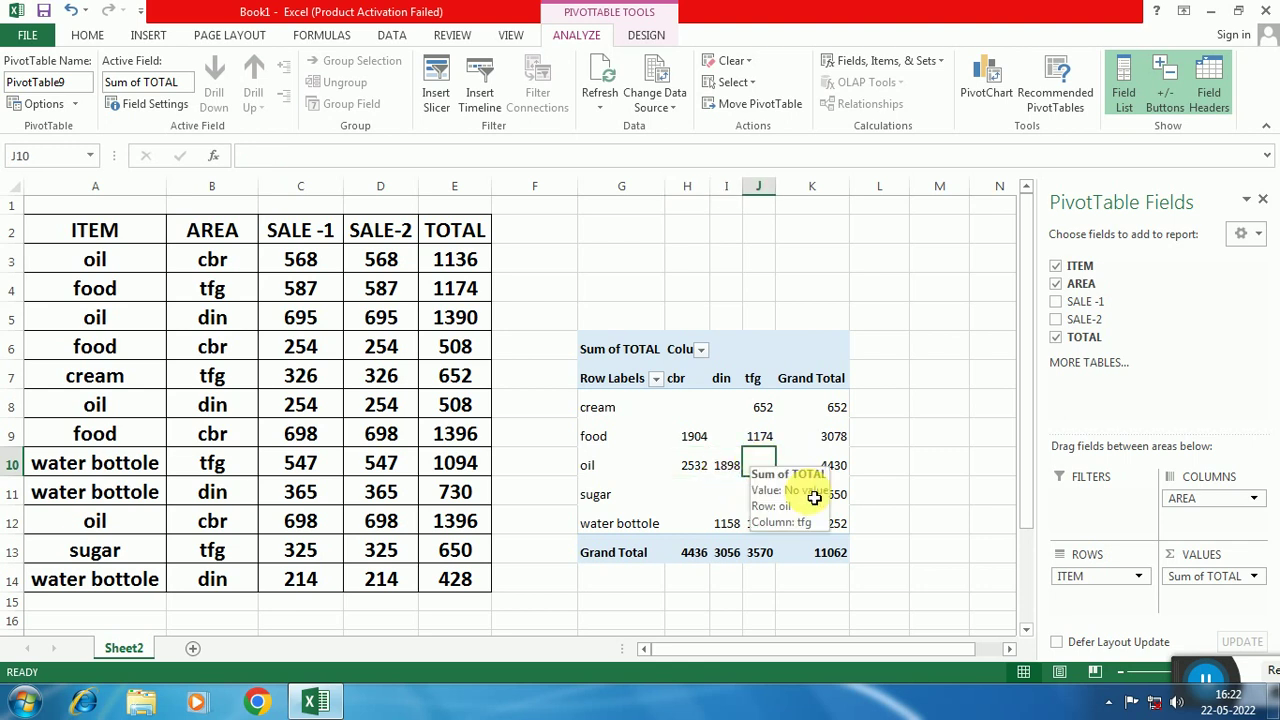
click(764, 466)
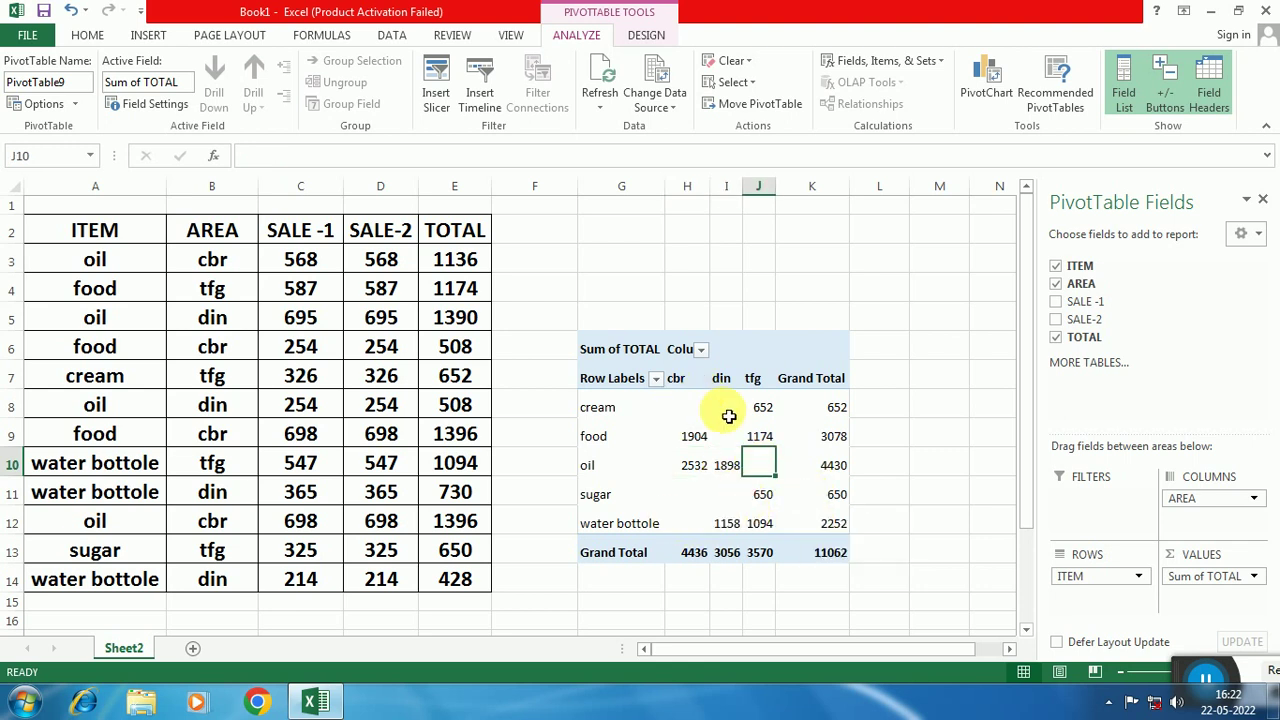
mouse_move(770, 539)
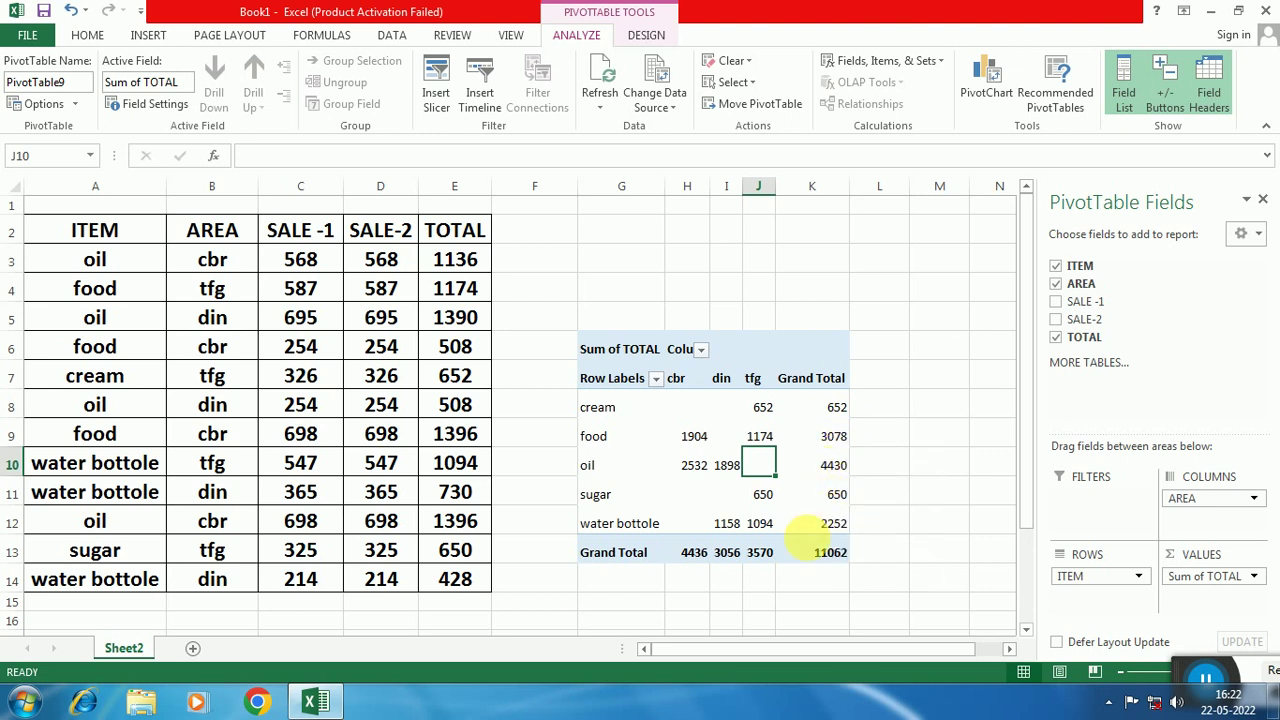
mouse_move(849, 543)
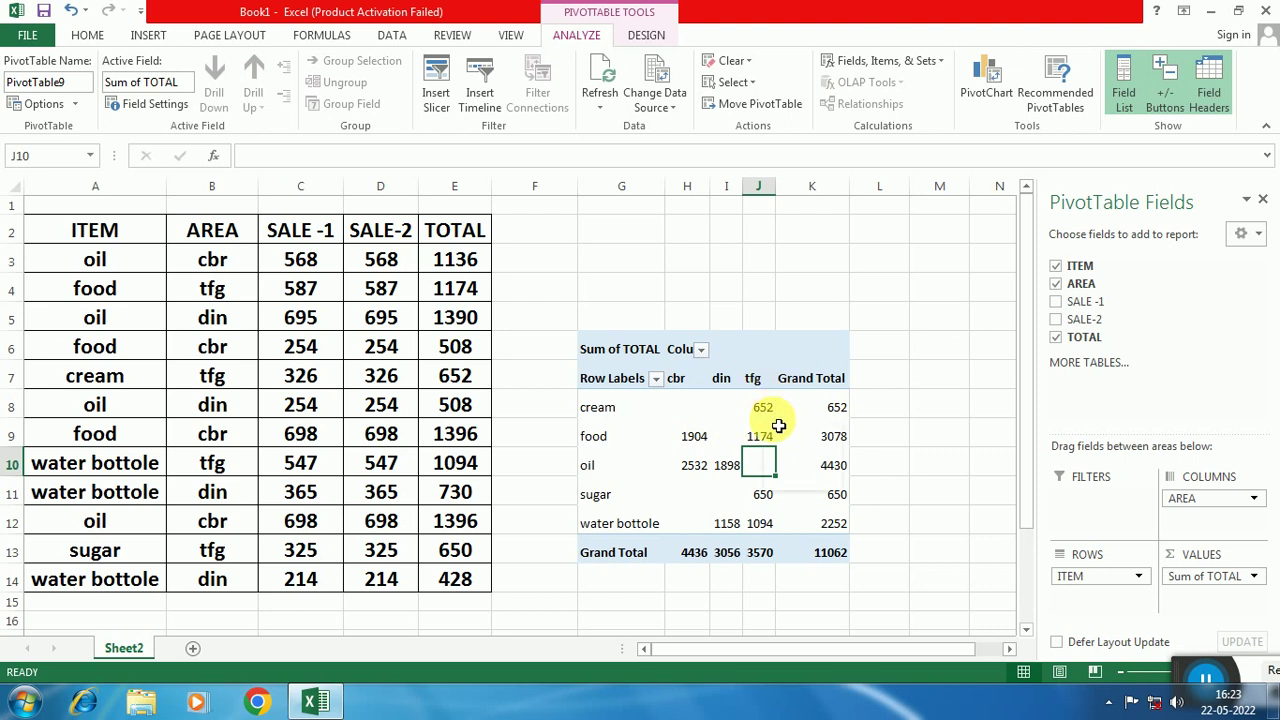
mouse_move(778, 426)
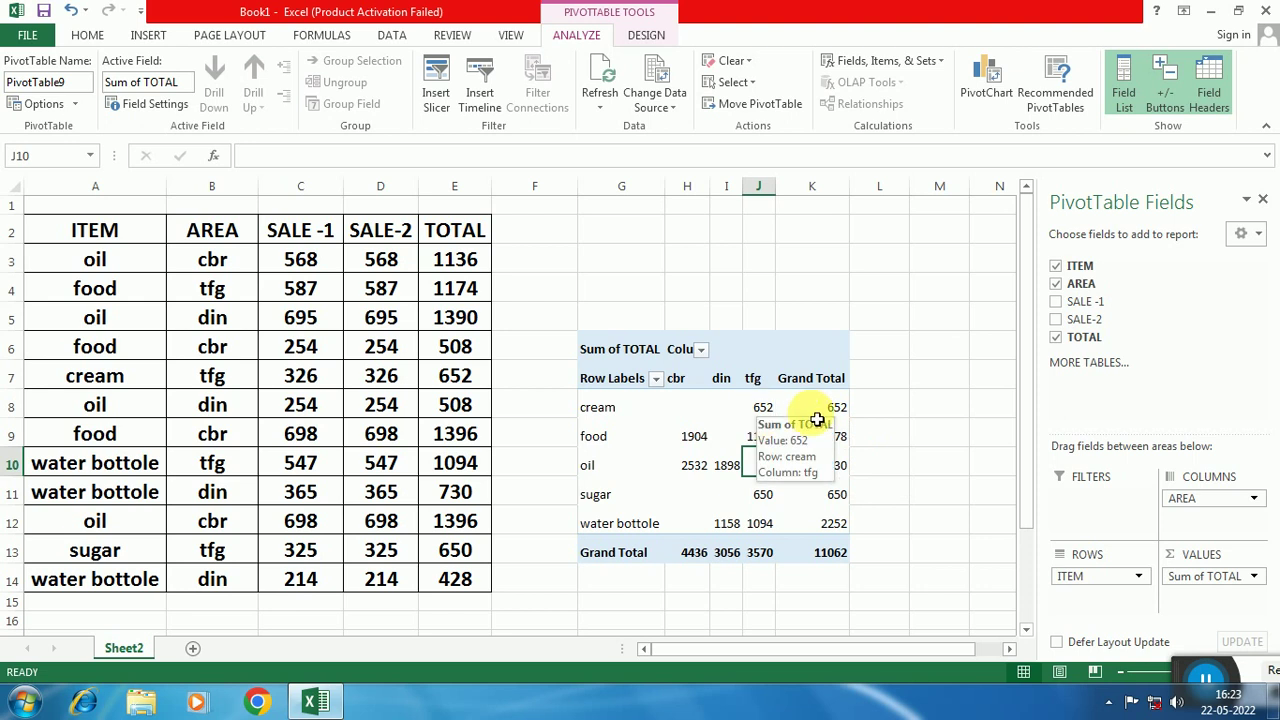
mouse_move(835, 416)
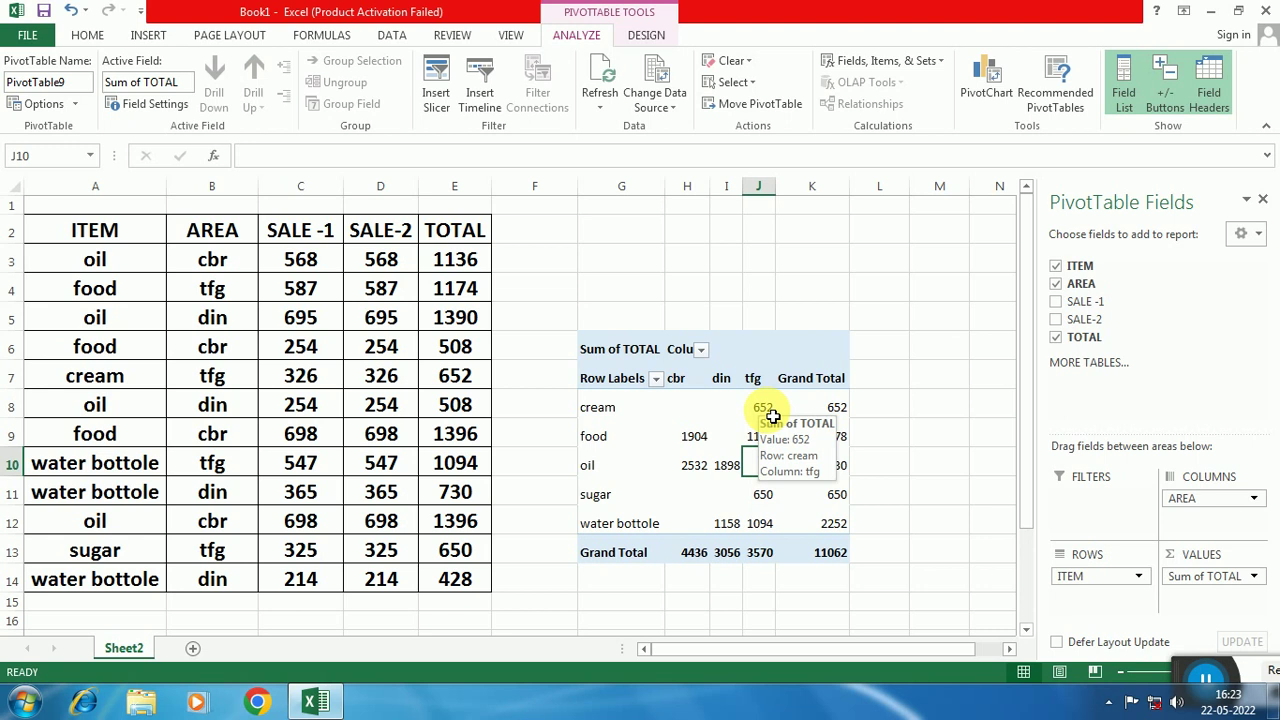
Drill into cream's tfg value 652 on a new Sheet15, ending back on Sheet2
double_click(773, 416)
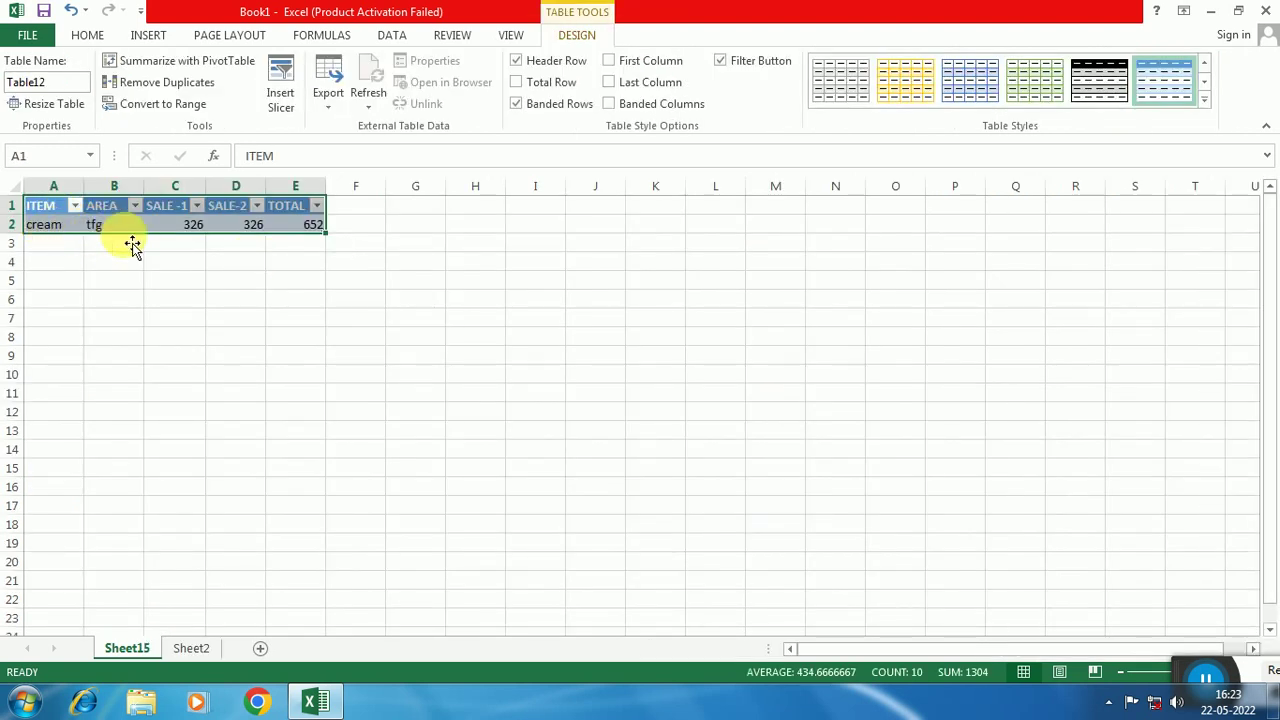
click(370, 324)
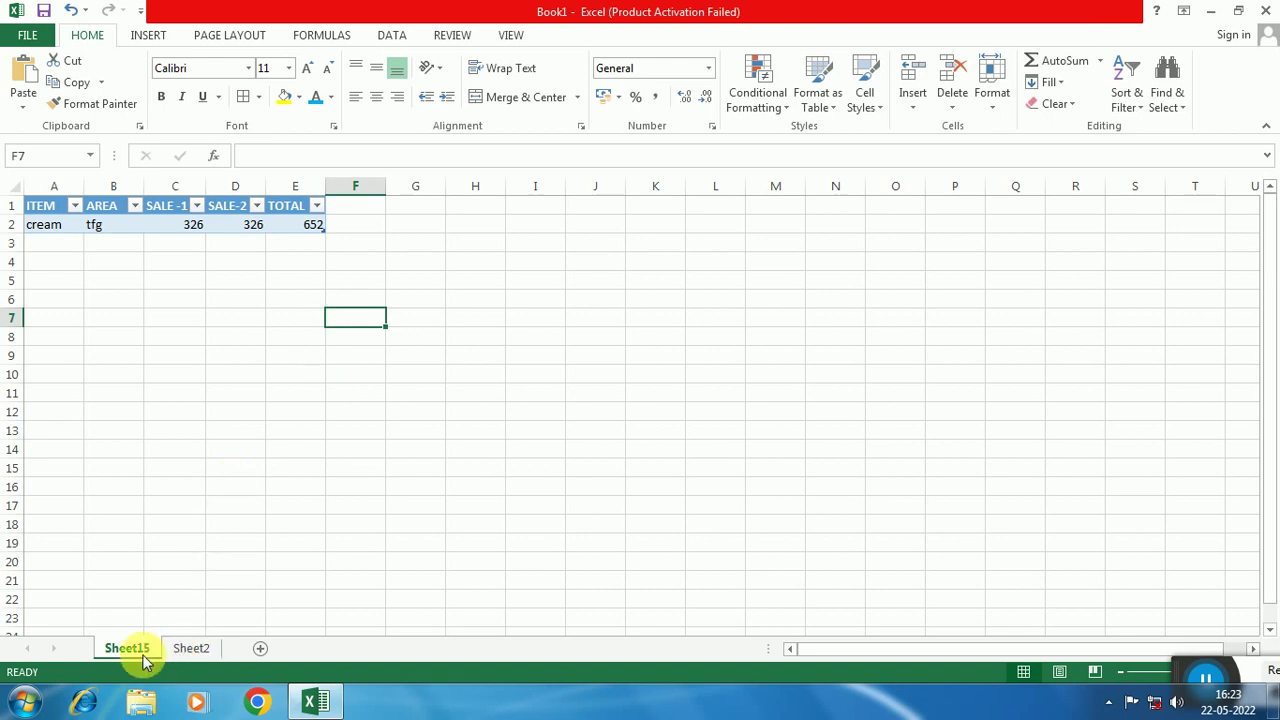
click(195, 653)
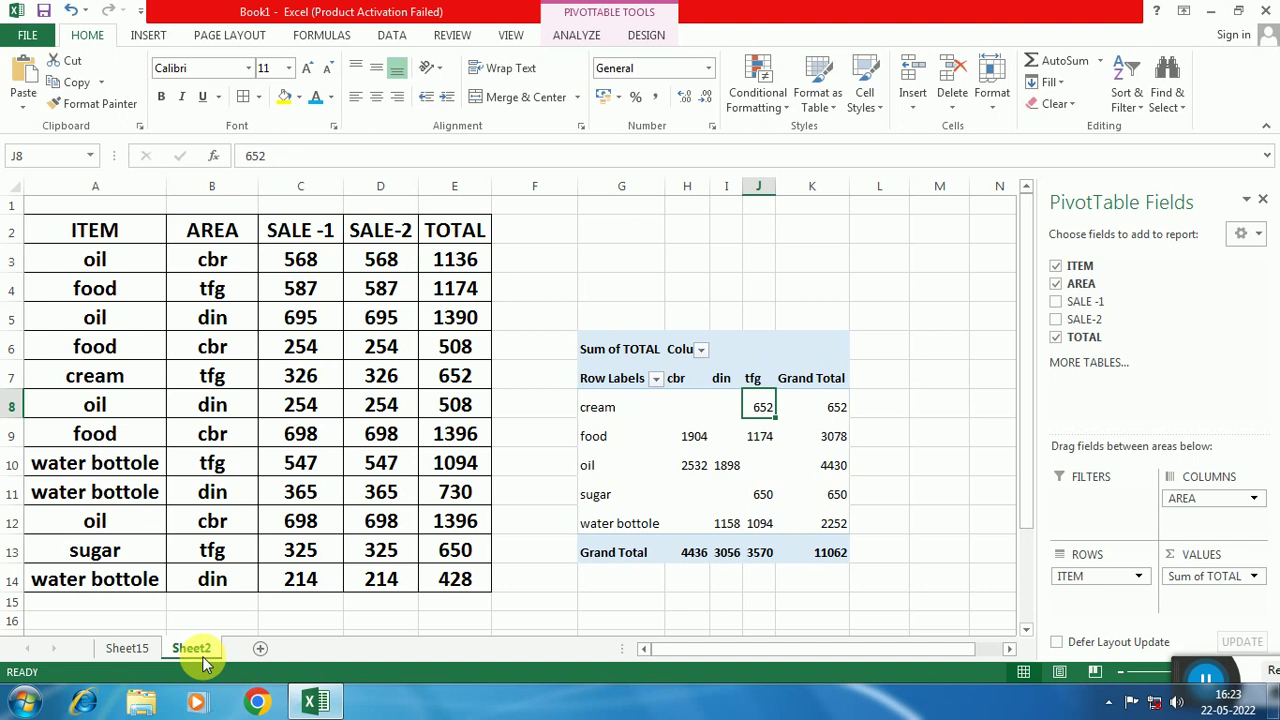
click(138, 651)
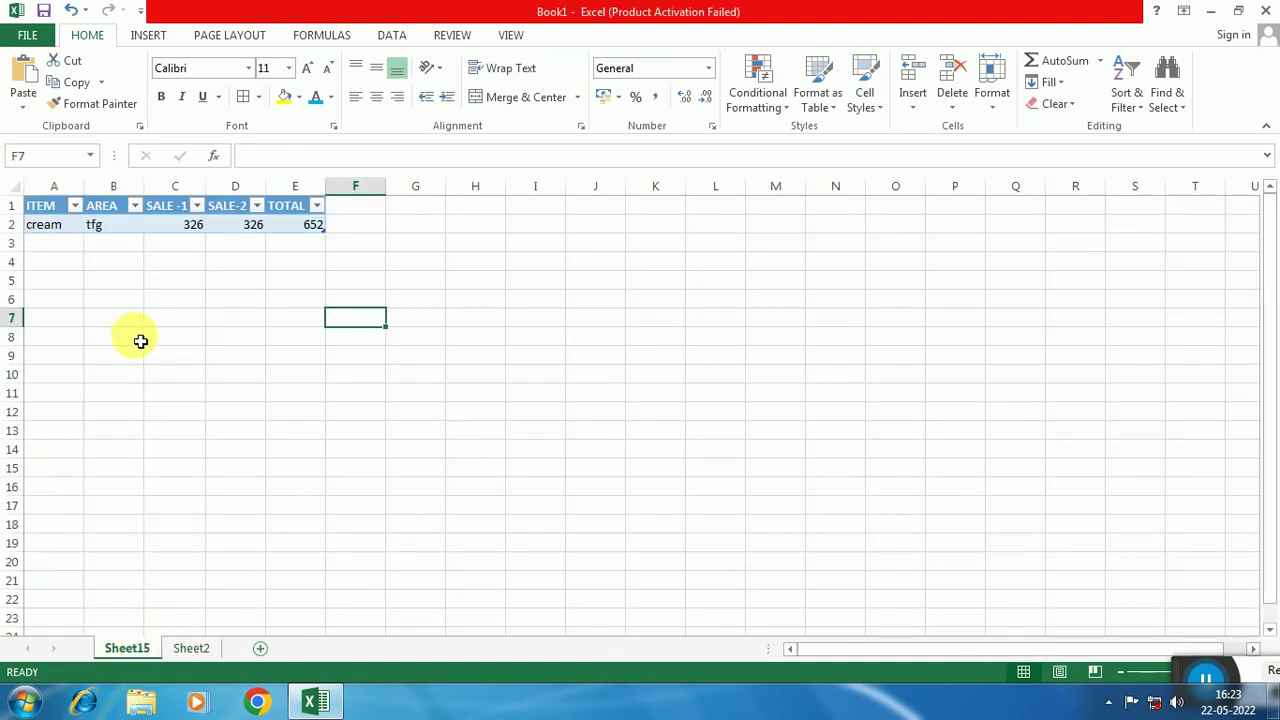
click(192, 649)
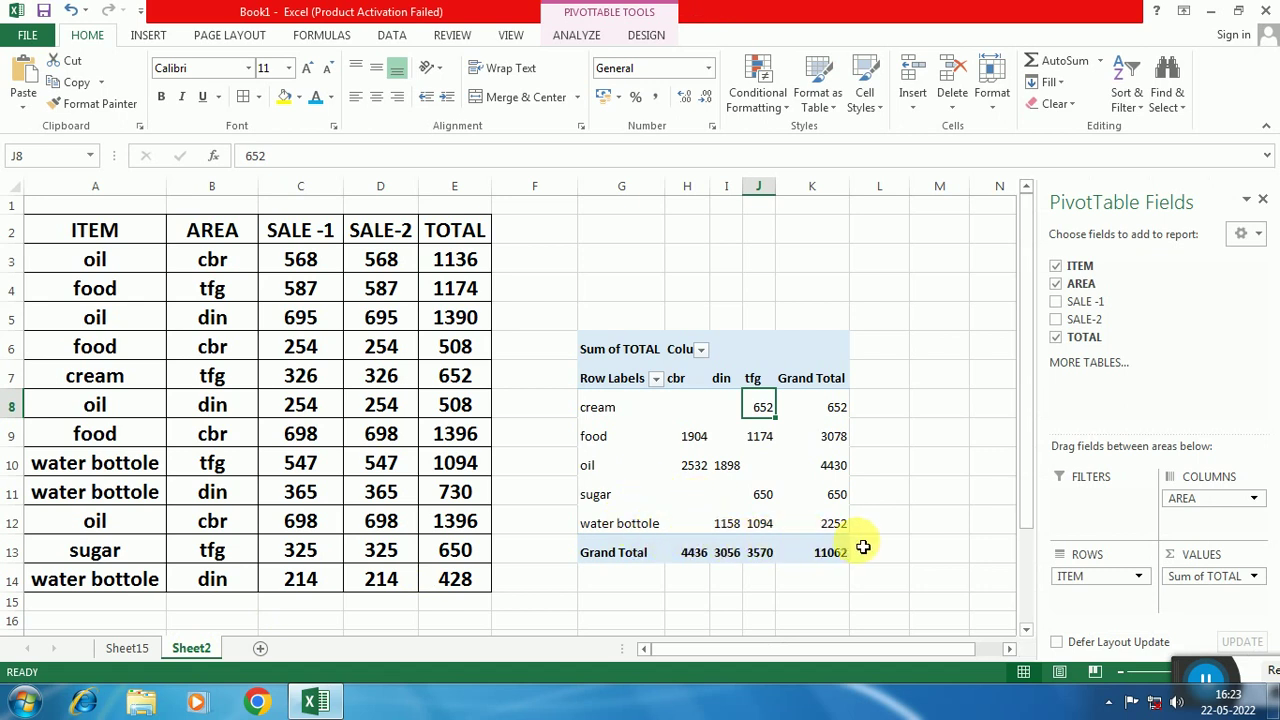
Drill into water bottole's tfg 1094 on new Sheet16, heighten row 2, and return to Sheet2
double_click(770, 531)
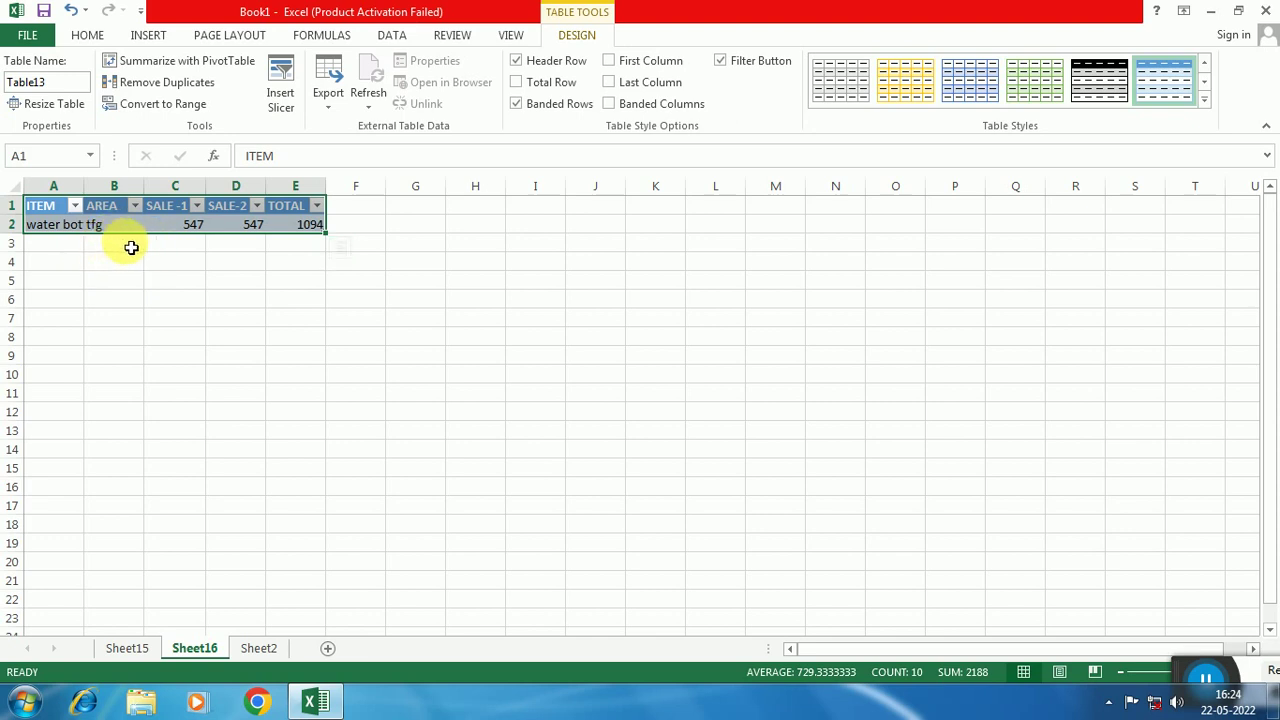
drag(22, 234, 30, 261)
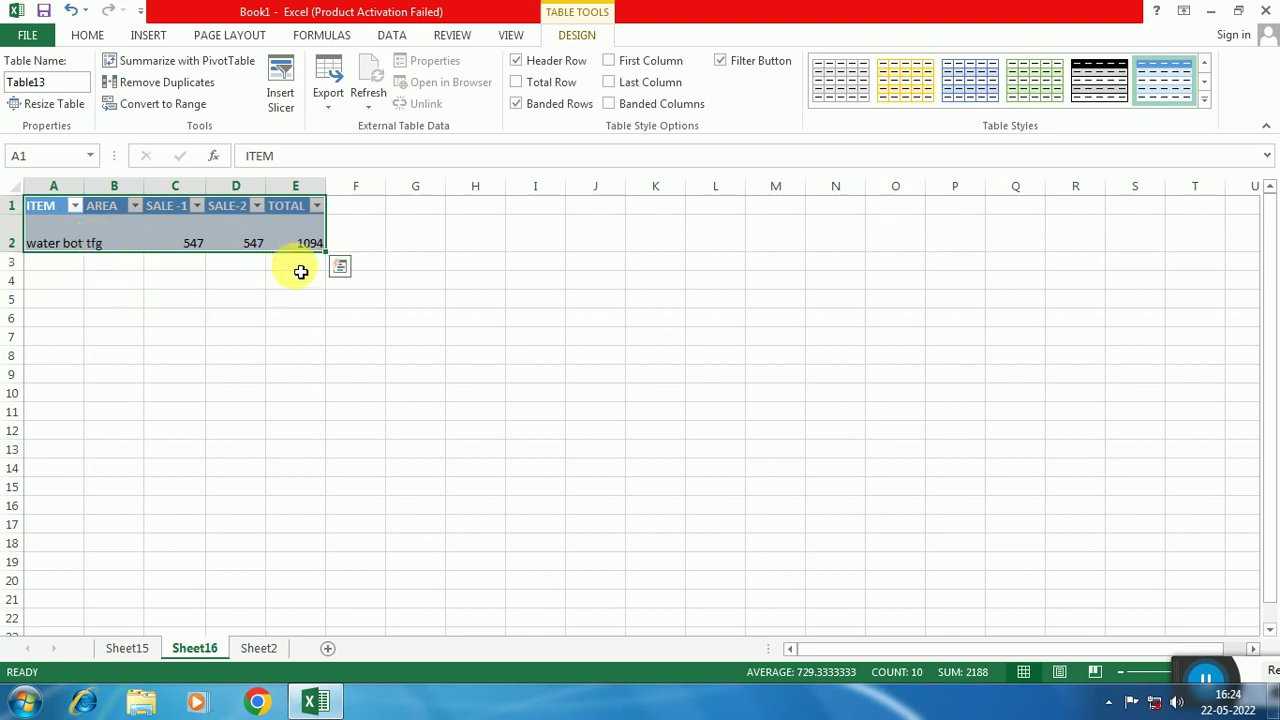
click(262, 650)
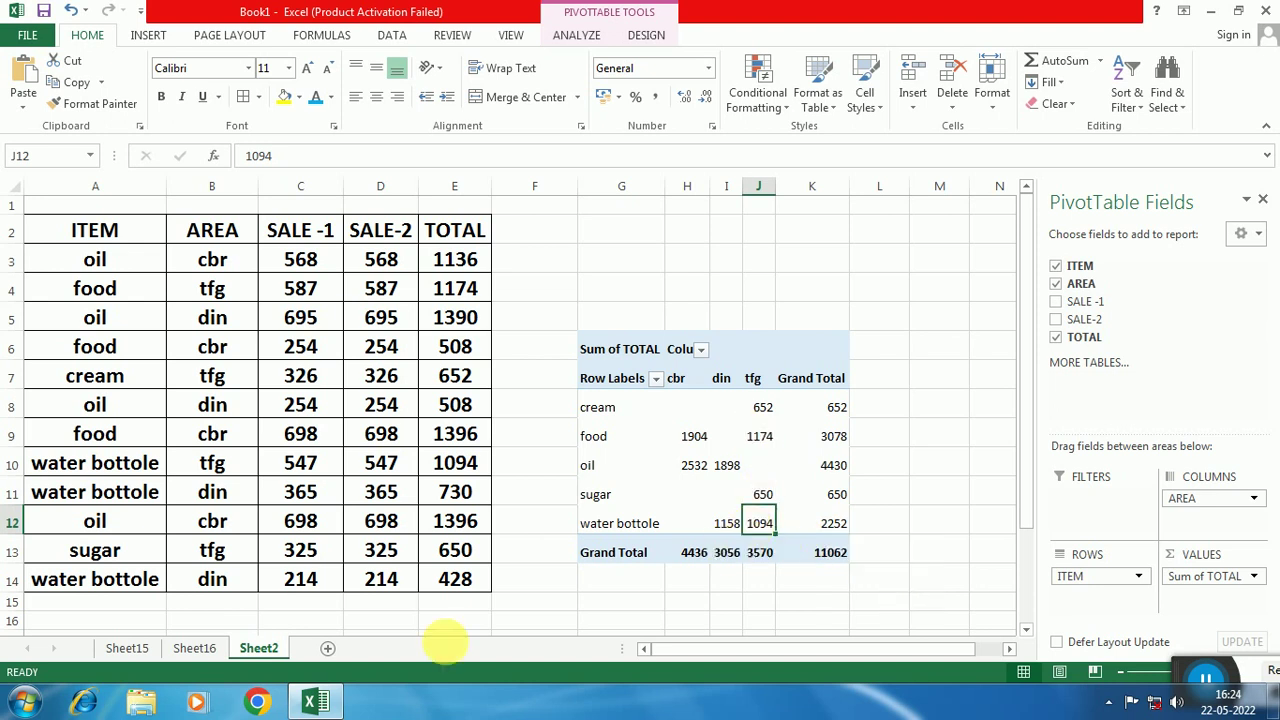
click(194, 648)
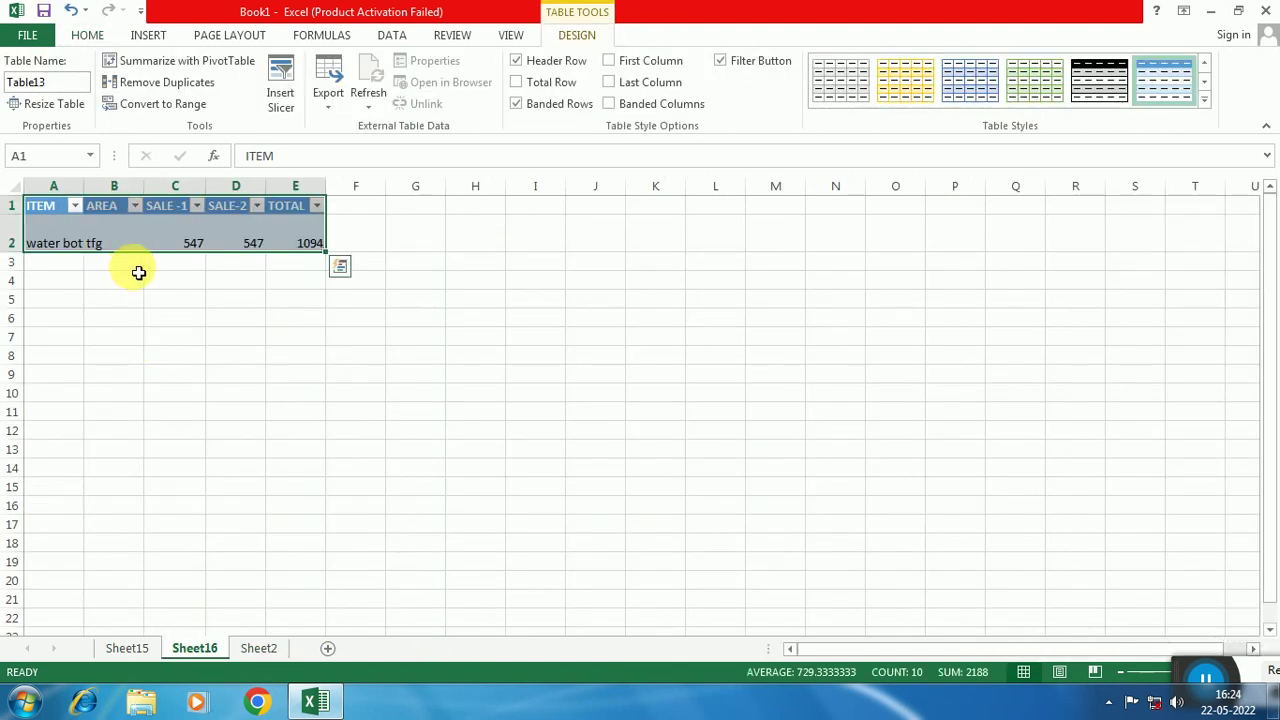
click(254, 652)
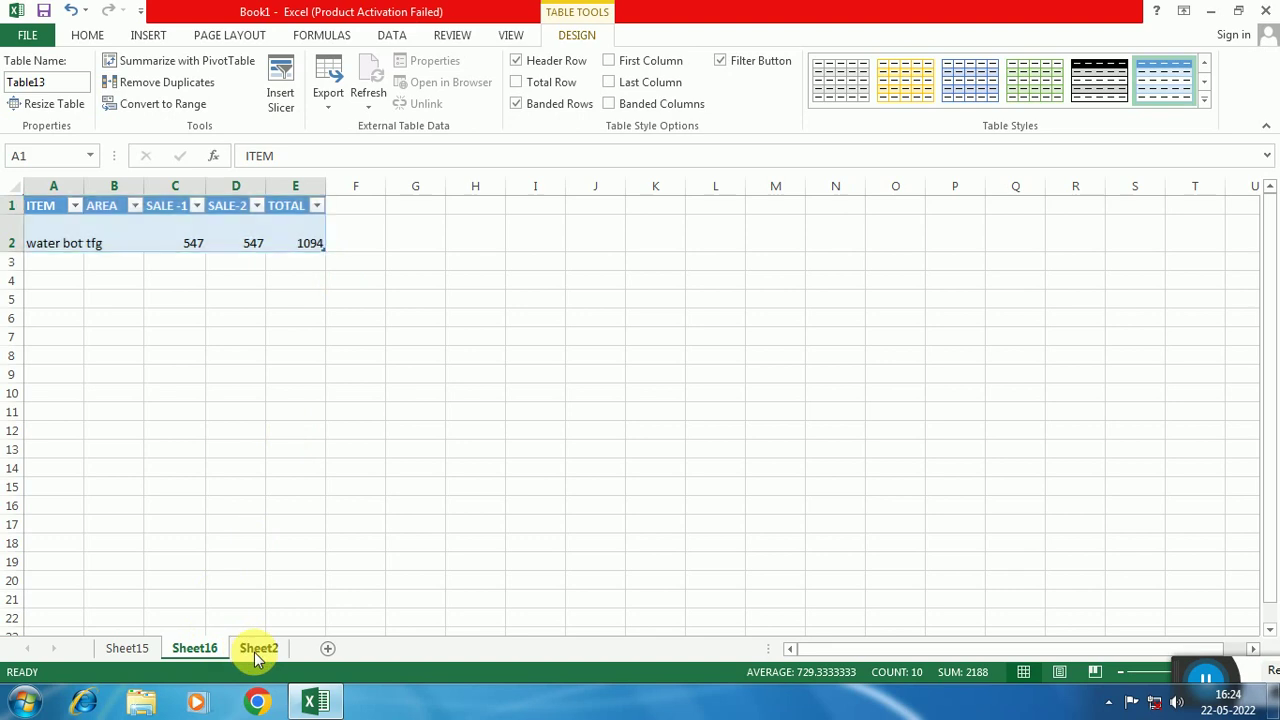
click(258, 648)
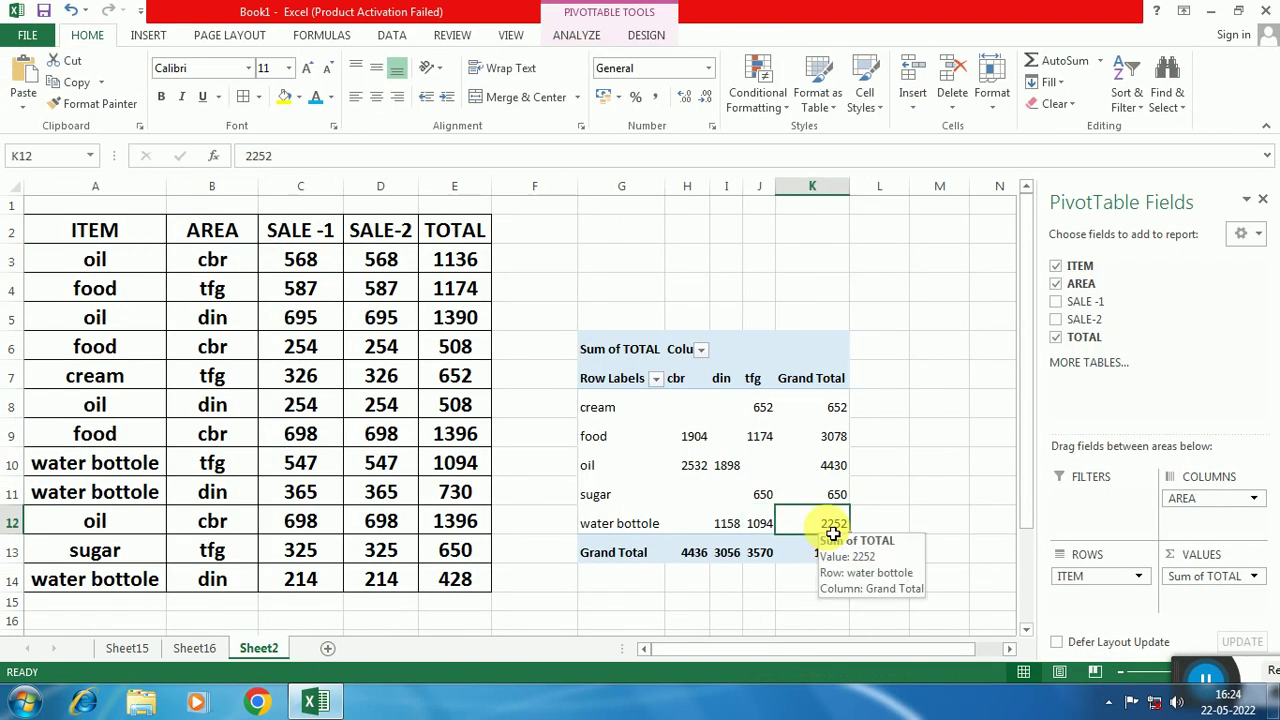
Drill into water bottole's 2252 grand total on new Sheet17, compare with Sheet16, end on Sheet2
double_click(830, 525)
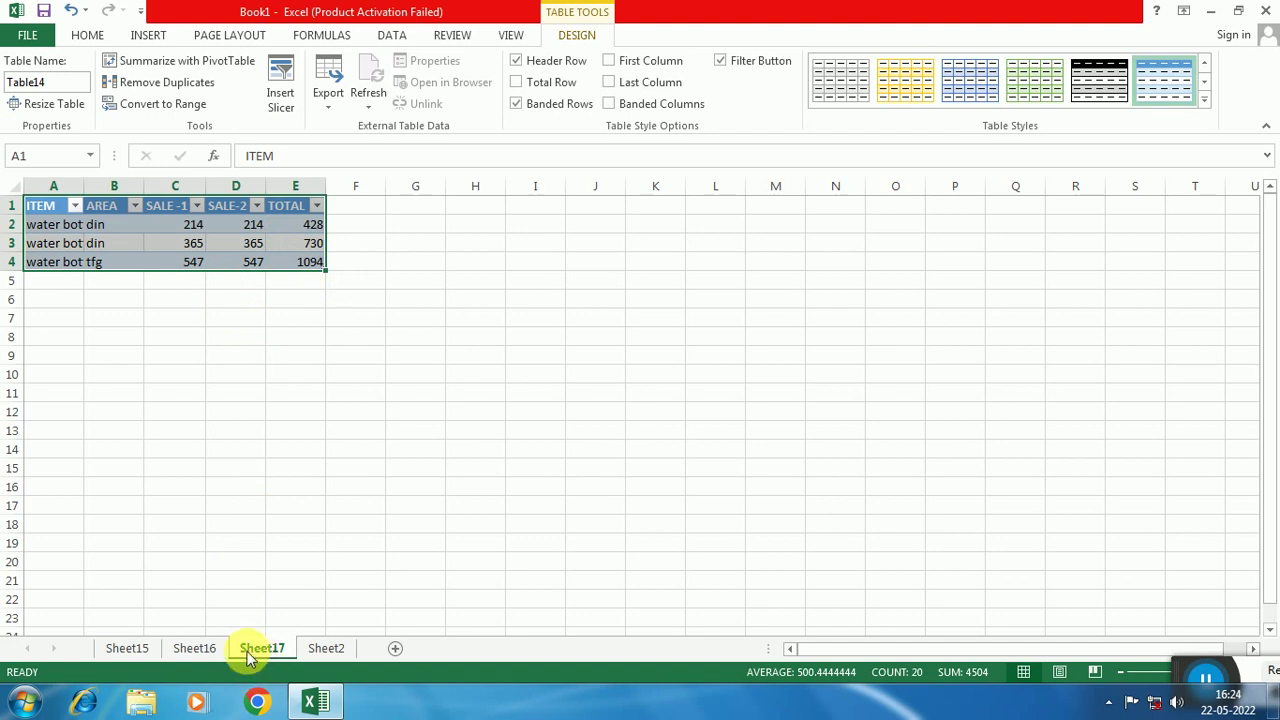
click(322, 648)
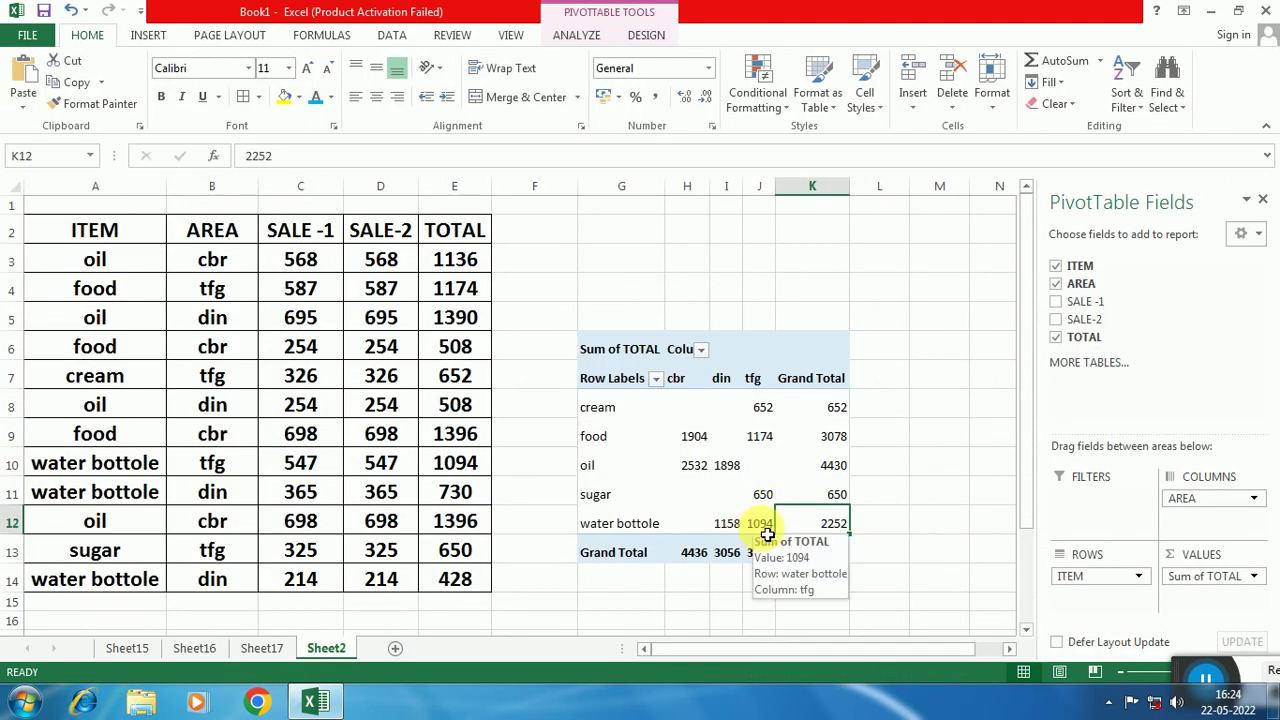
mouse_move(766, 536)
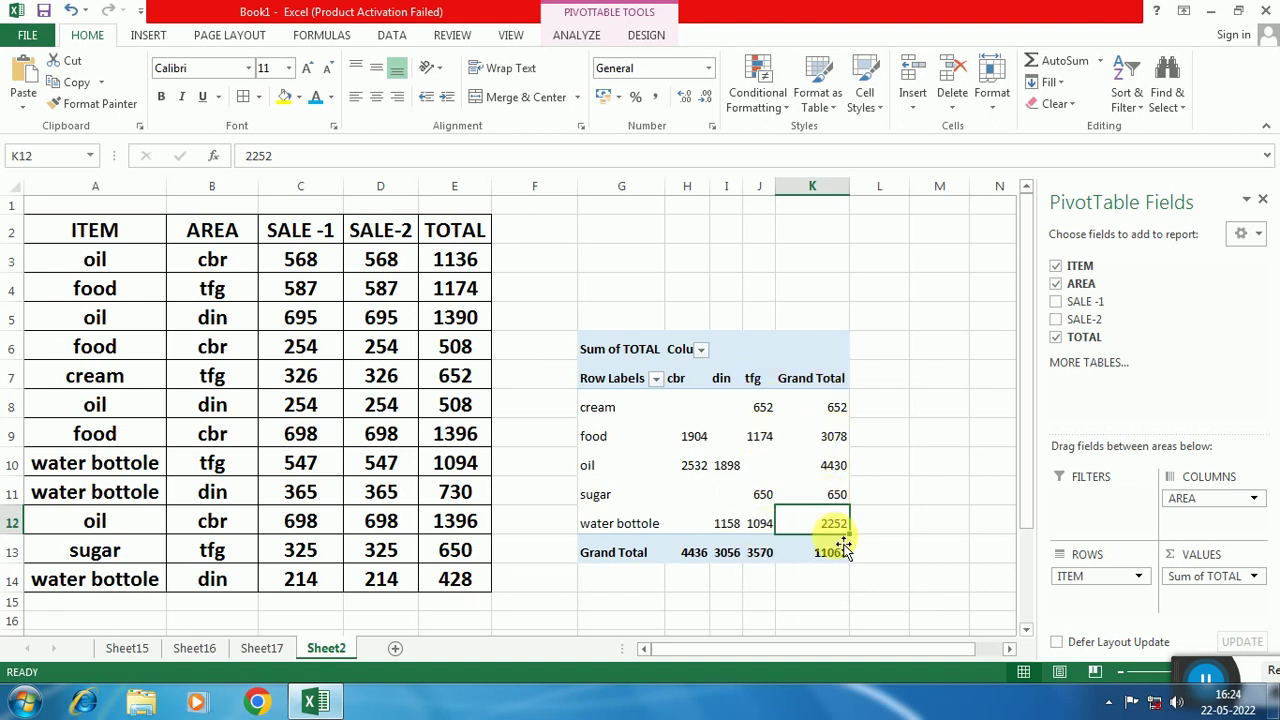
click(260, 648)
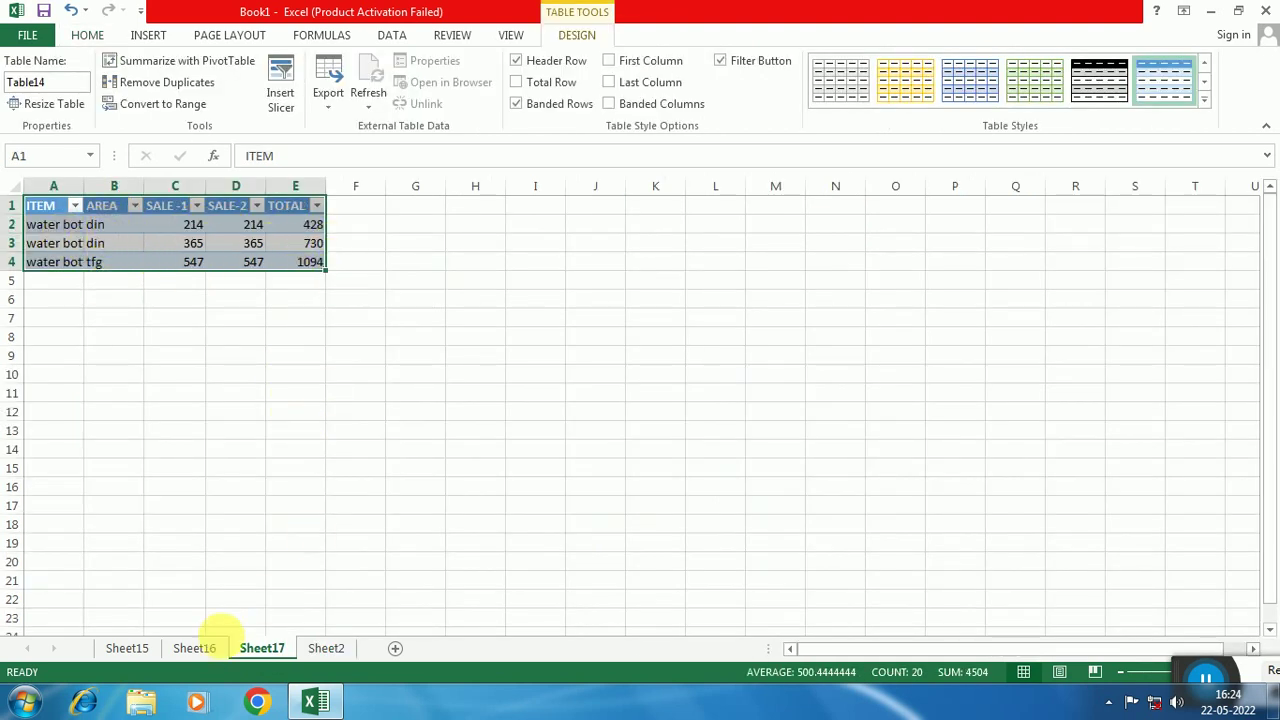
click(196, 648)
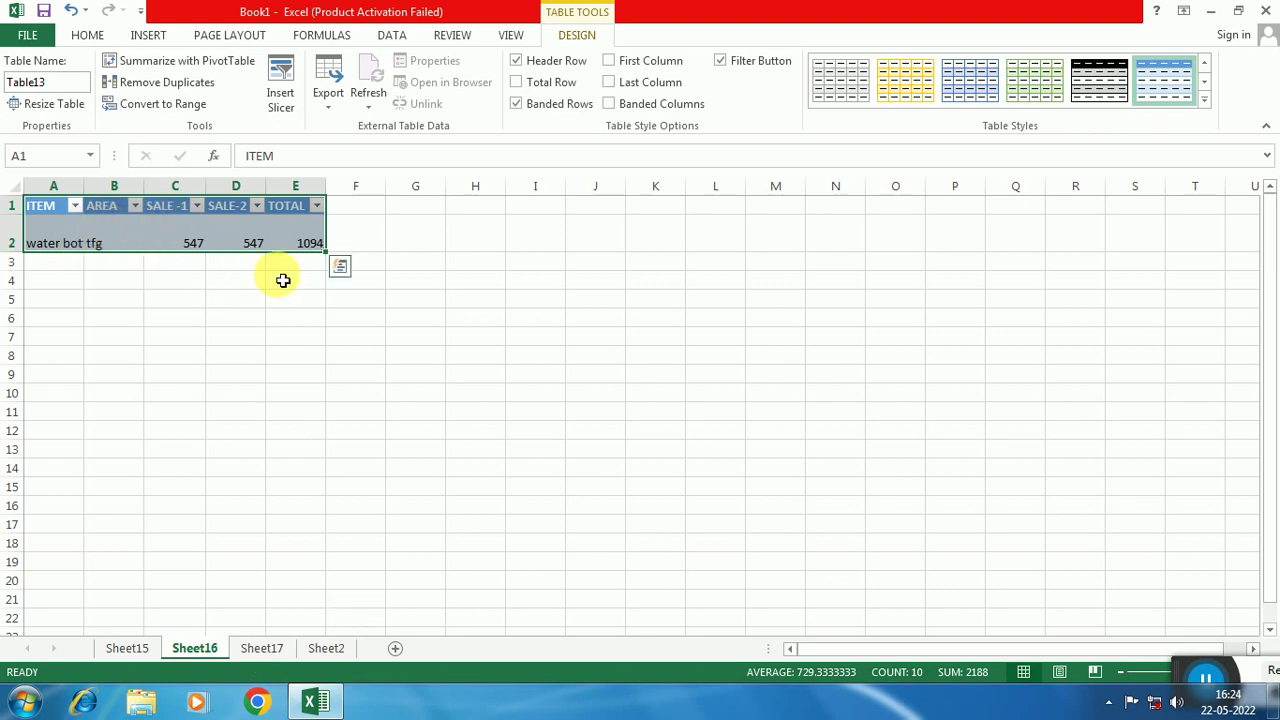
click(276, 655)
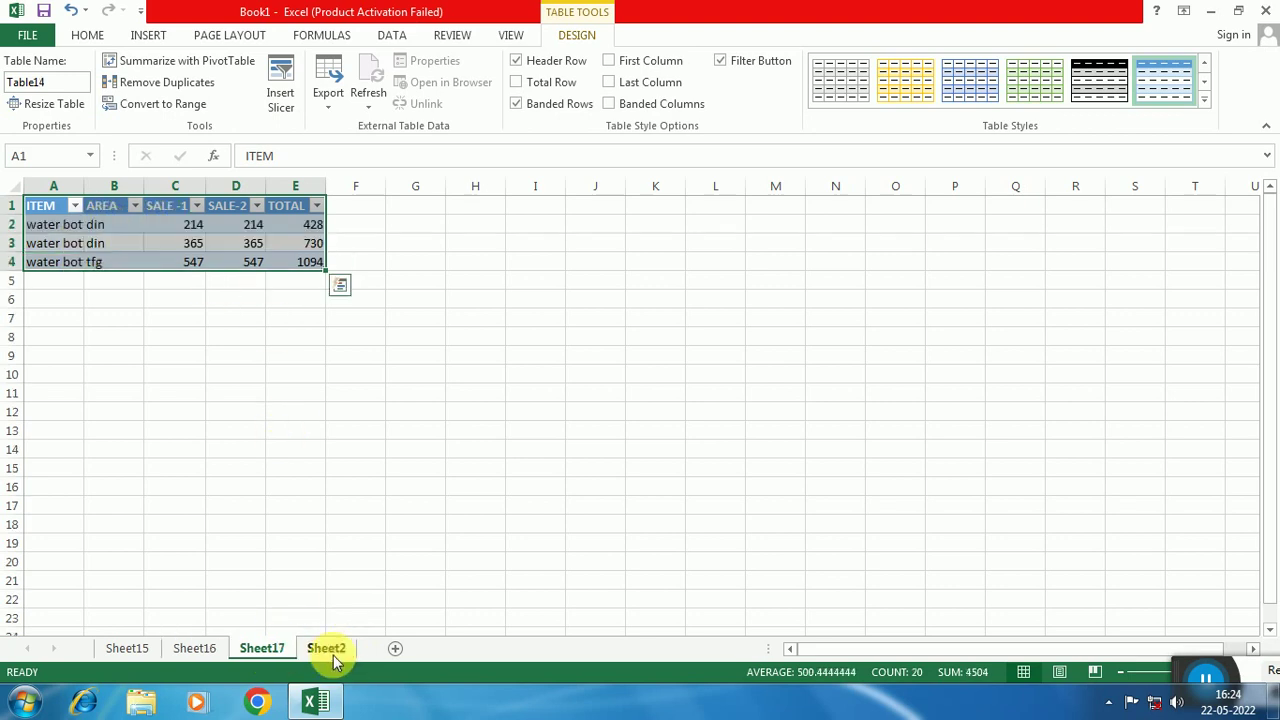
click(333, 652)
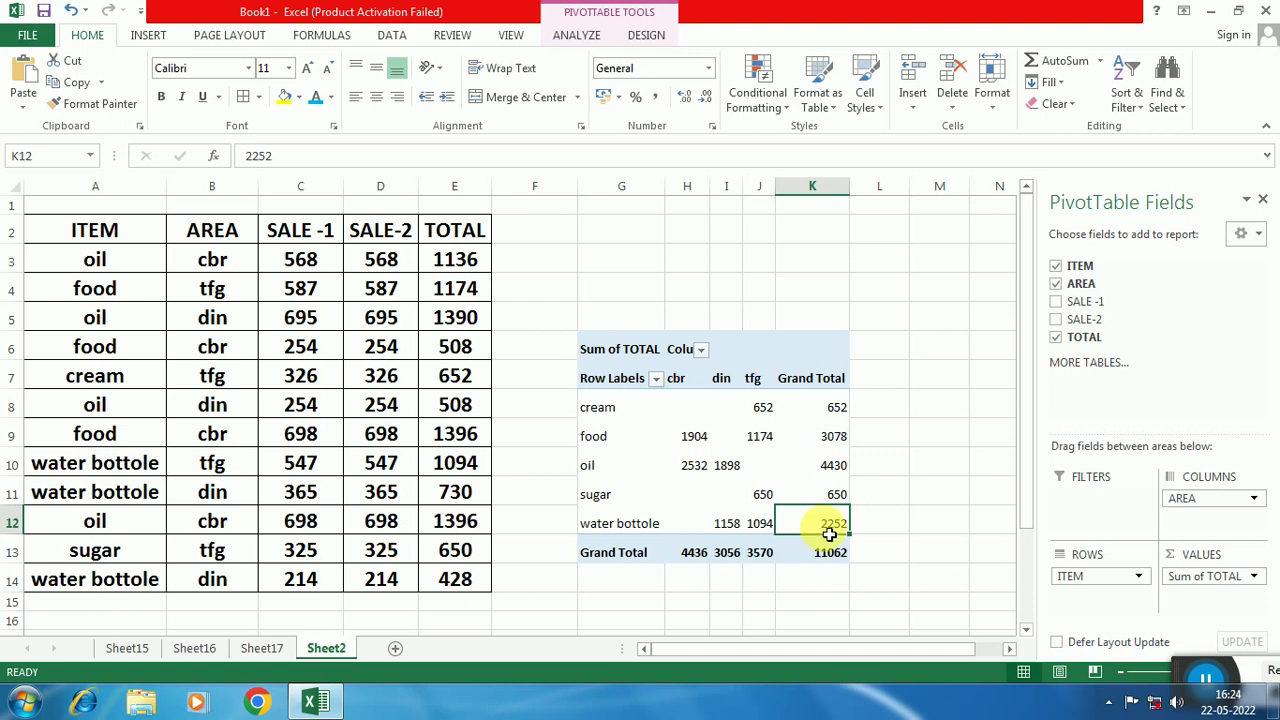
mouse_move(776, 498)
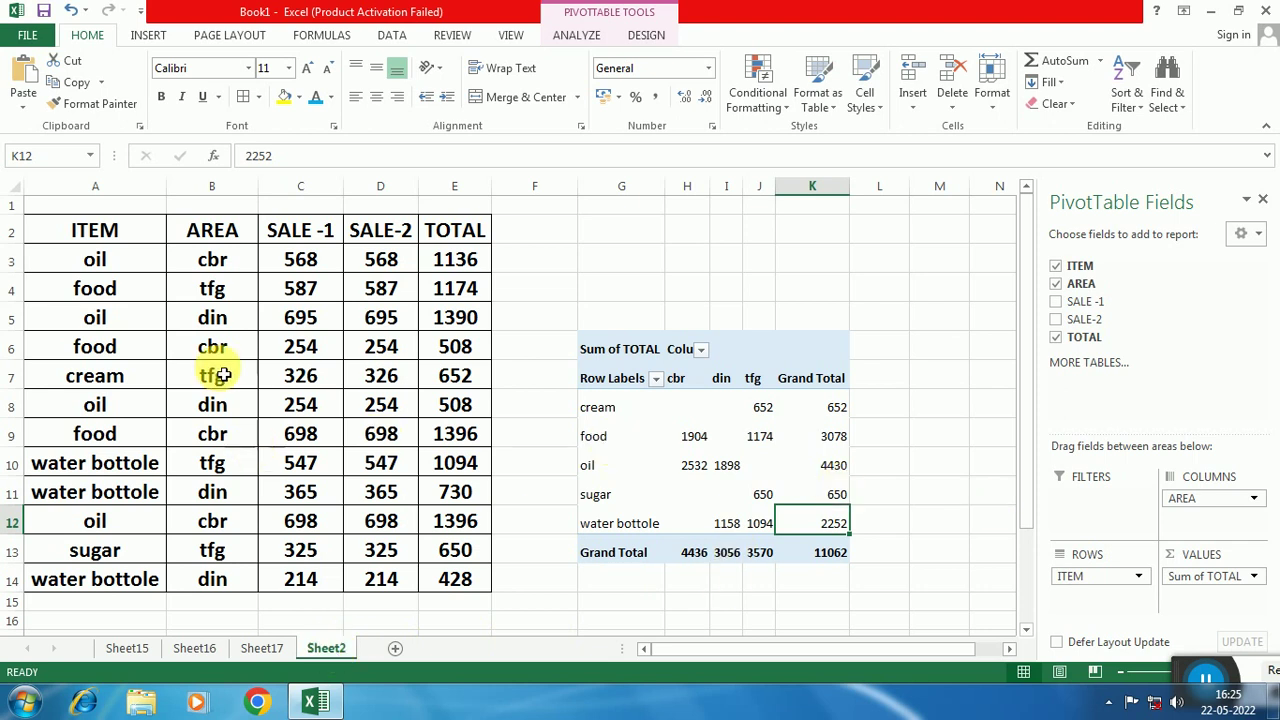
Revisit Sheet17, then drill into oil's 4430 grand total on new Sheet18 and return to Sheet2
click(259, 652)
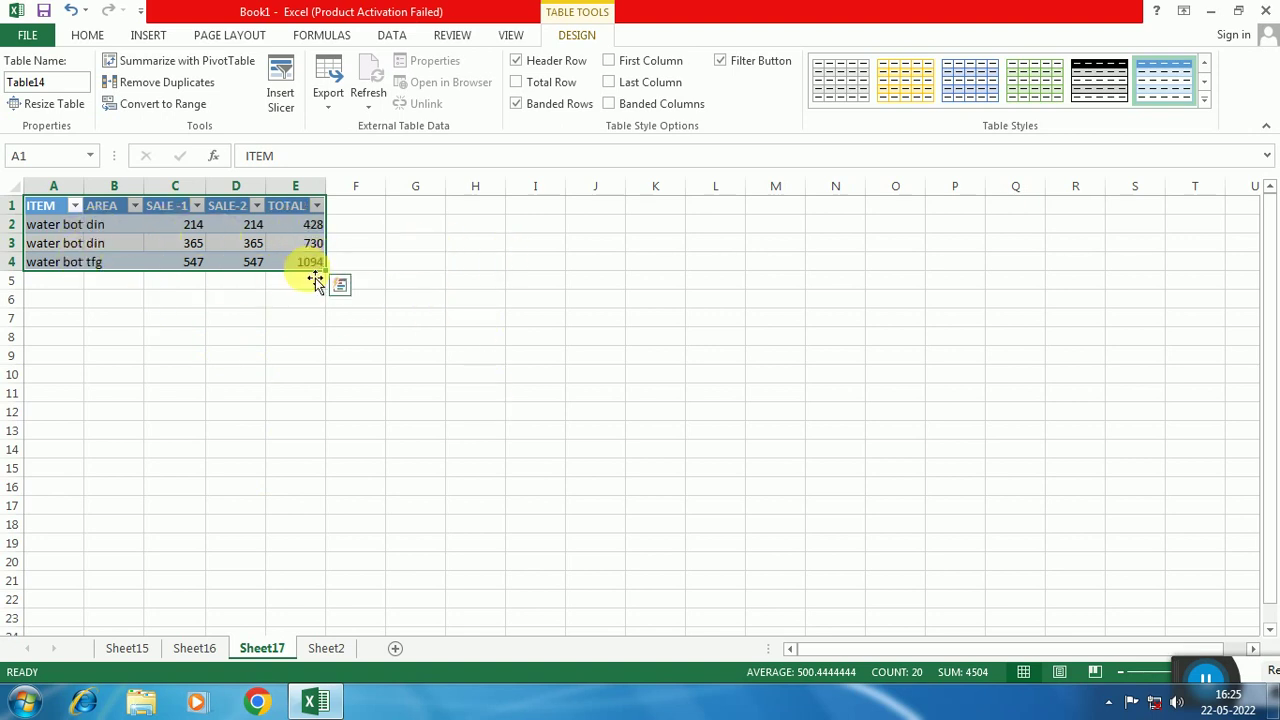
click(324, 647)
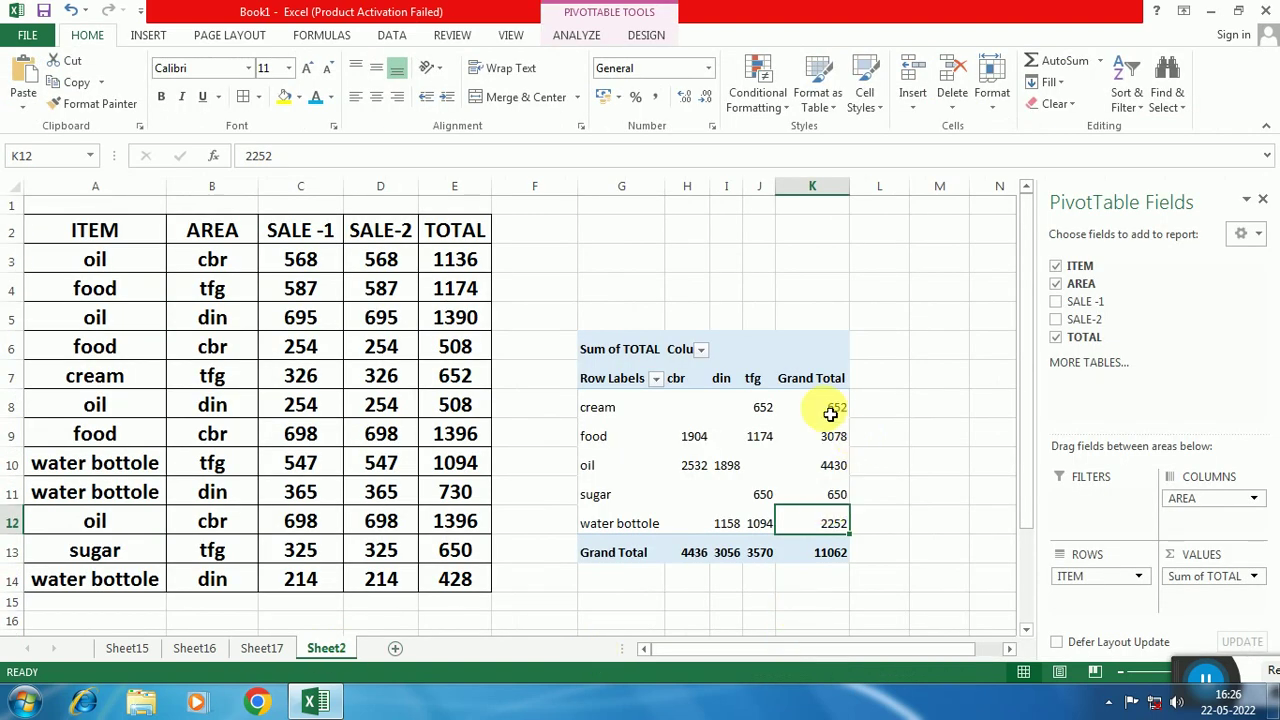
mouse_move(836, 494)
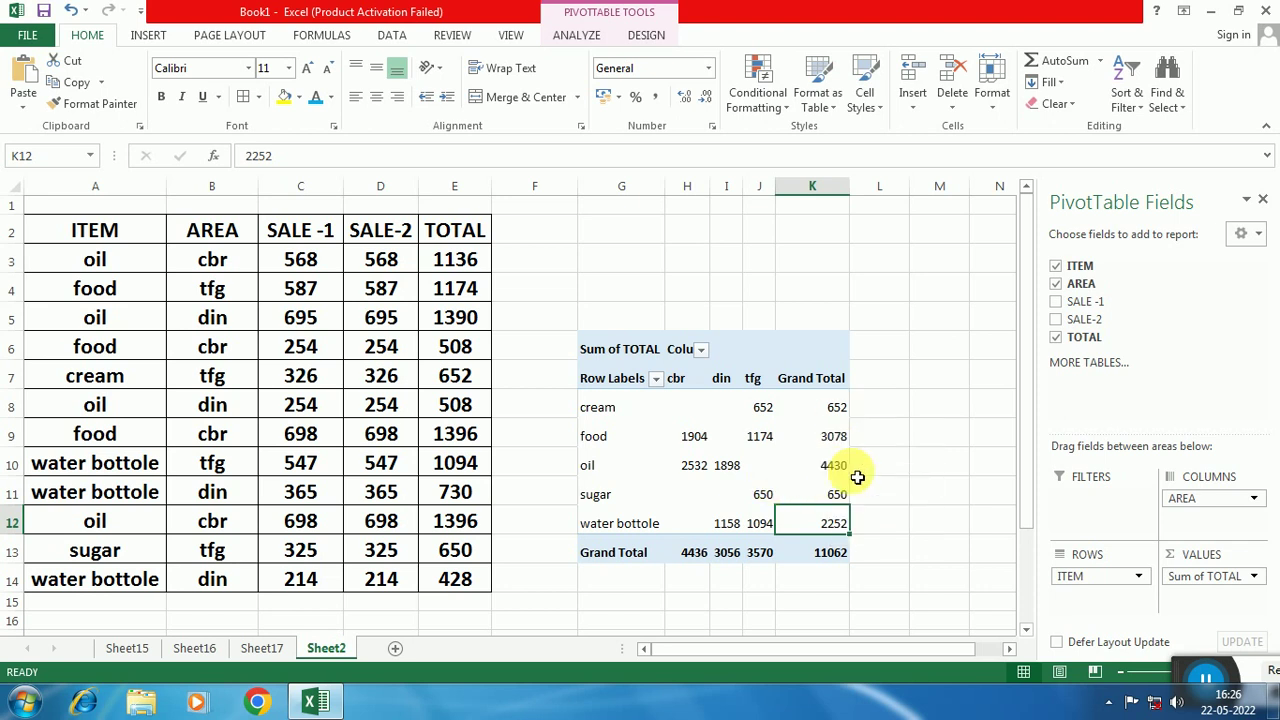
double_click(834, 470)
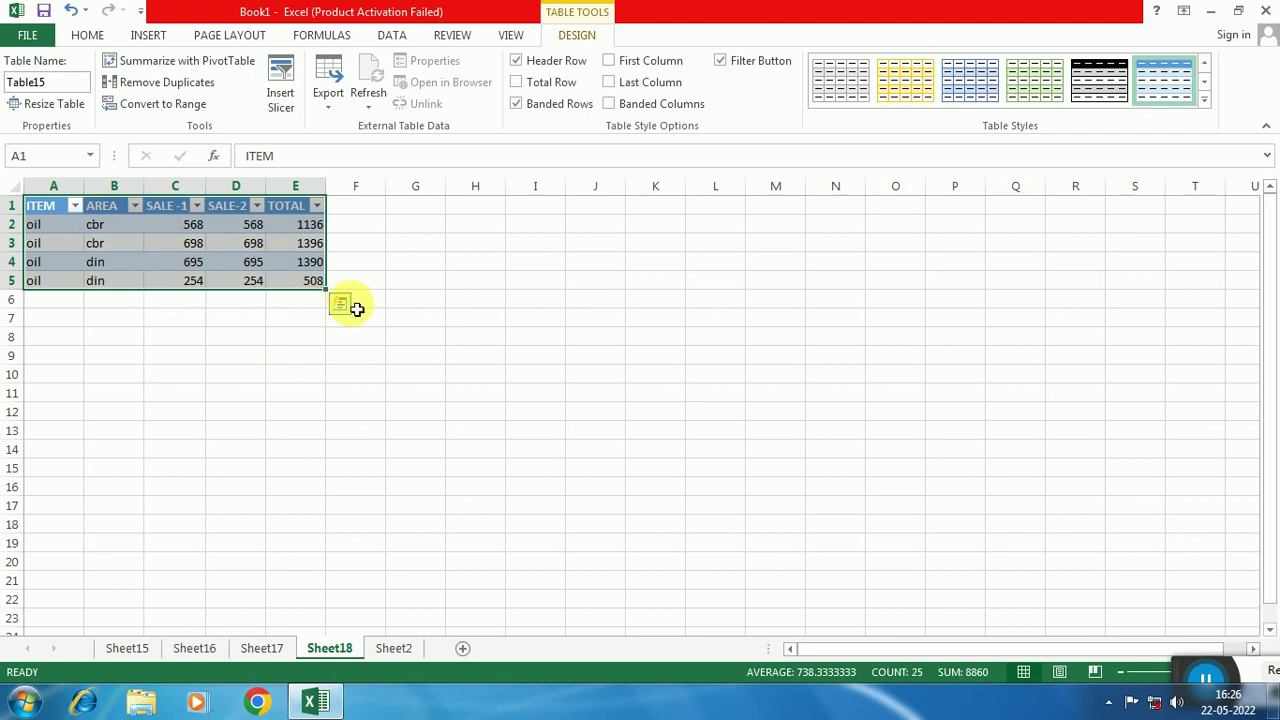
click(398, 656)
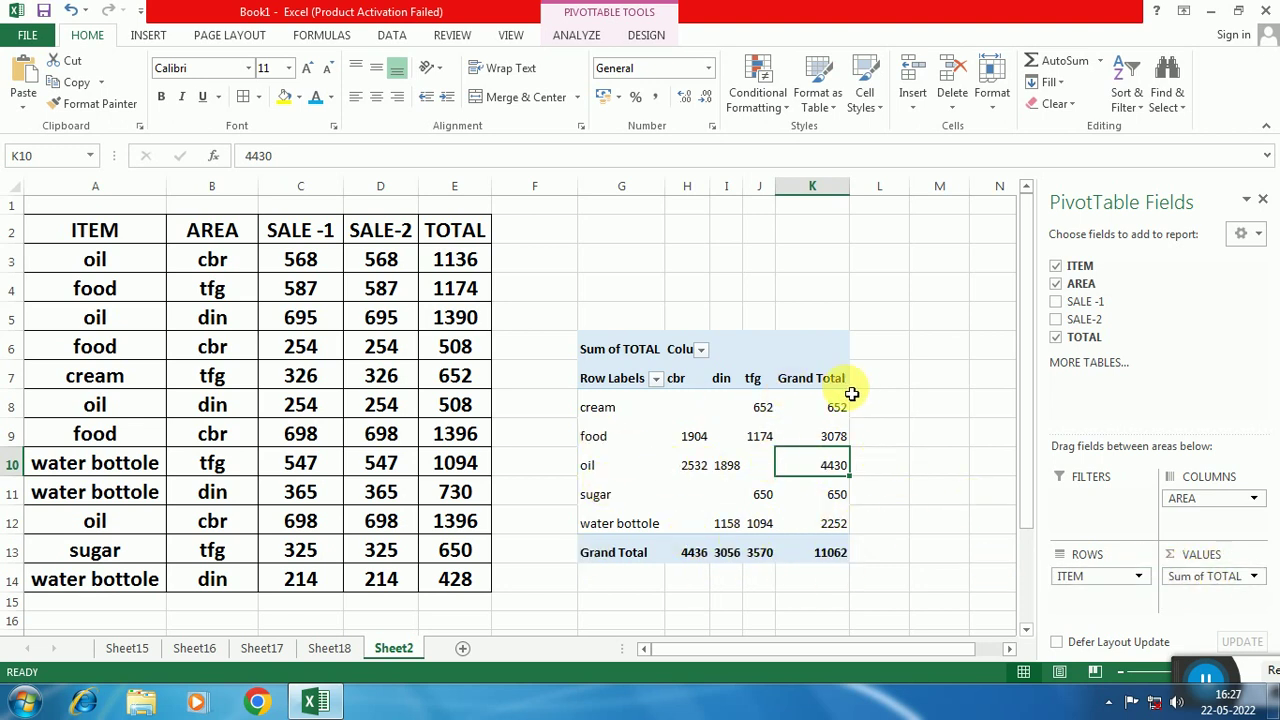
Change the TOTAL value field from Sum to Count, giving a grand total of 12
click(1255, 578)
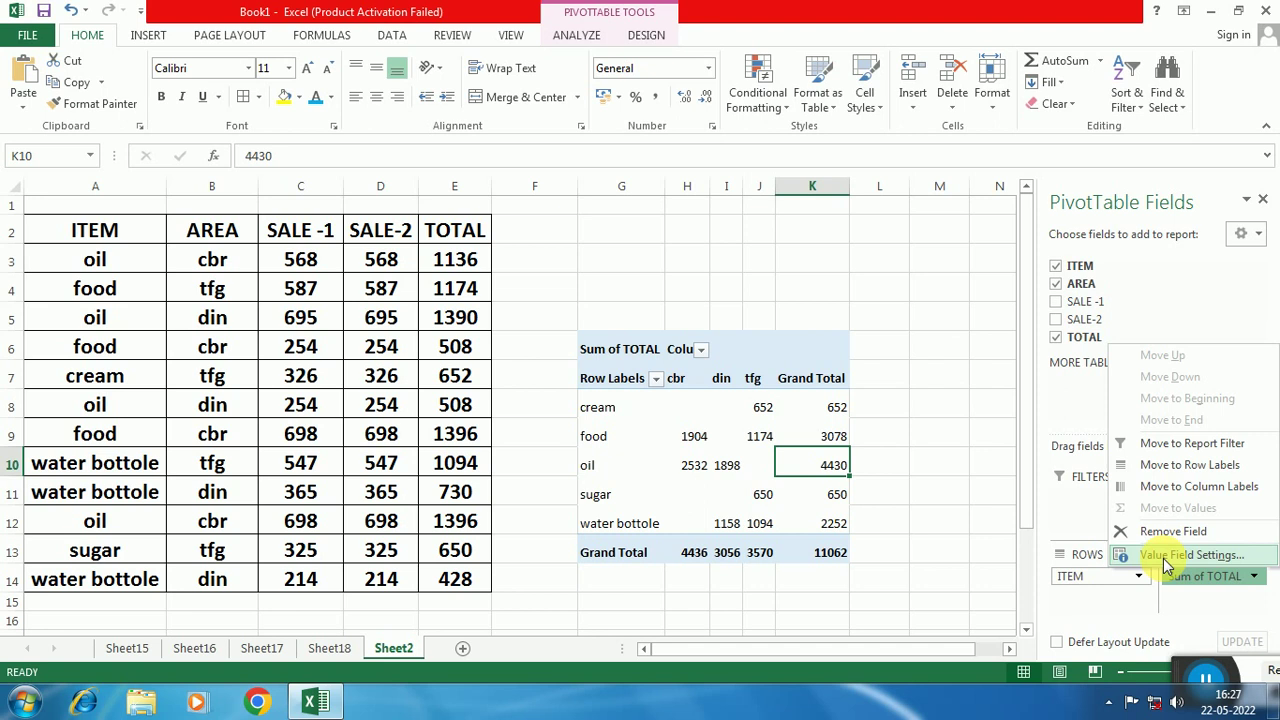
click(1163, 556)
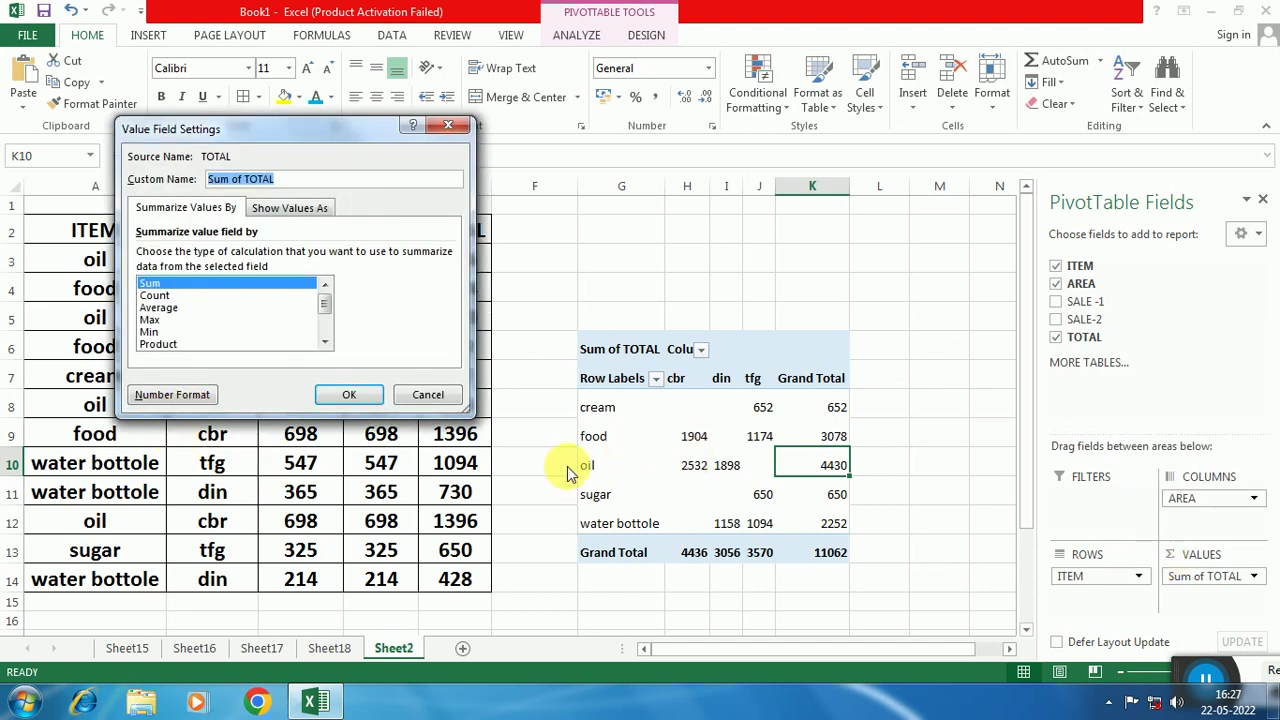
click(157, 297)
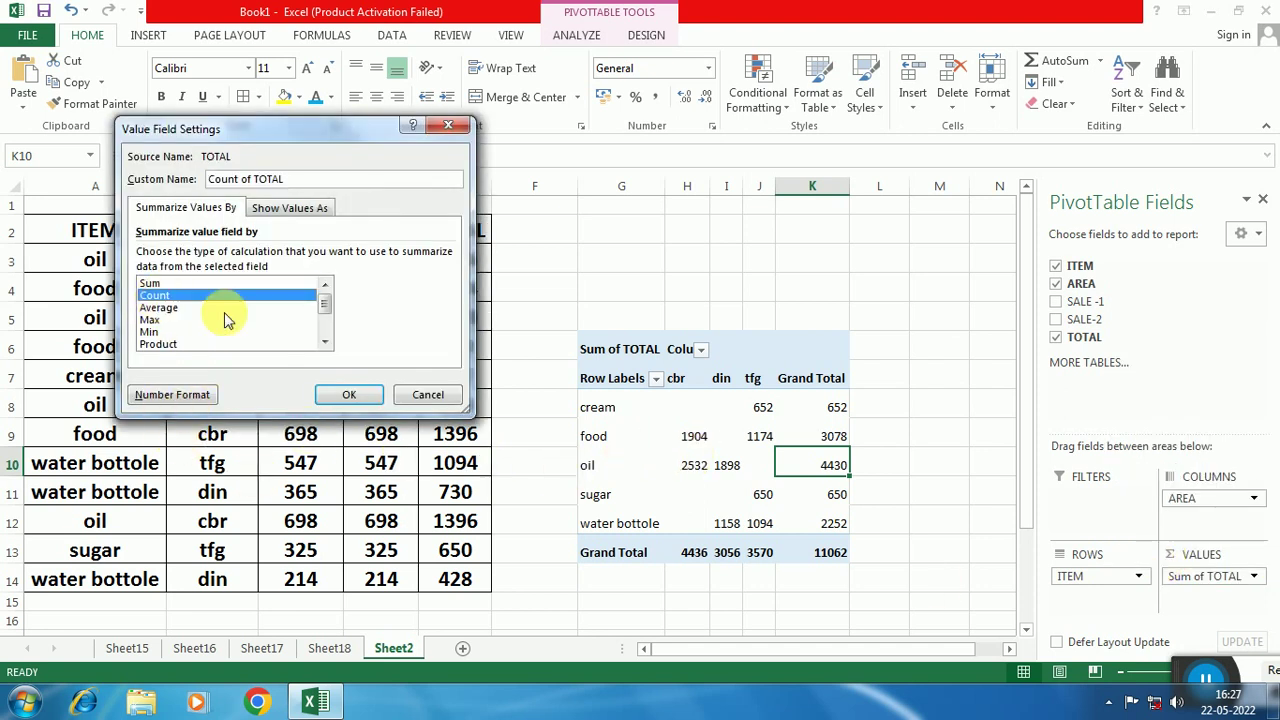
click(349, 395)
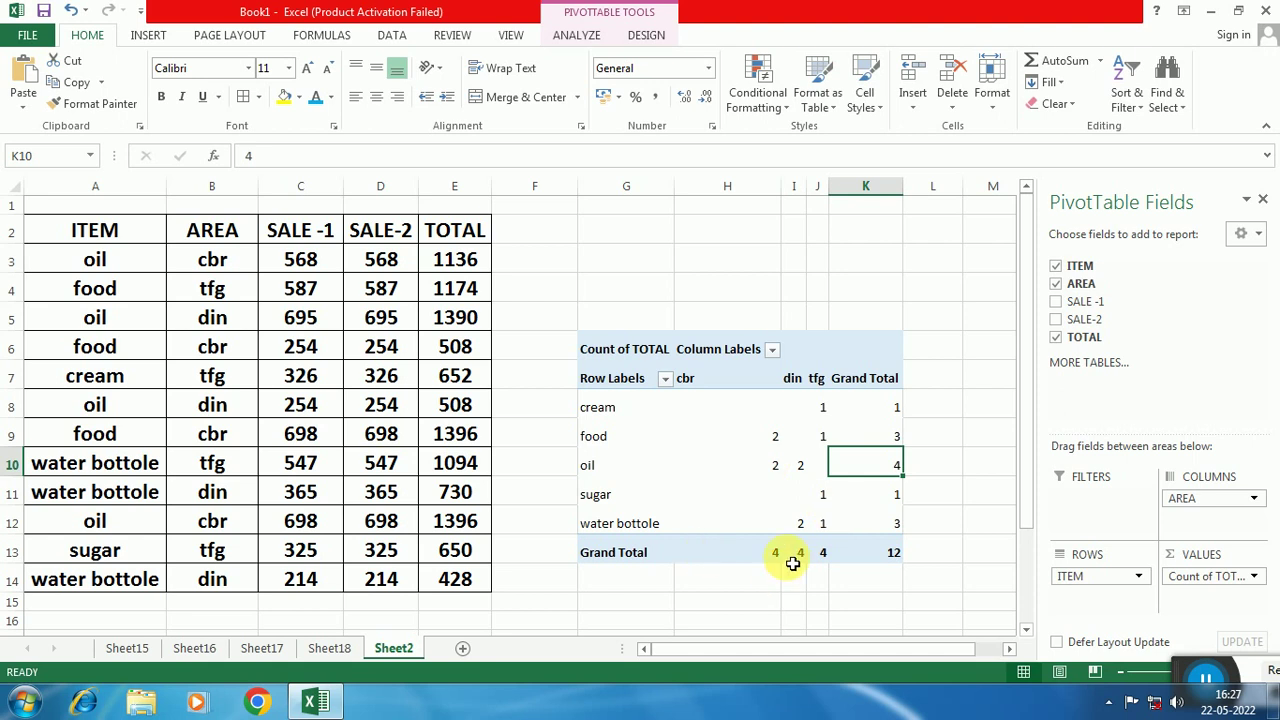
mouse_move(792, 561)
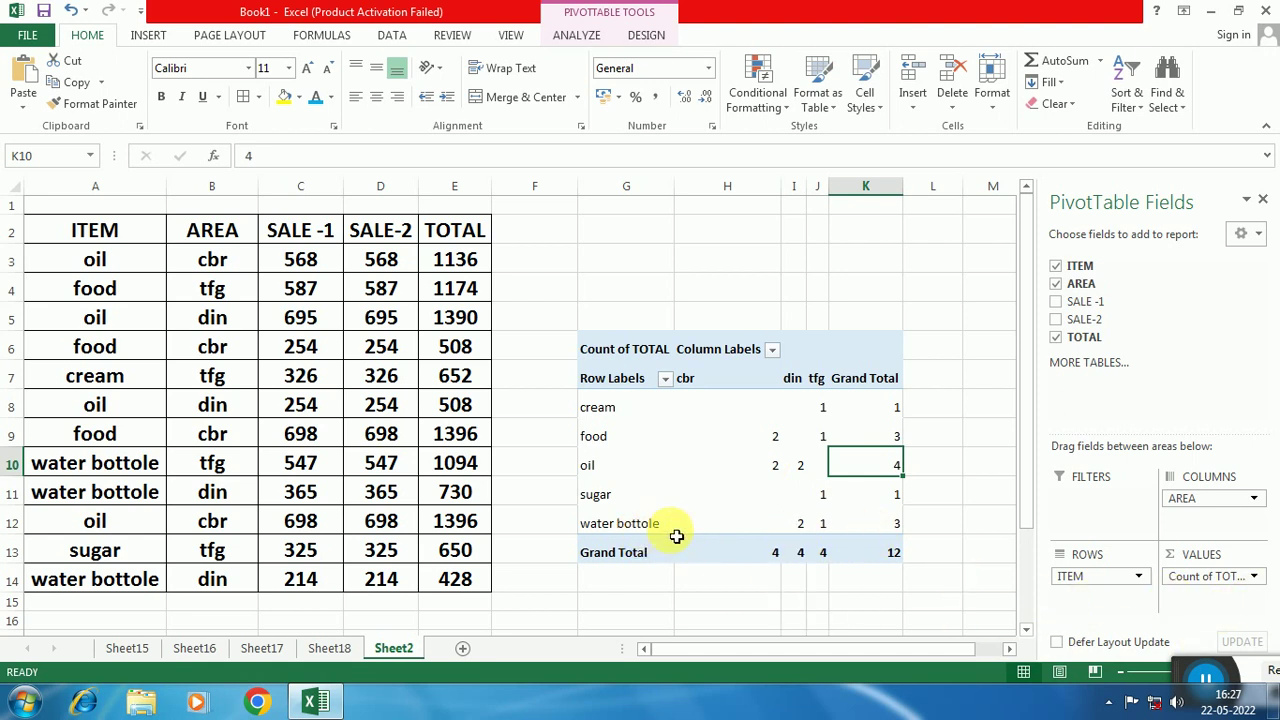
mouse_move(905, 538)
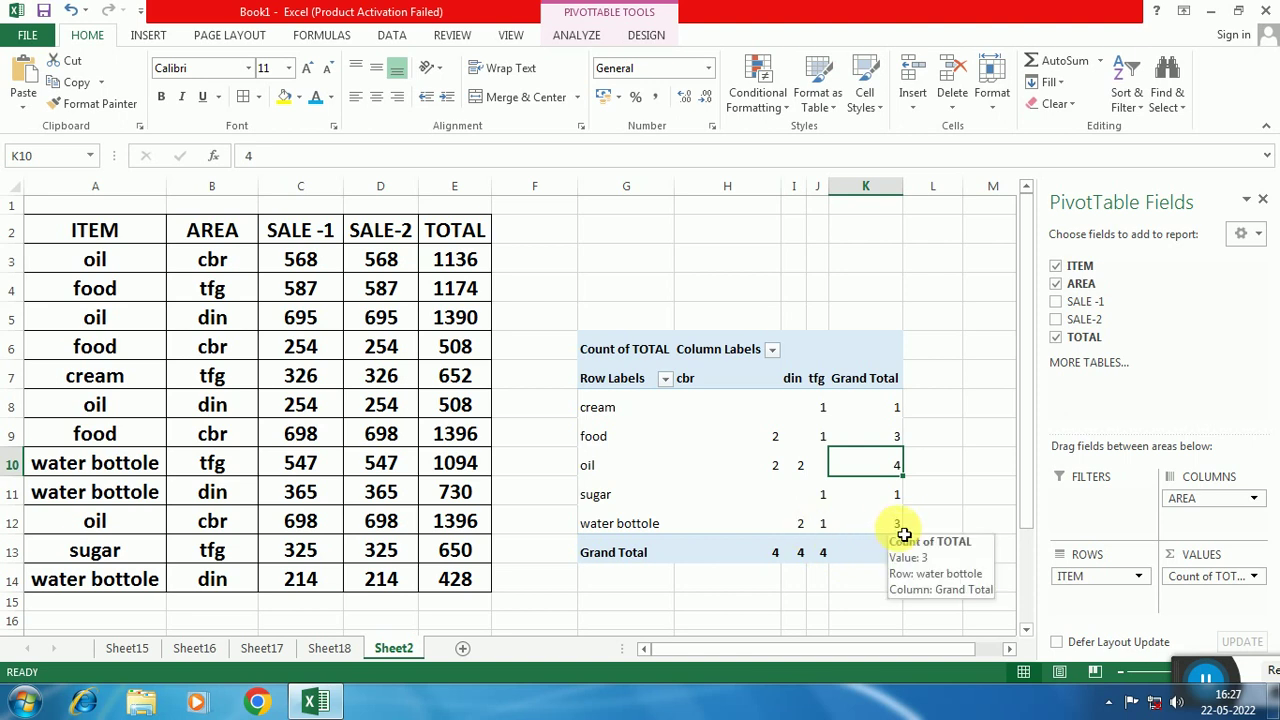
Drill down on the water bottole Grand Total to list its three records, then return to Sheet2
double_click(897, 523)
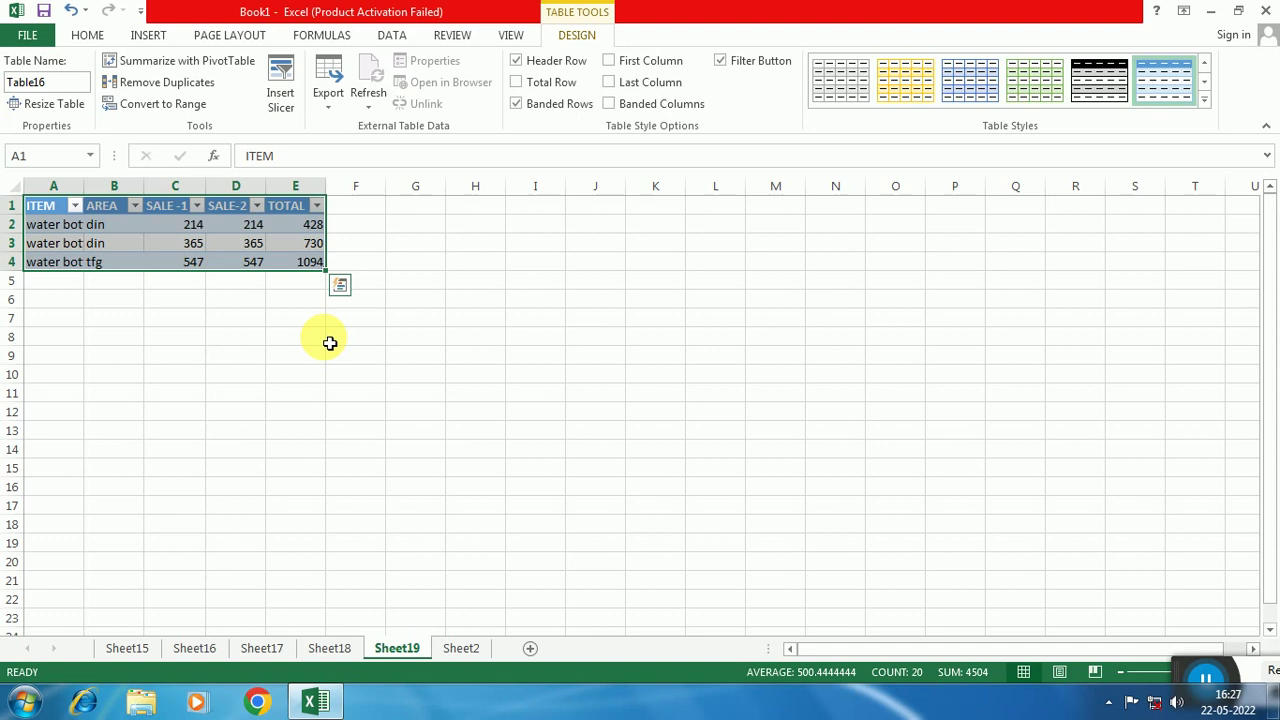
click(461, 648)
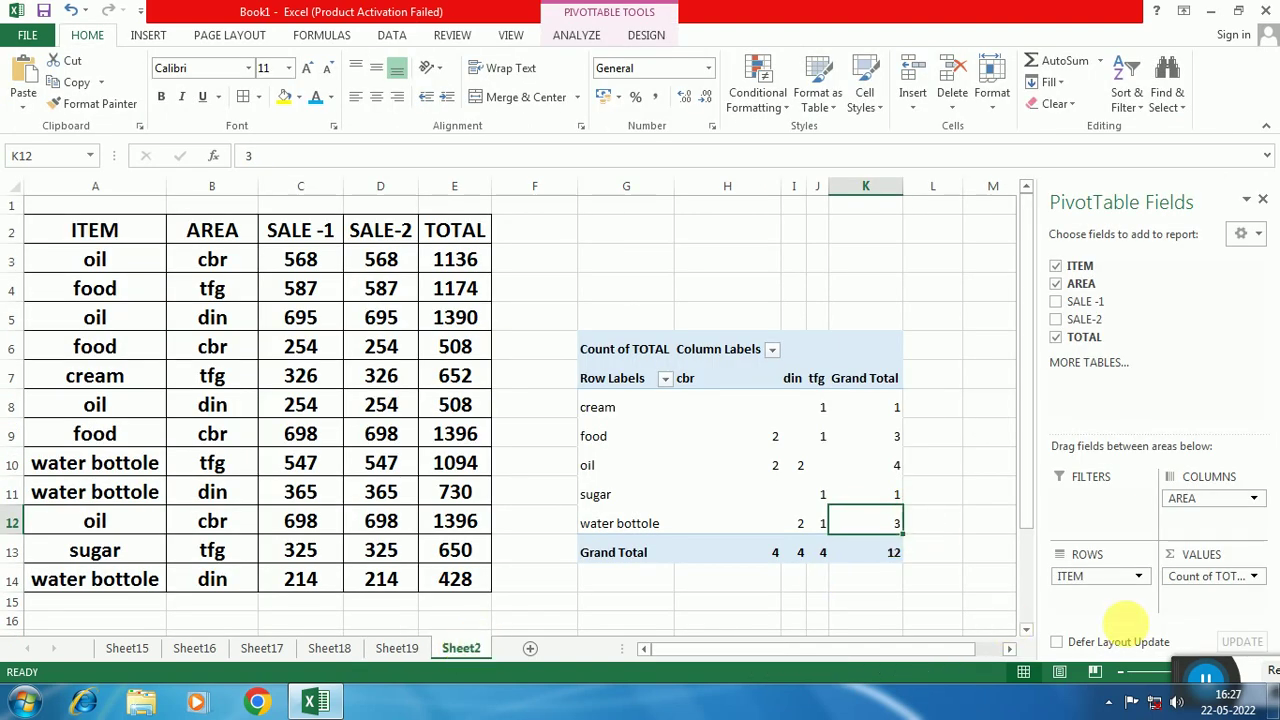
Switch the Count of TOTAL value field back to Sum, giving a grand total of 11062
click(1253, 576)
click(1165, 556)
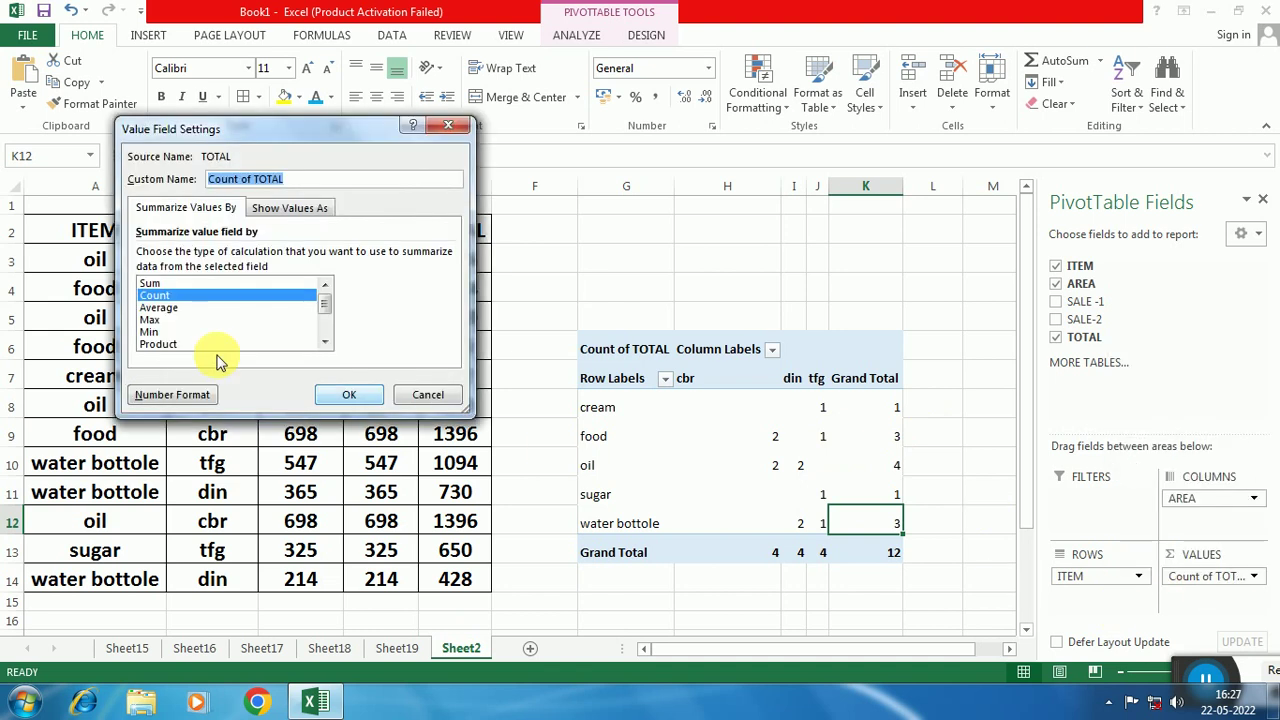
click(150, 320)
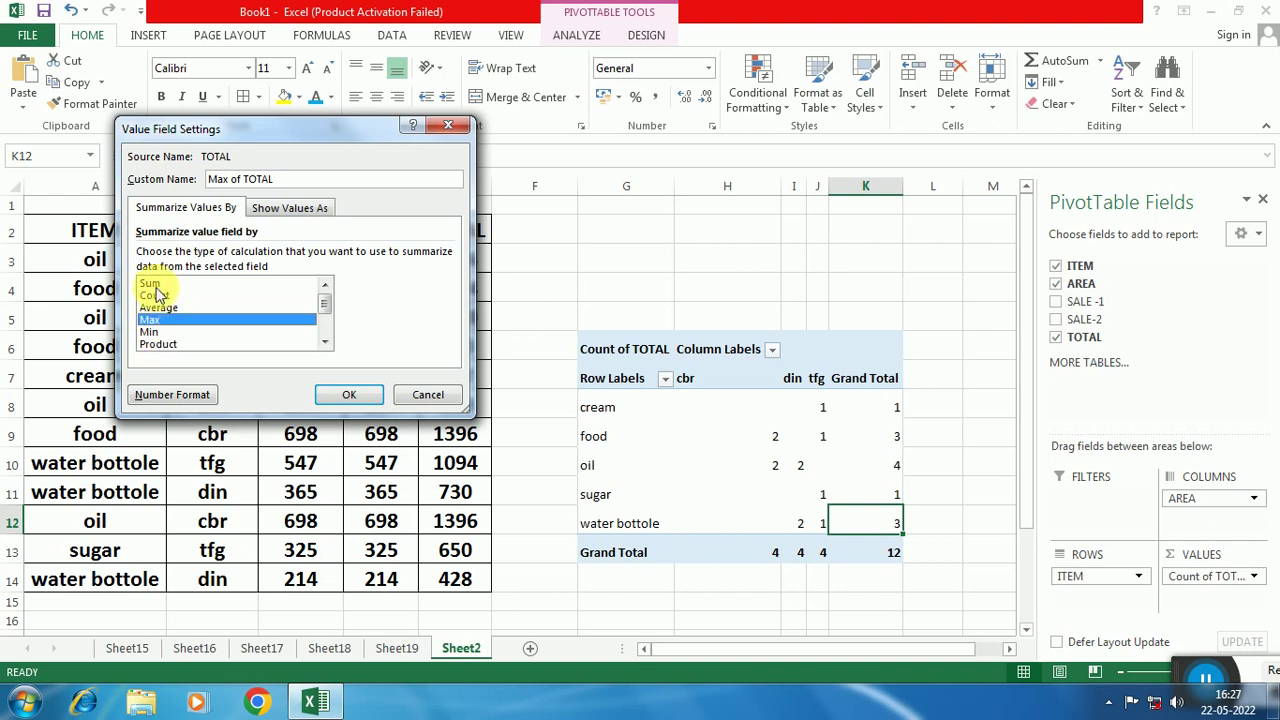
click(150, 284)
click(330, 396)
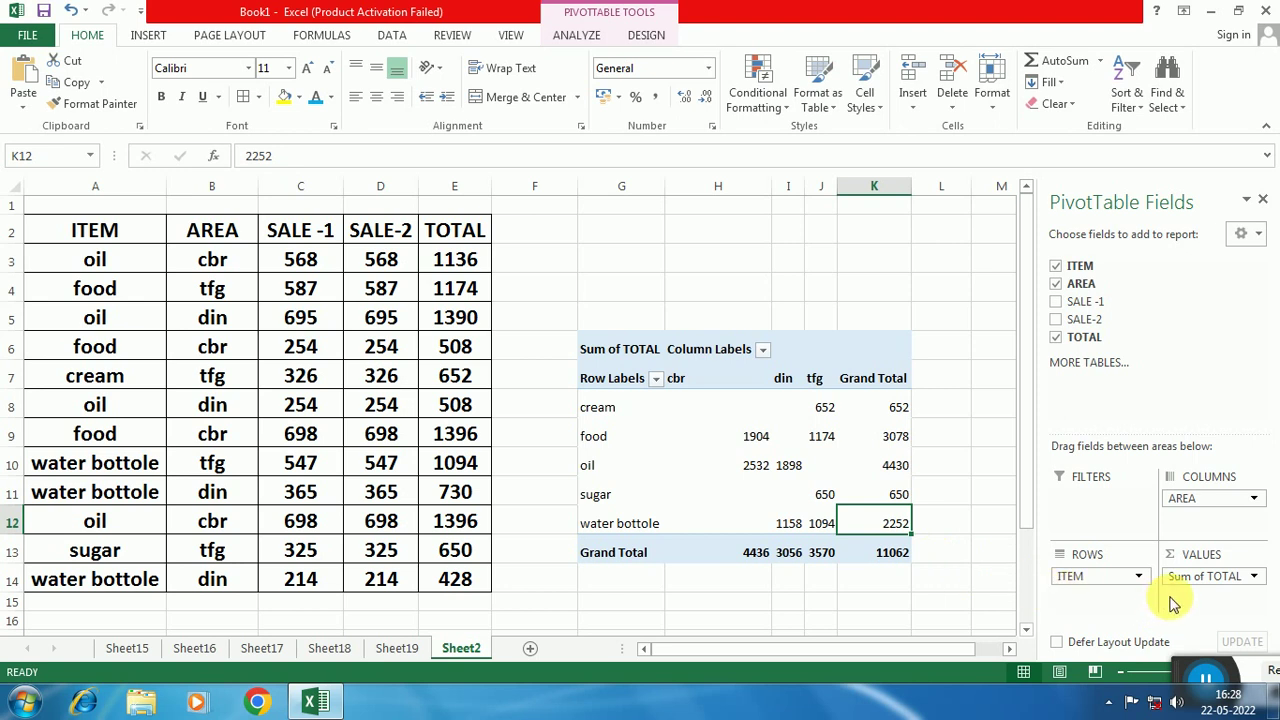
click(1250, 578)
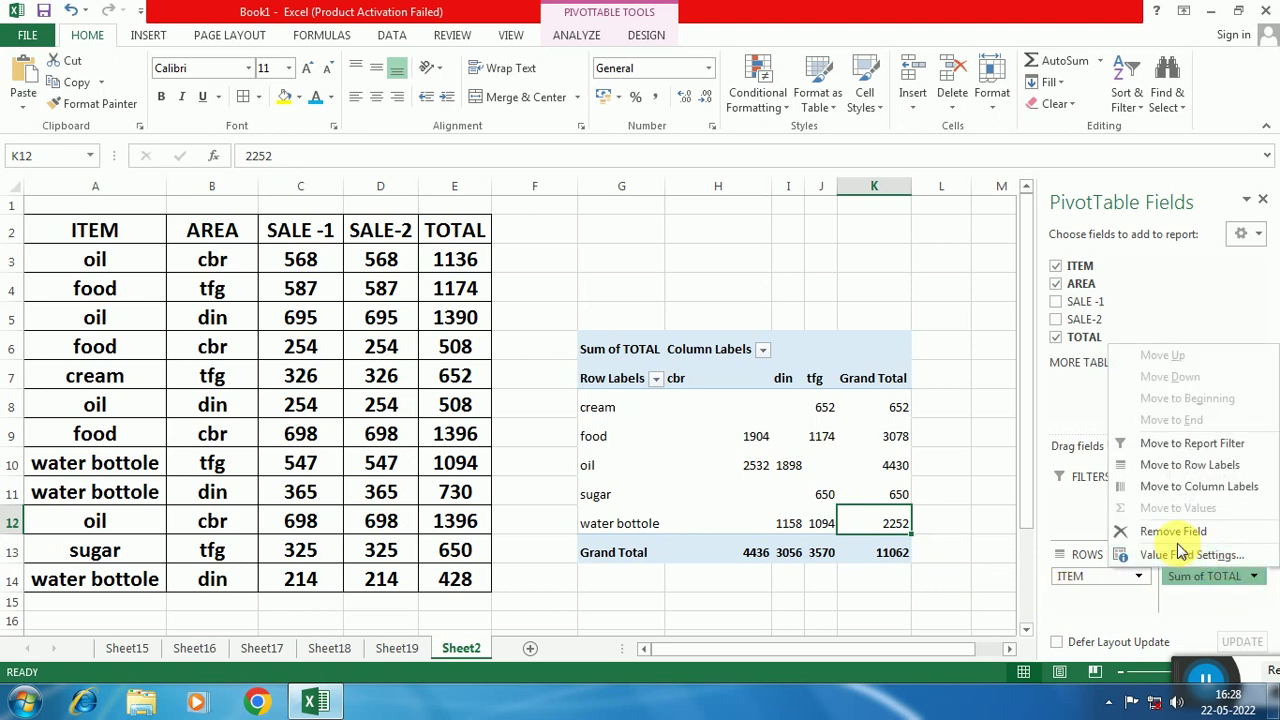
click(946, 590)
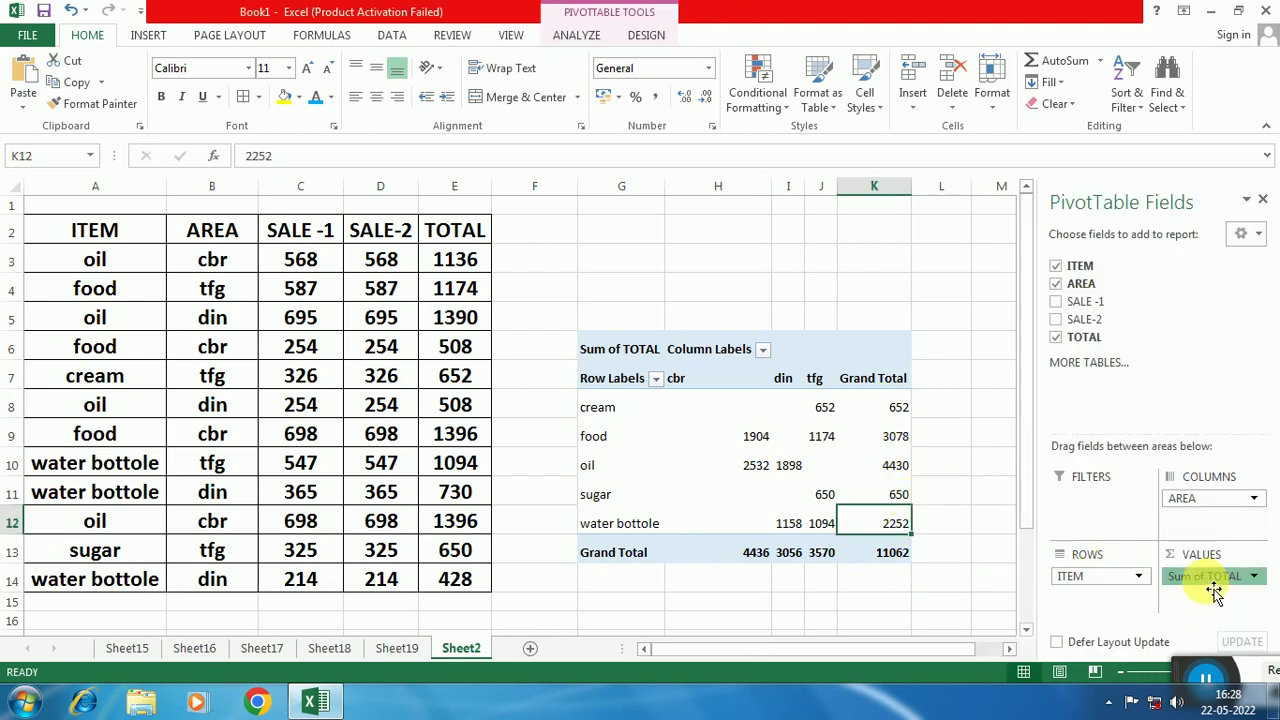
Replace TOTAL with SALE -1 in the pivot values, briefly adding and removing SALE-2
mouse_move(1214, 577)
mouse_down()
mouse_move(1190, 370)
mouse_move(1143, 343)
mouse_up()
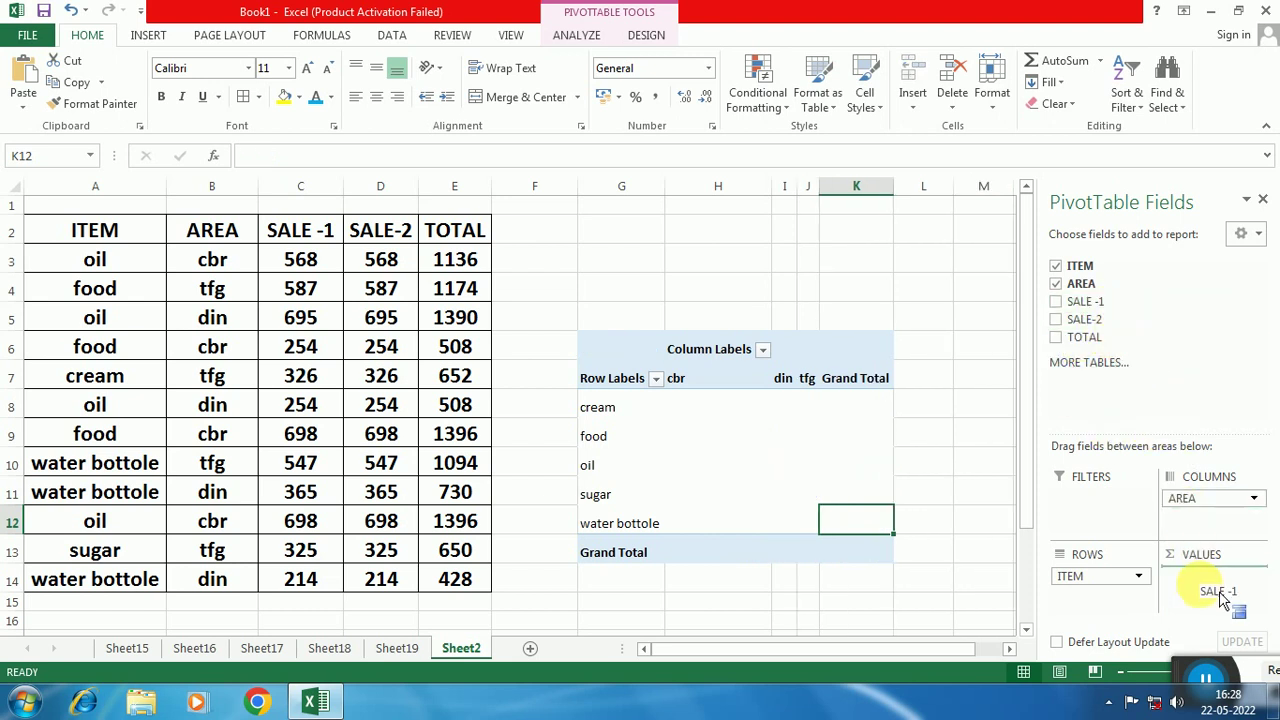
drag(1090, 301, 1212, 590)
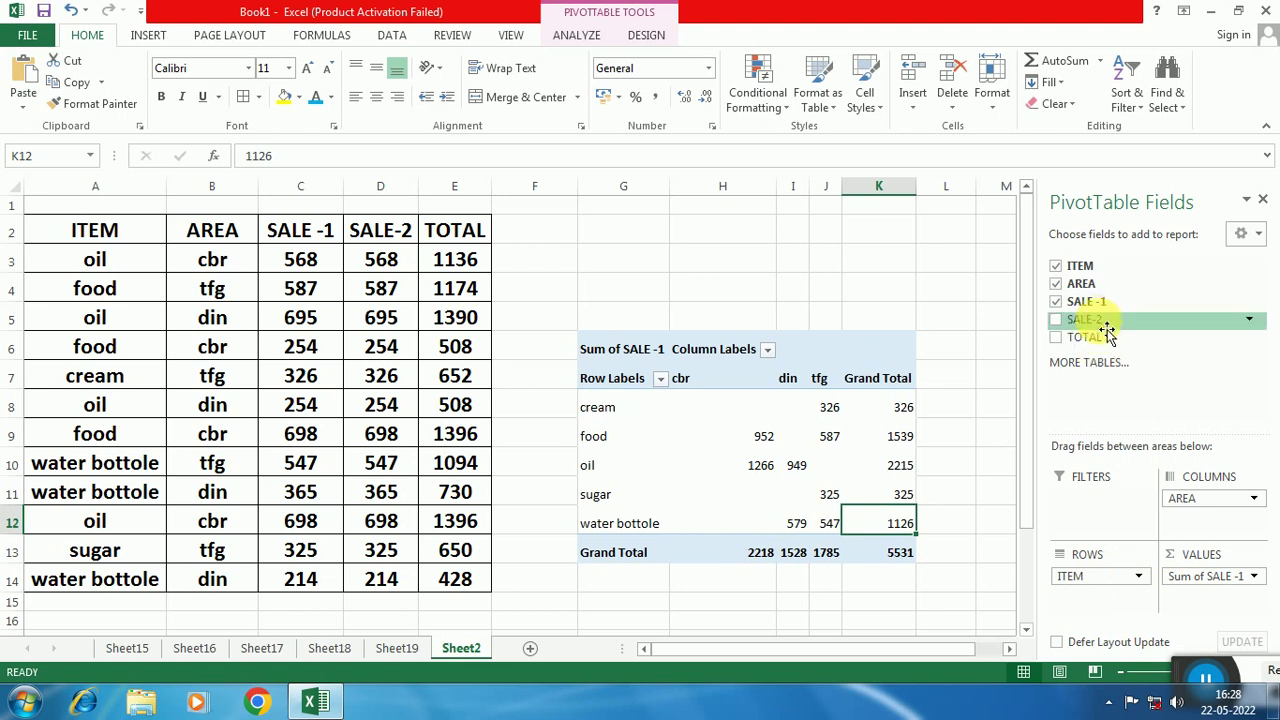
drag(1105, 330, 1218, 606)
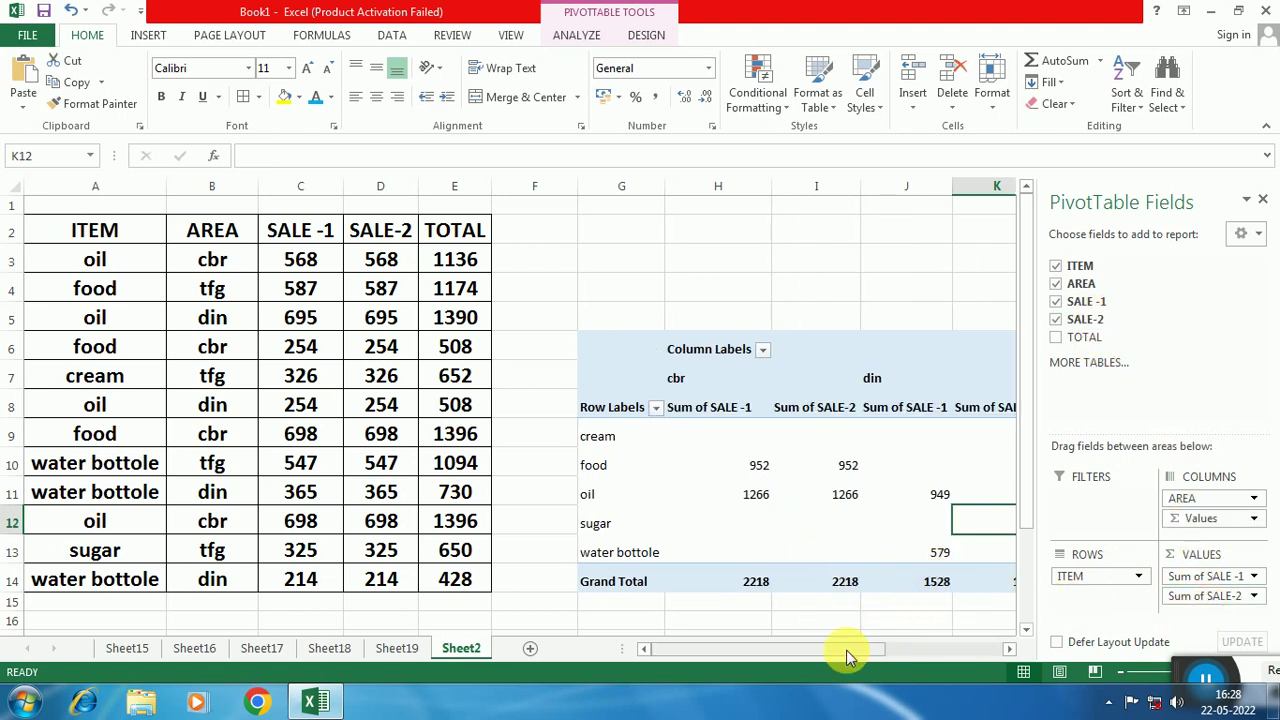
mouse_move(846, 649)
mouse_down()
mouse_move(985, 650)
mouse_move(975, 655)
mouse_up()
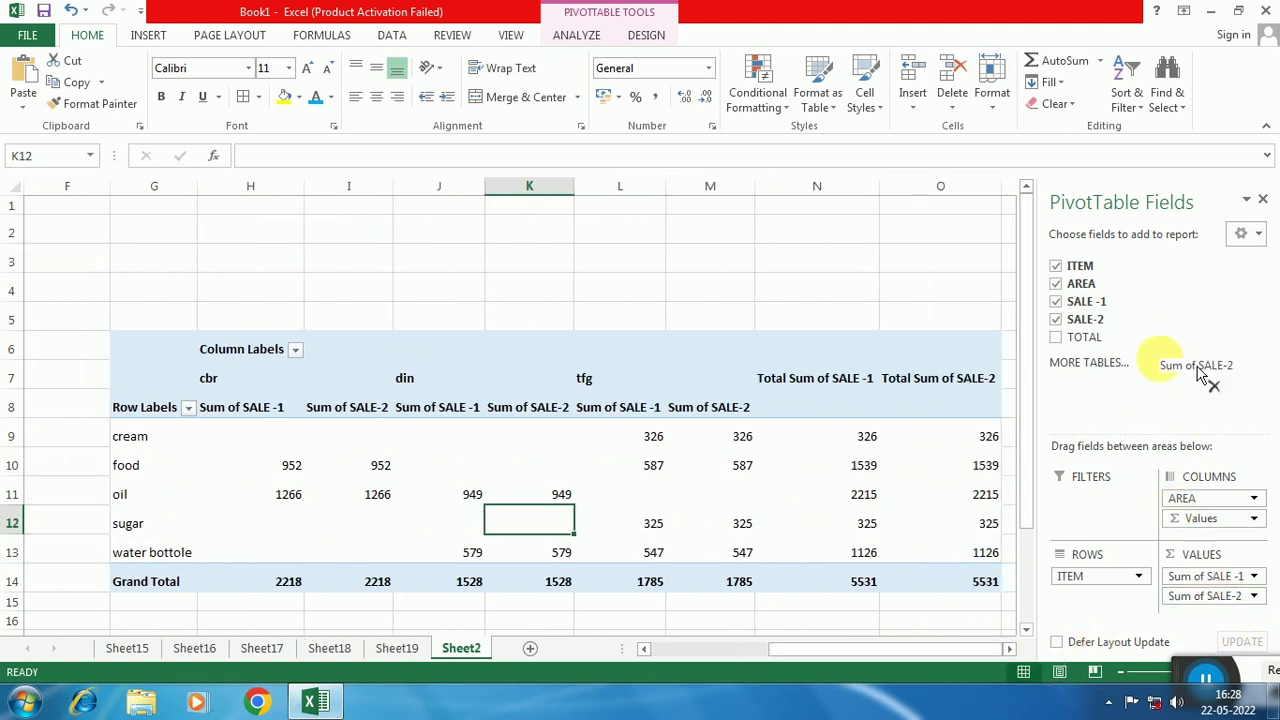
drag(1222, 607, 1195, 368)
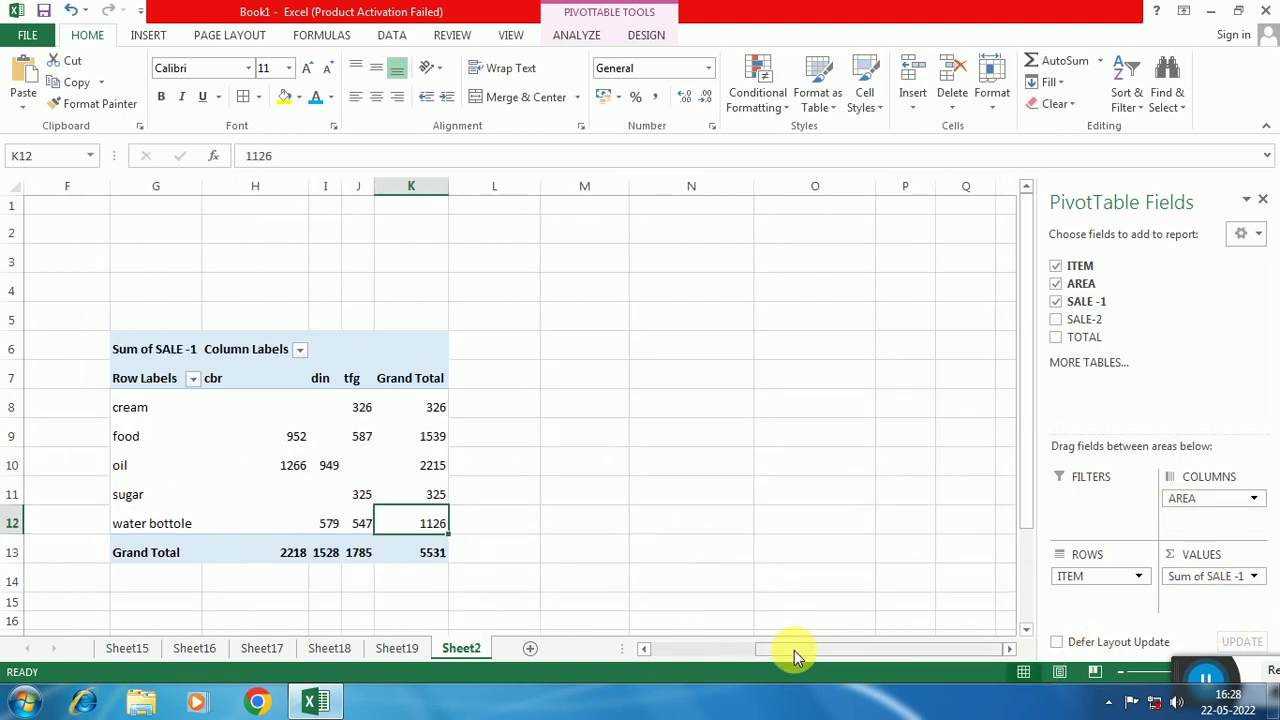
drag(794, 650, 716, 649)
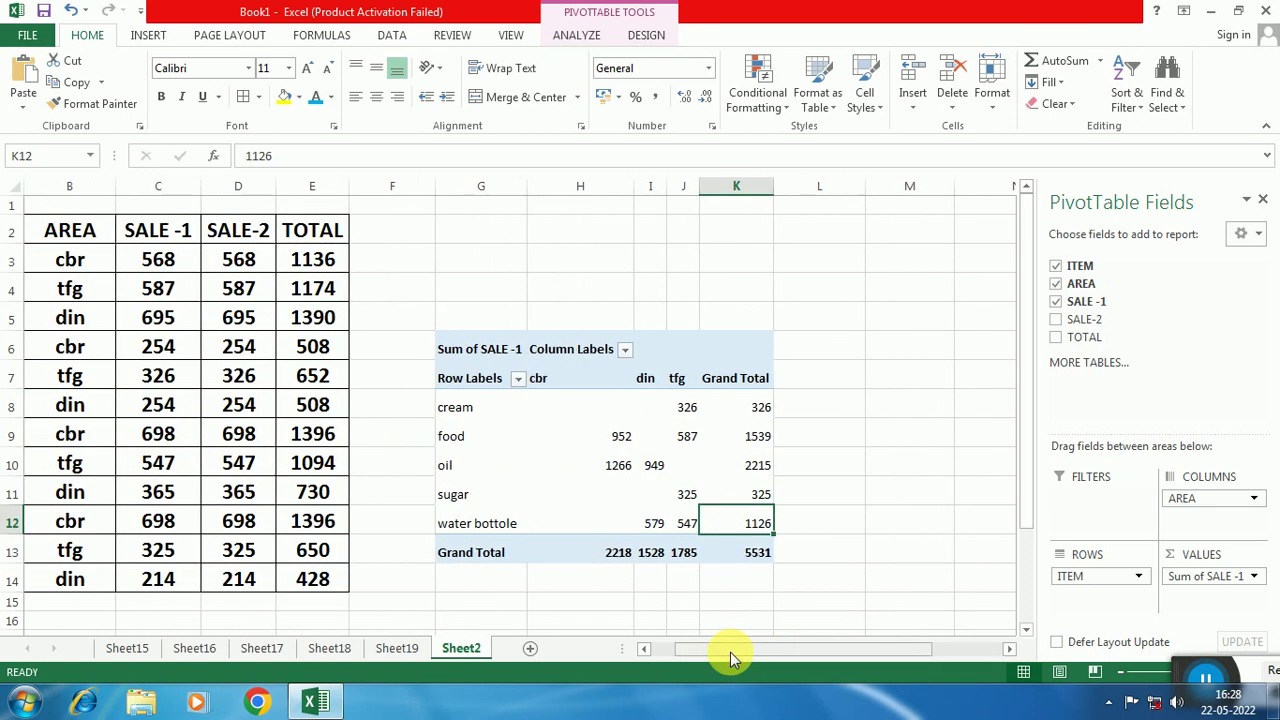
Narrow the pivot's cbr column H to a width of about 8.86
click(599, 414)
drag(634, 188, 587, 203)
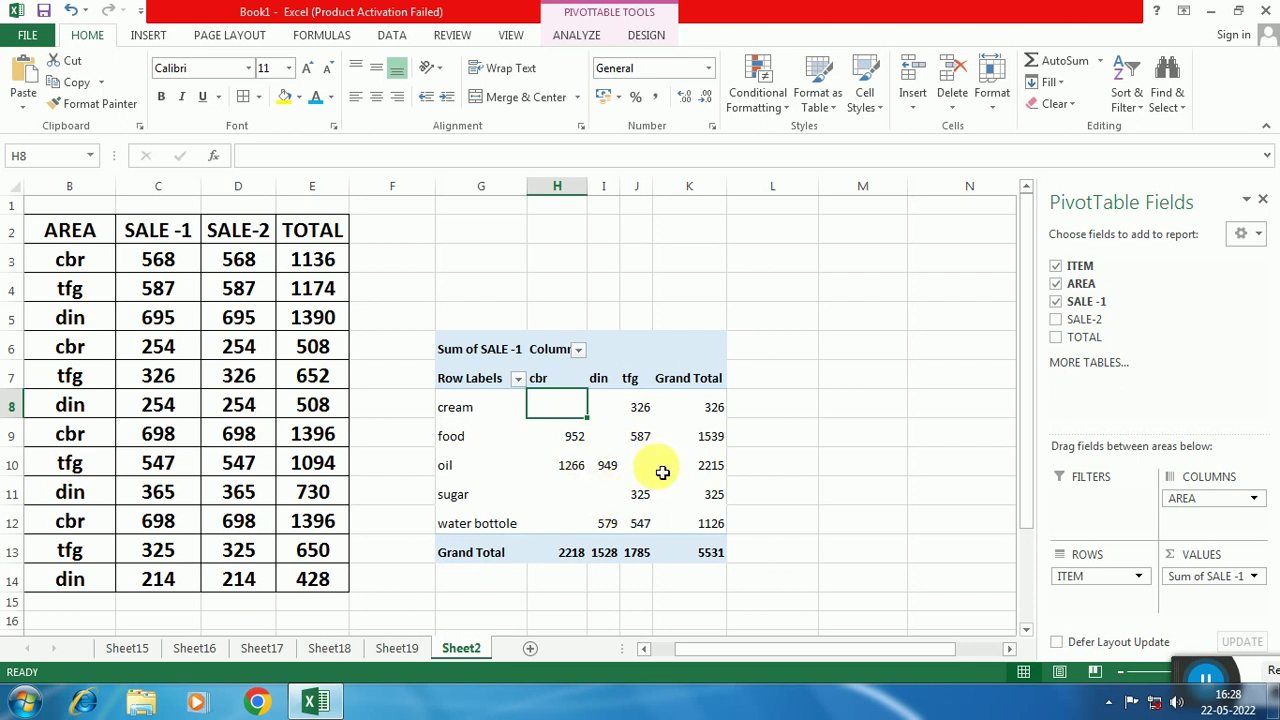
mouse_move(641, 456)
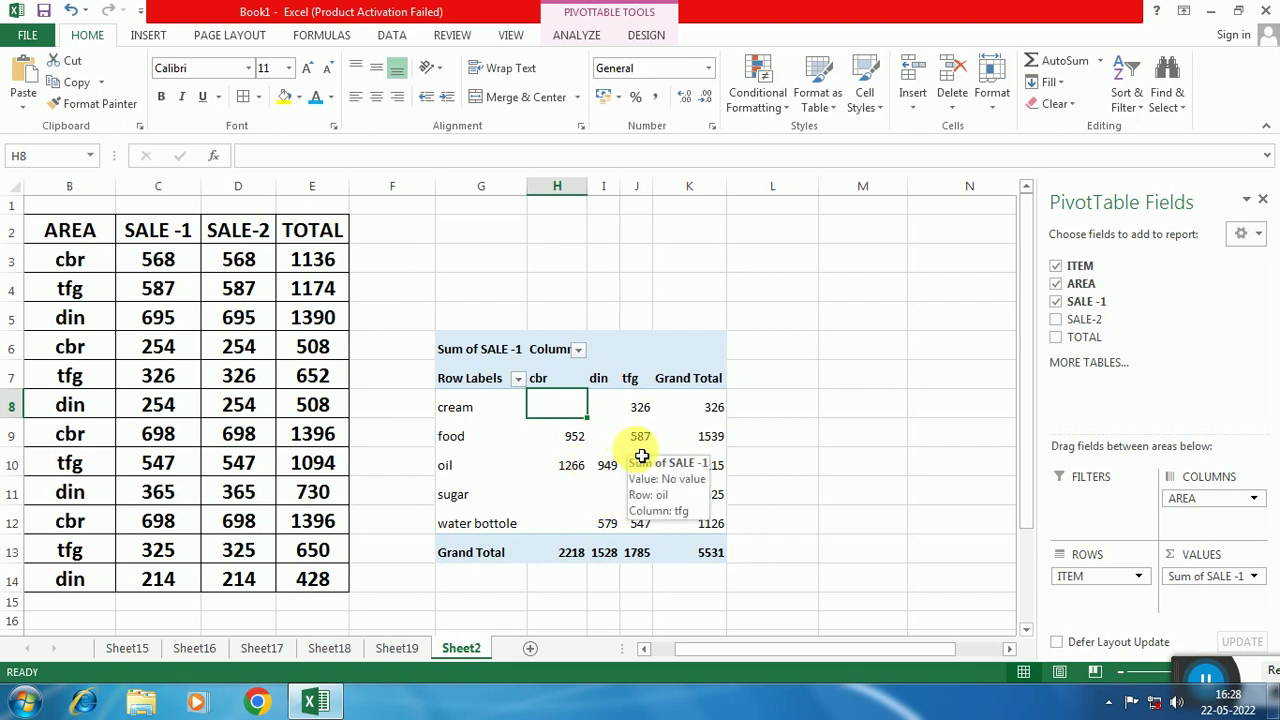
Format the Sum of SALE -1 values as Currency with the Rs. symbol and two decimals
click(1254, 578)
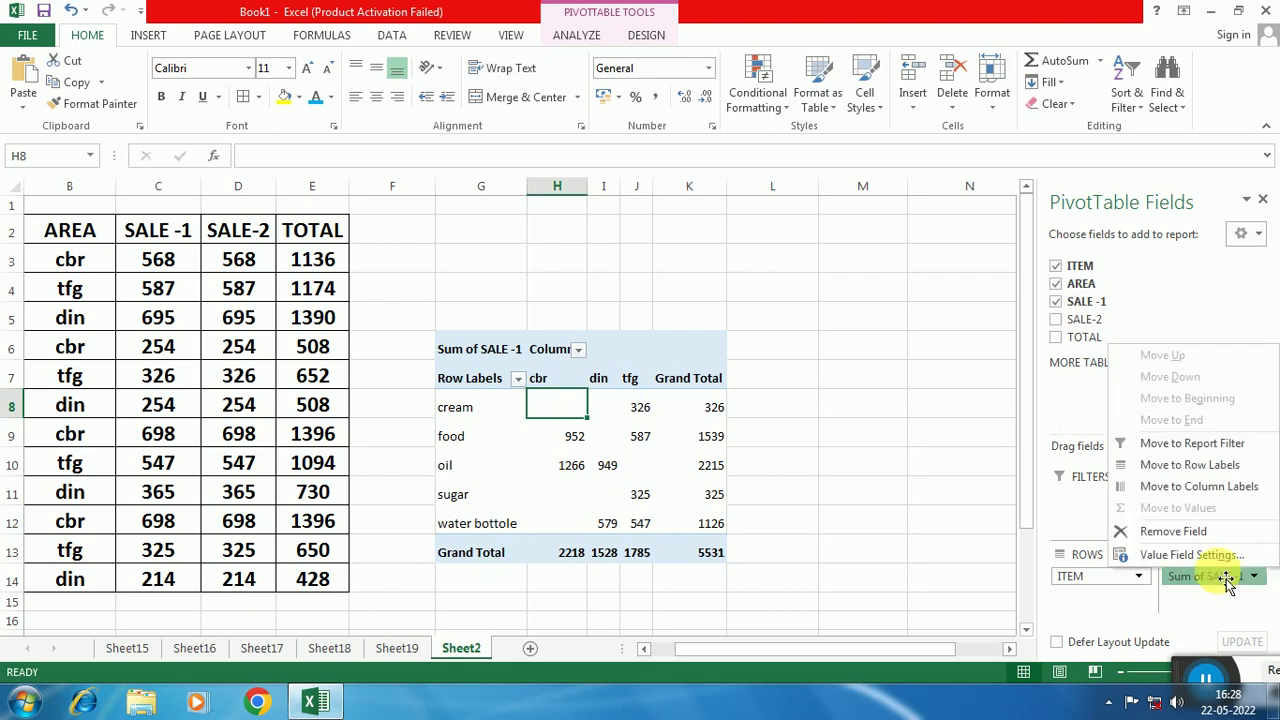
click(1190, 555)
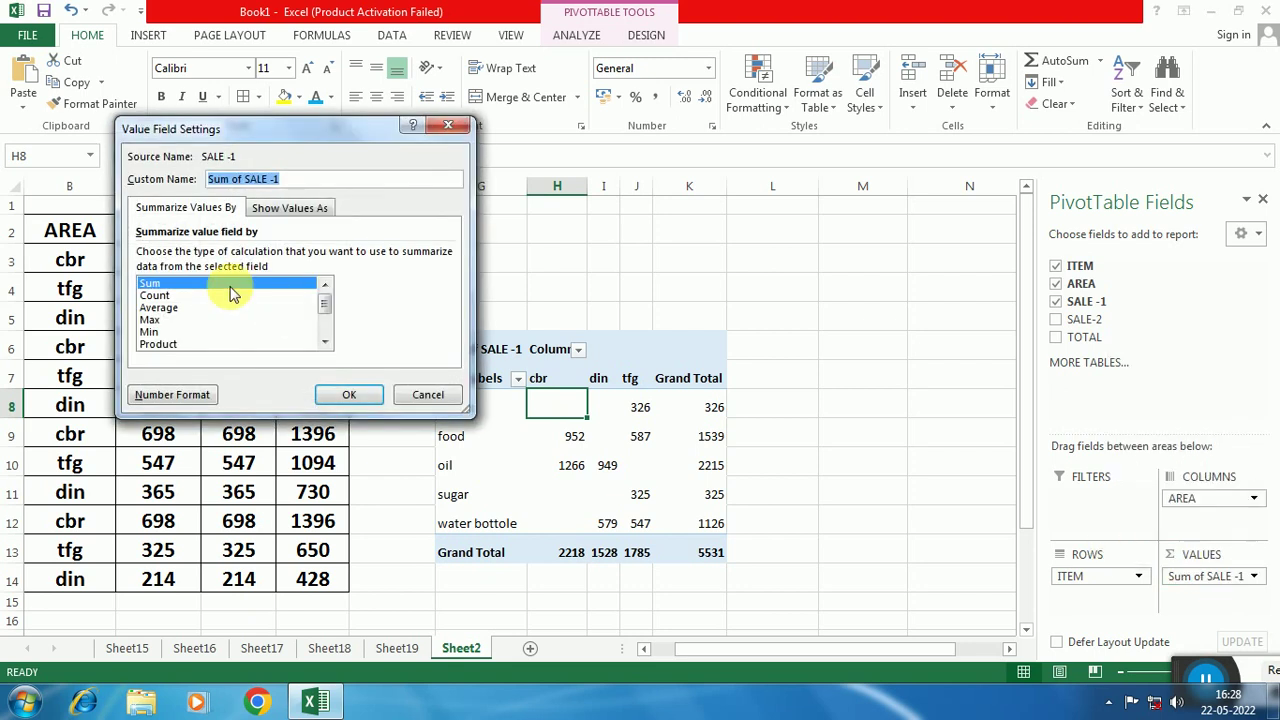
click(172, 395)
click(90, 158)
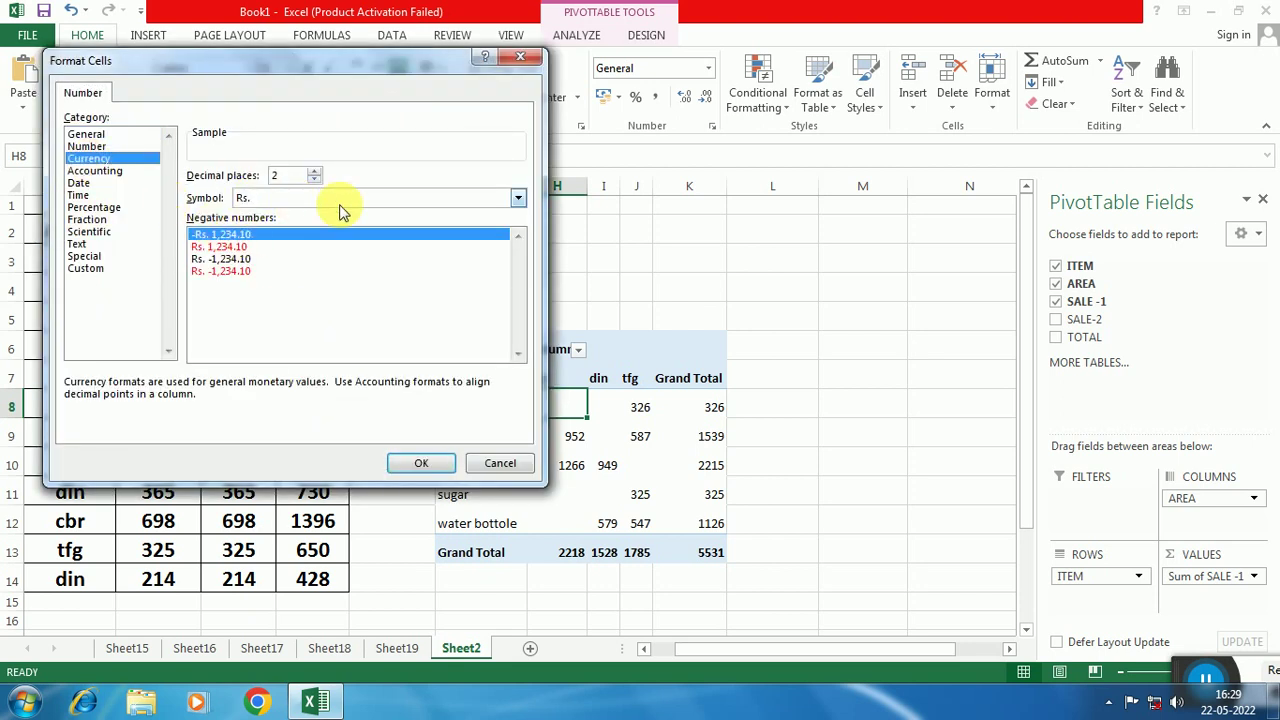
click(340, 203)
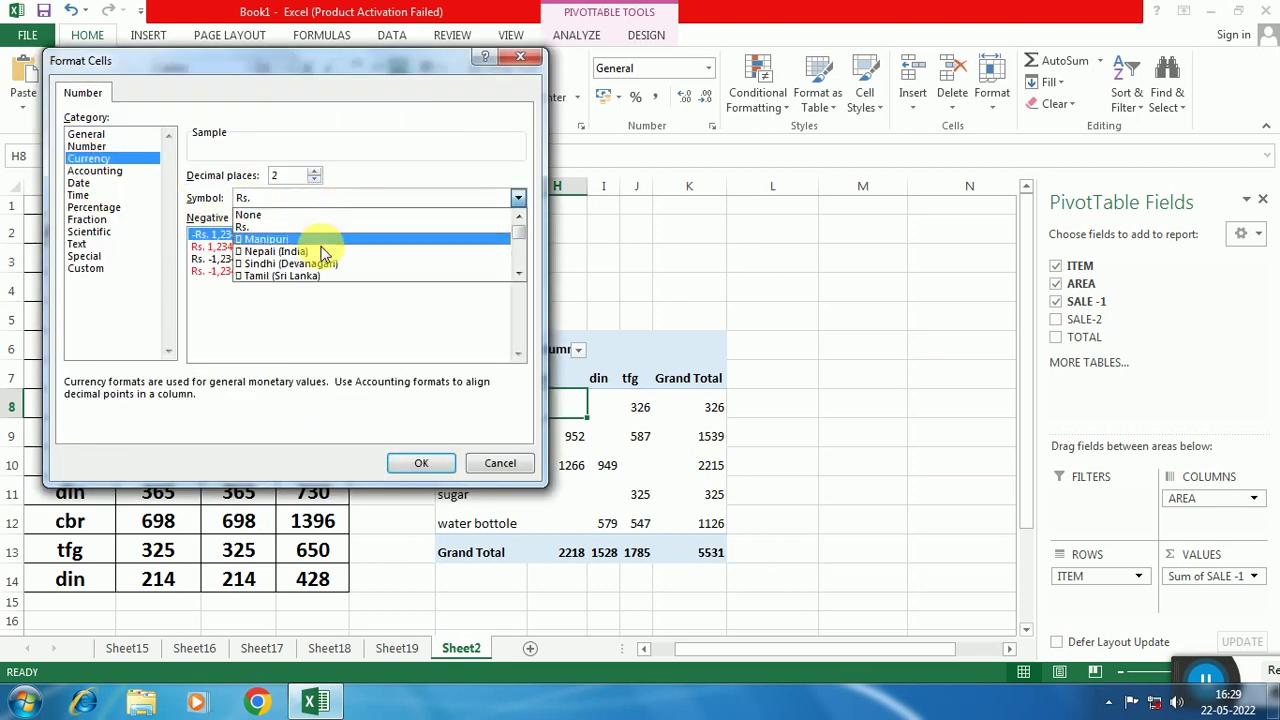
click(253, 201)
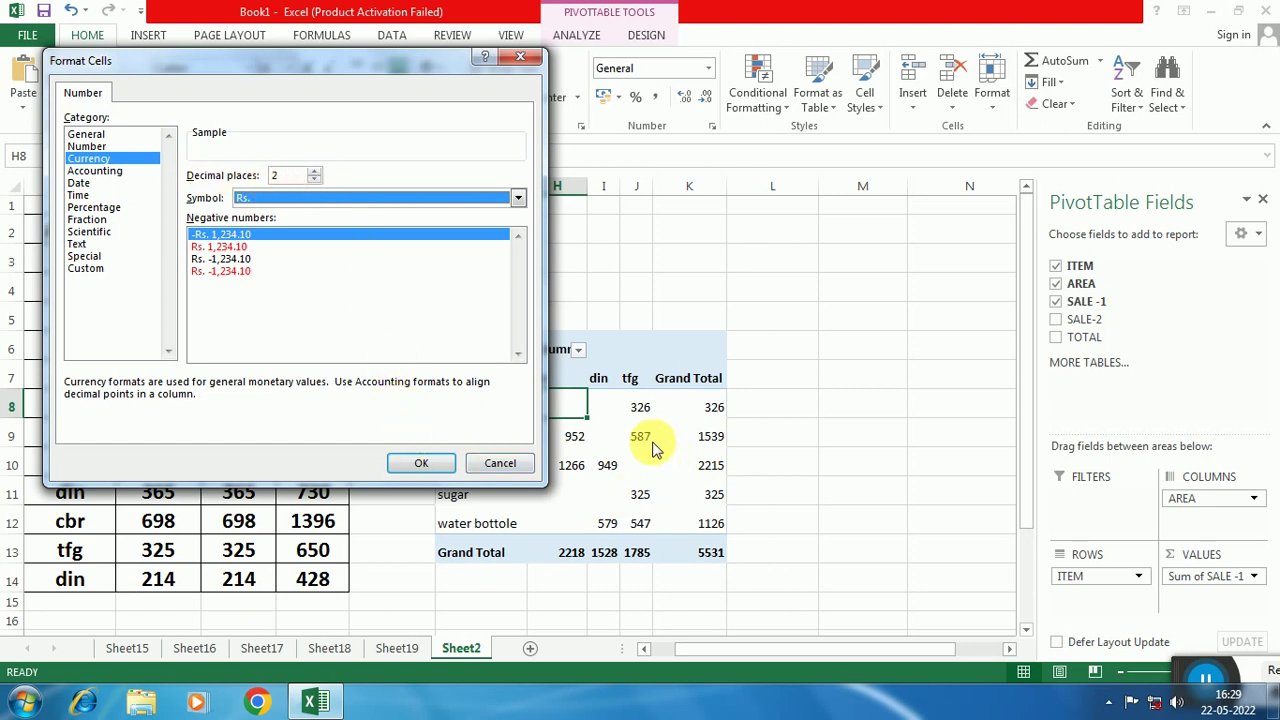
click(422, 465)
click(340, 396)
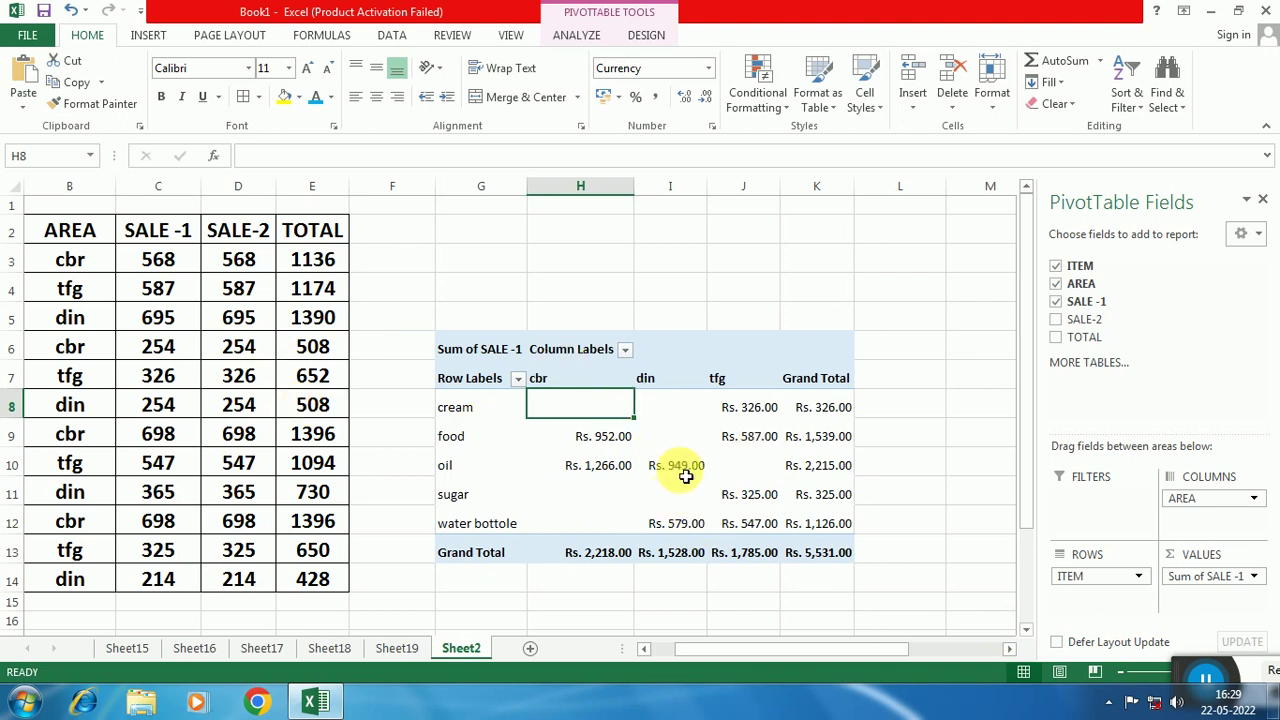
Turn on both Banded Rows and Banded Columns for the pivot table
click(645, 36)
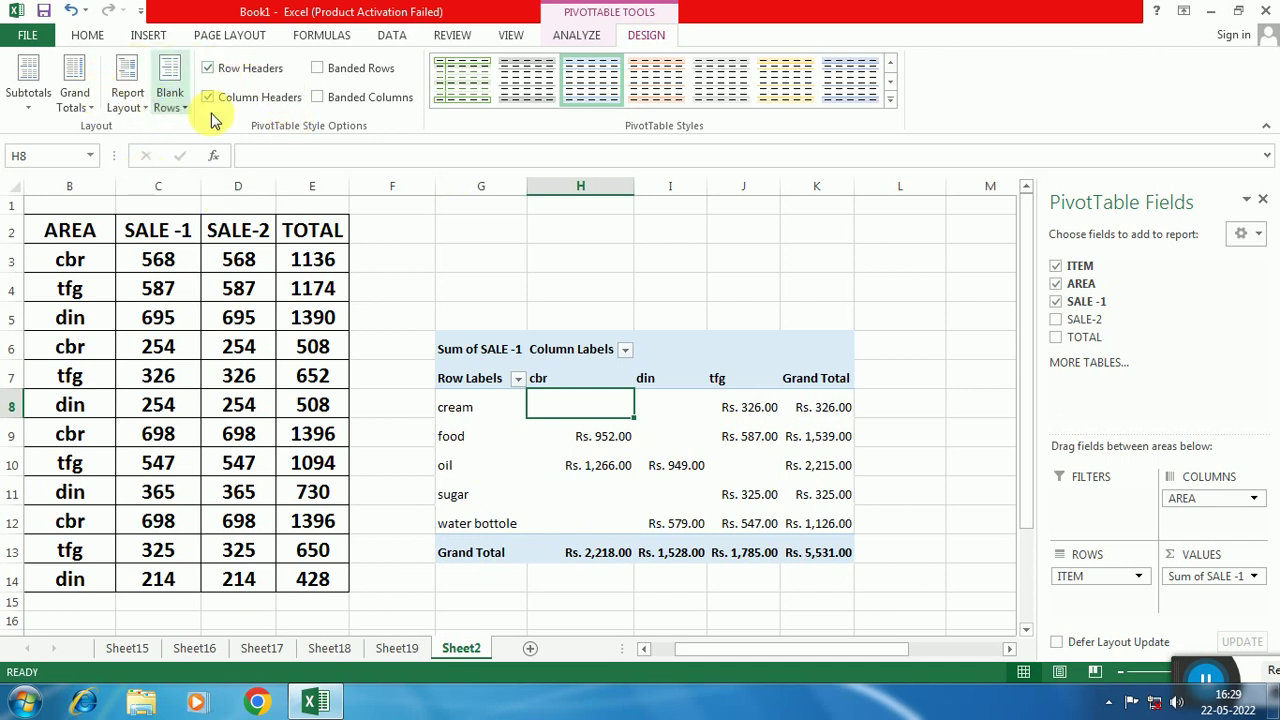
click(361, 72)
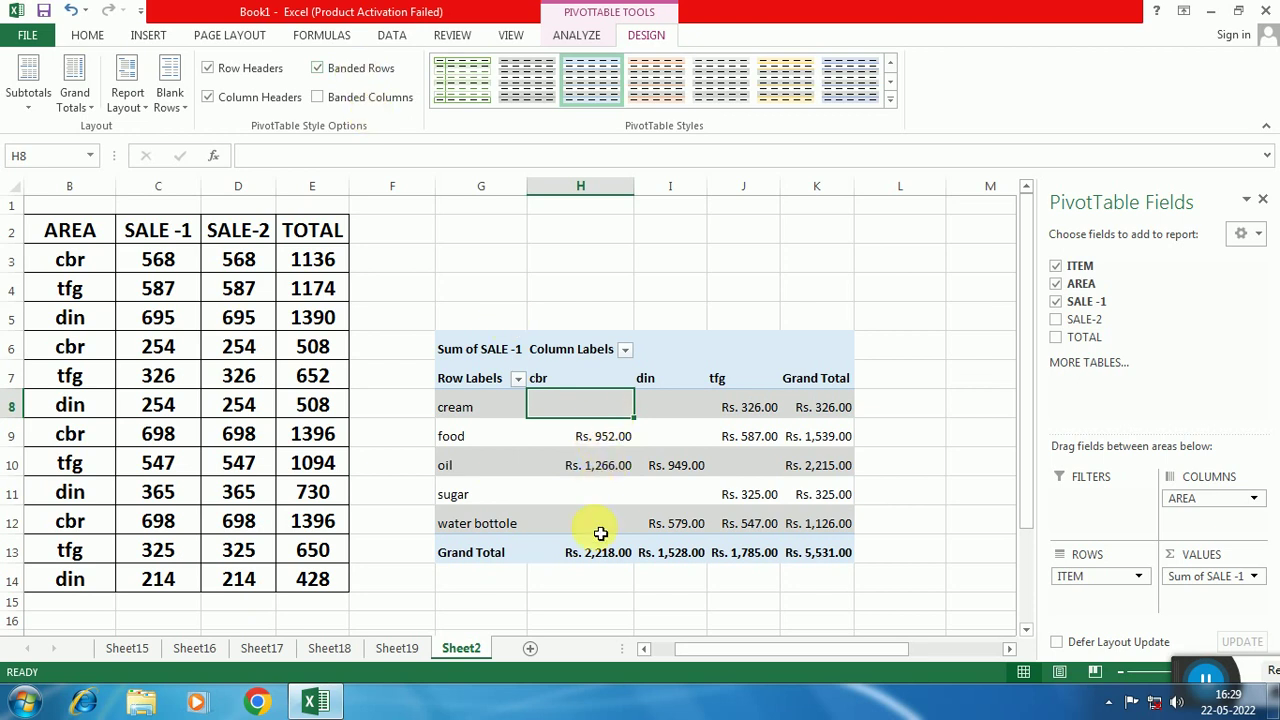
click(318, 100)
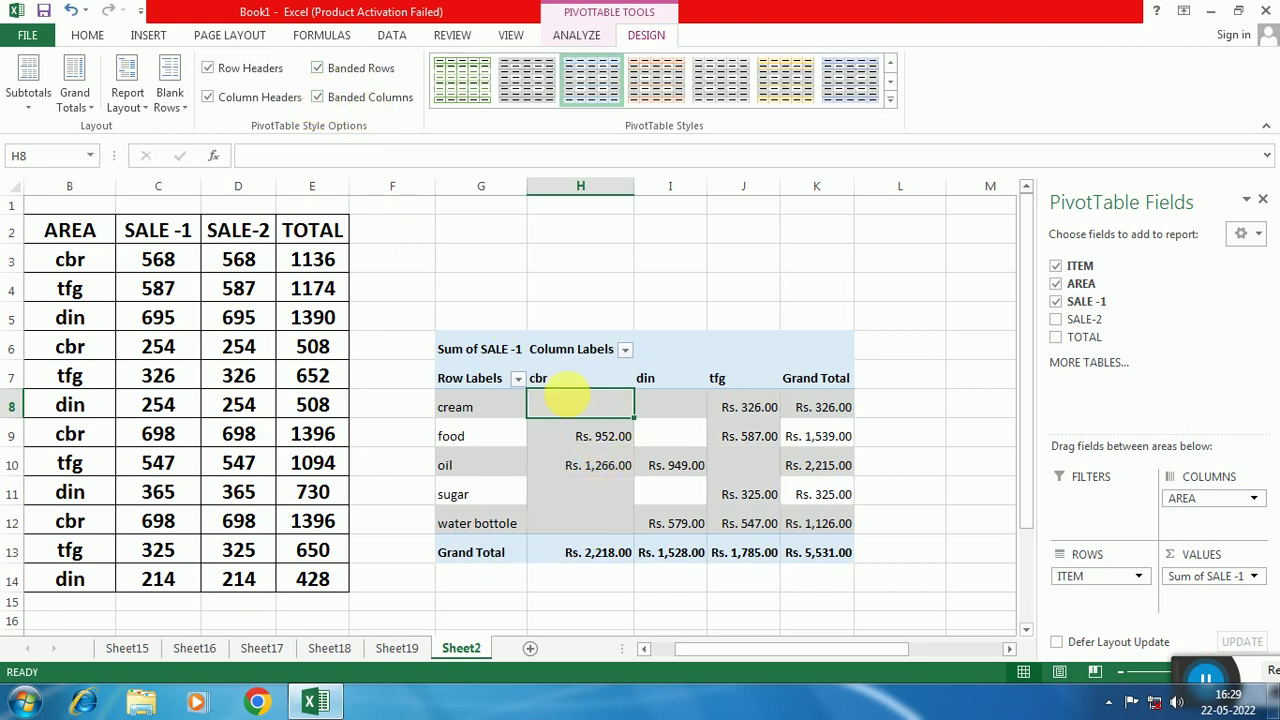
click(318, 70)
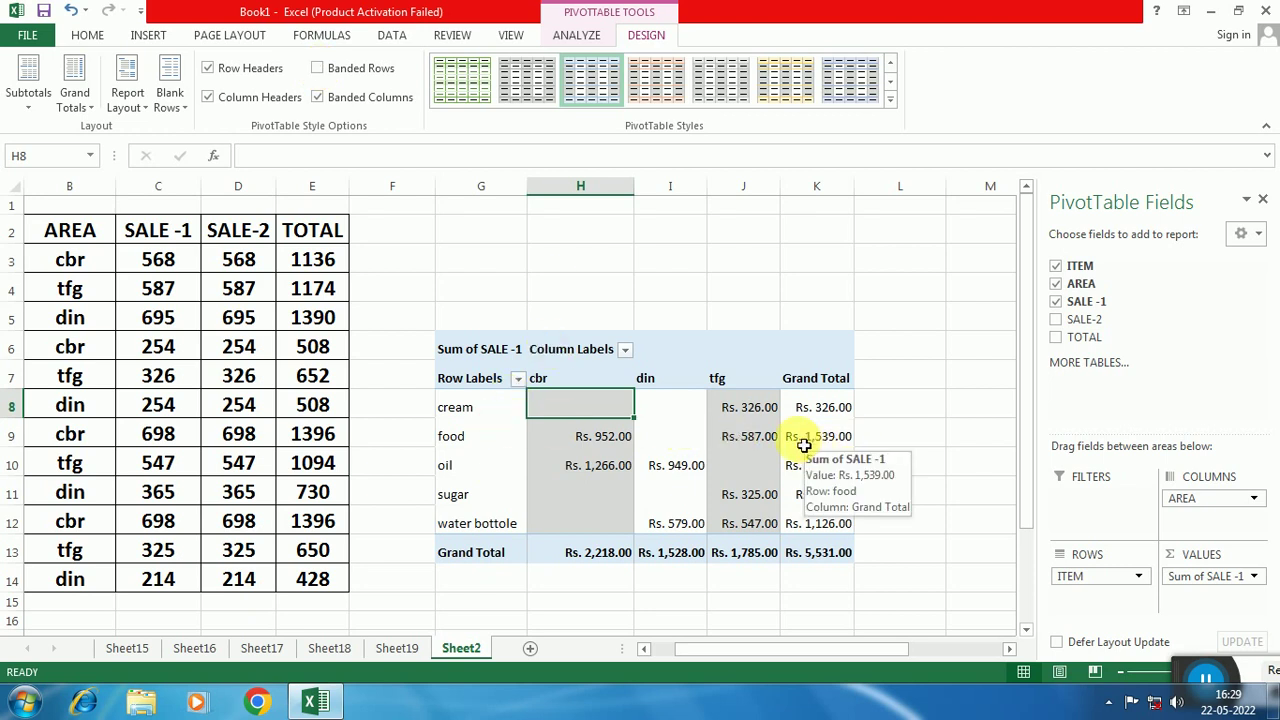
click(318, 70)
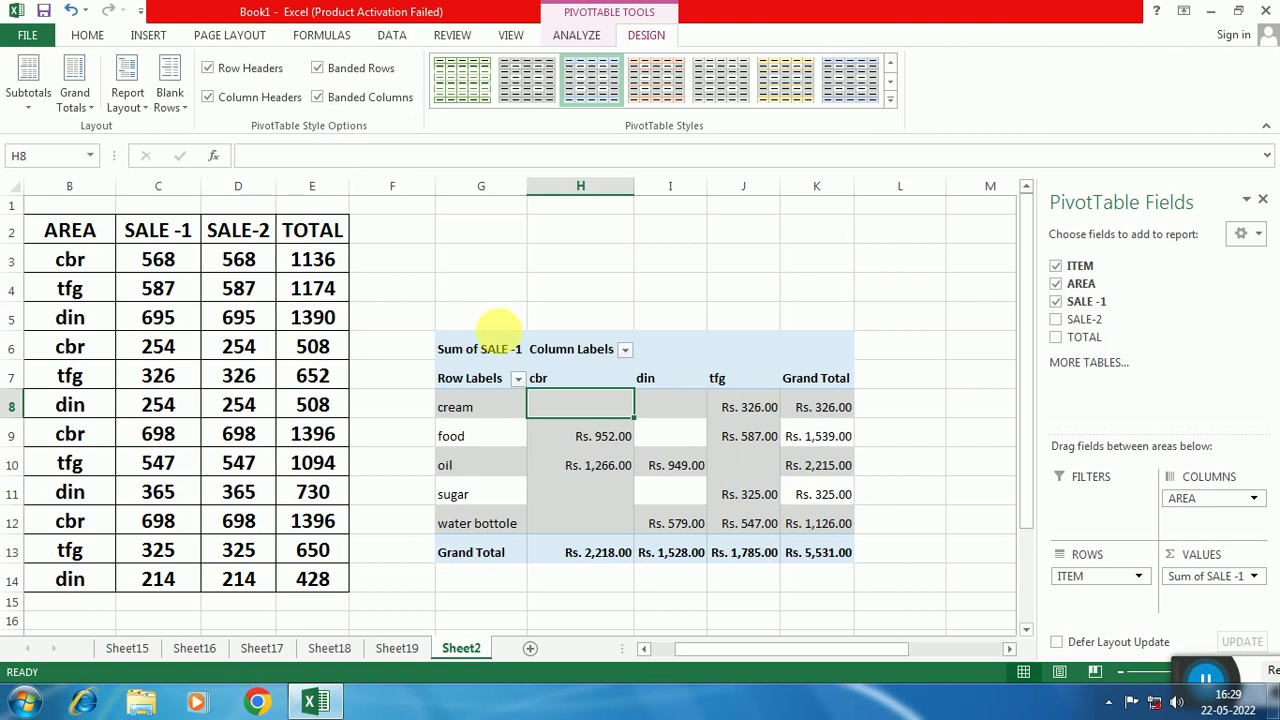
Switch the pivot's report layout to Outline Form so headers read ITEM and AREA
click(170, 100)
click(140, 112)
click(140, 112)
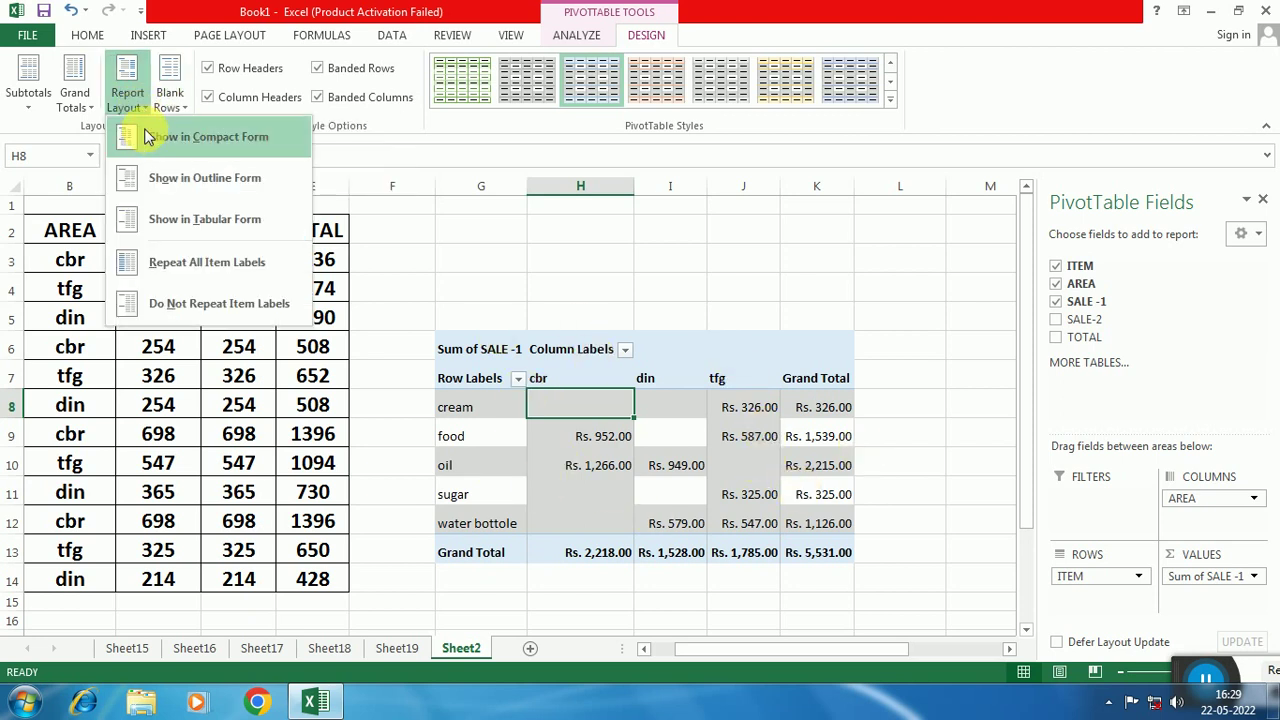
click(183, 147)
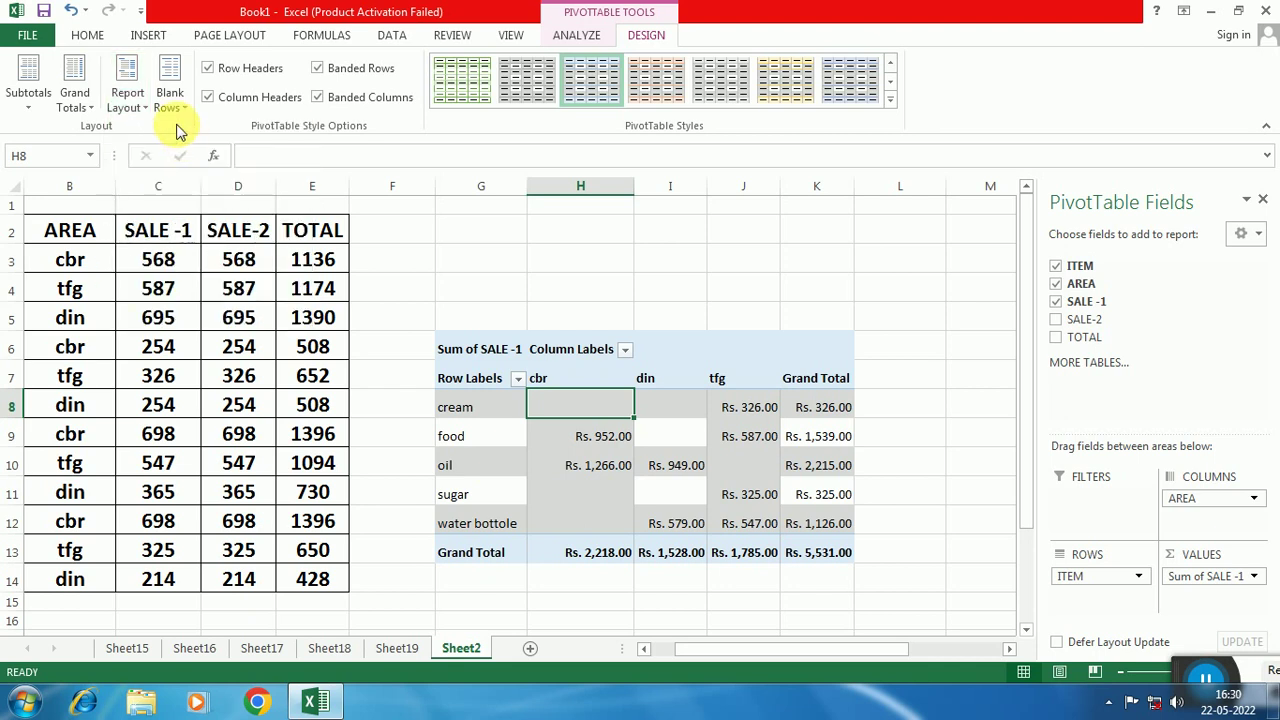
click(128, 98)
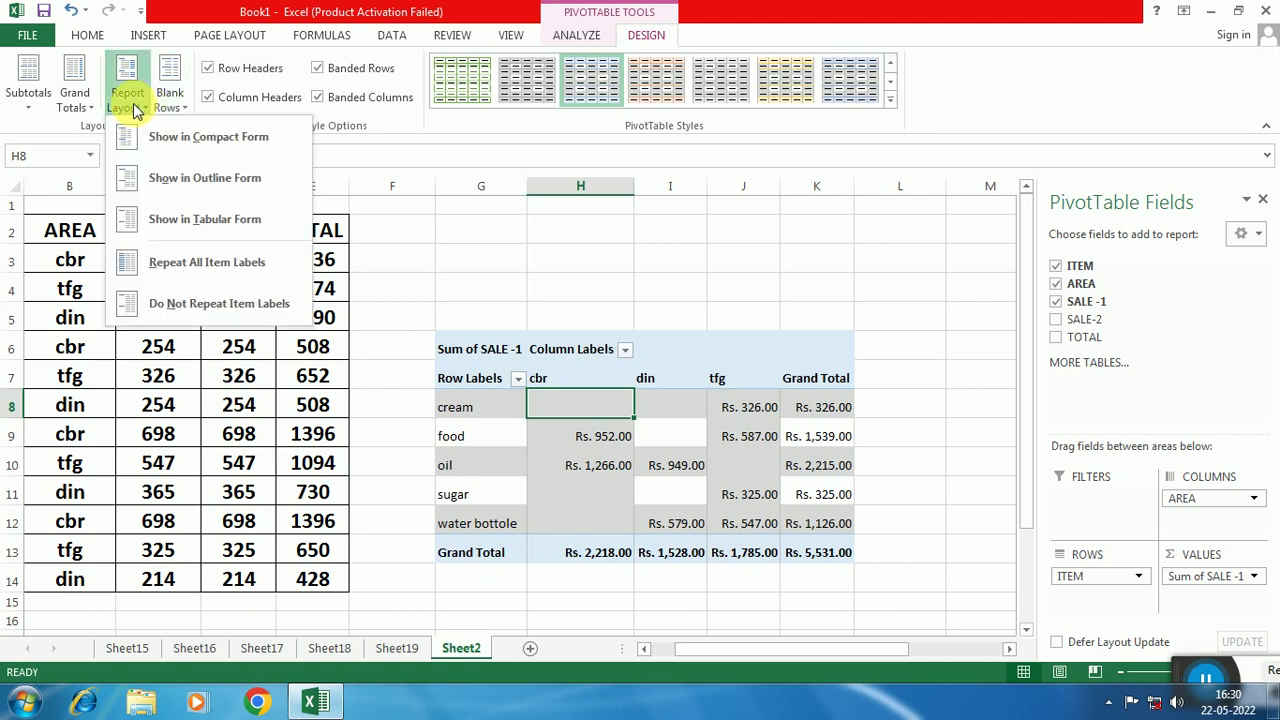
click(157, 178)
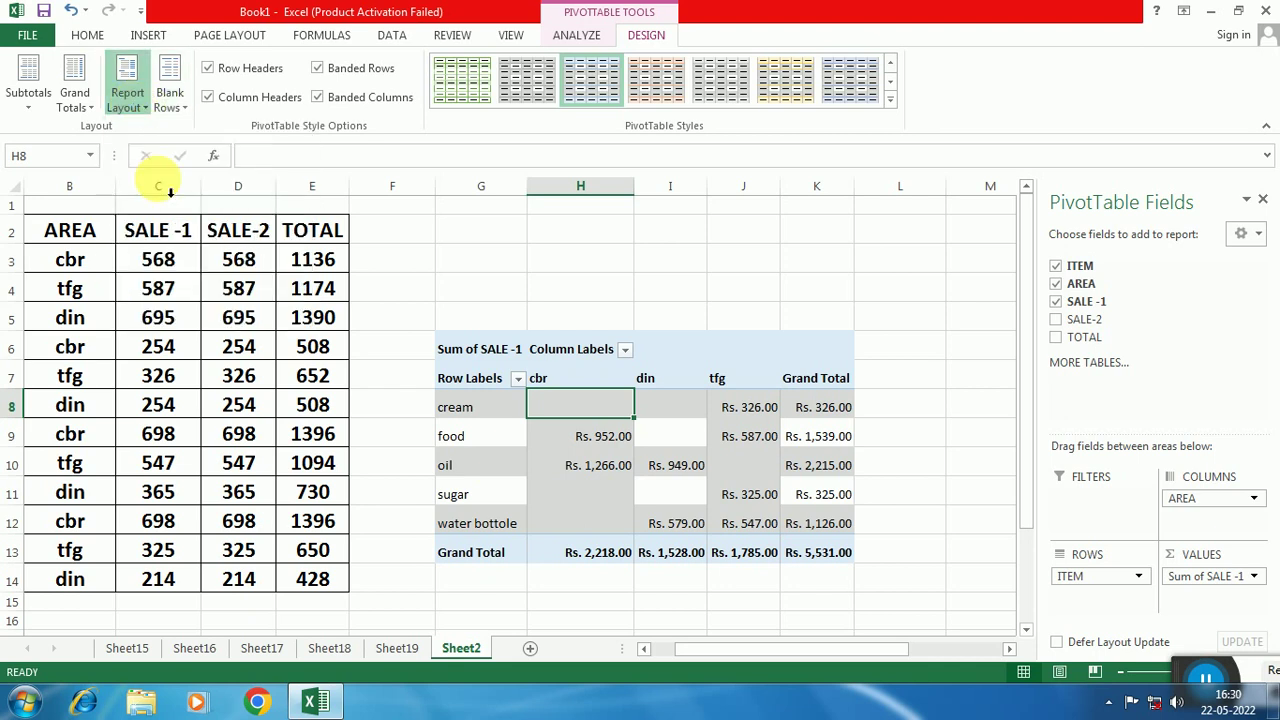
click(128, 100)
click(148, 220)
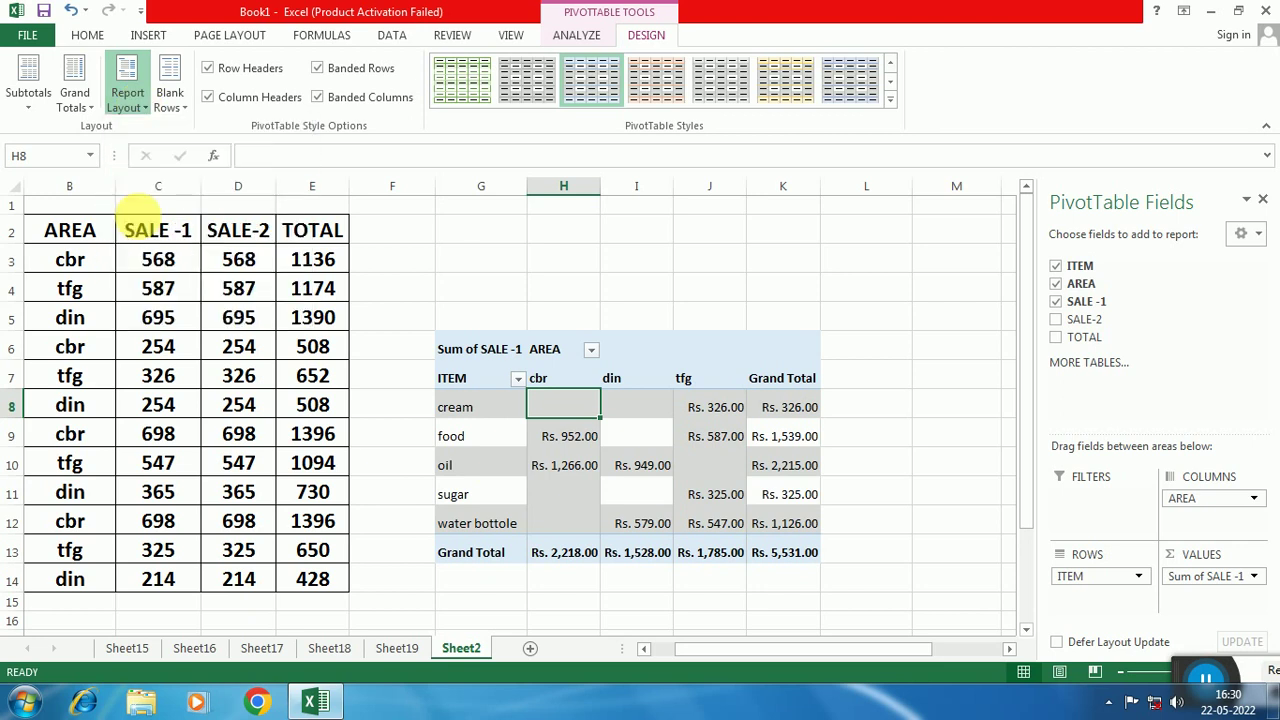
click(95, 108)
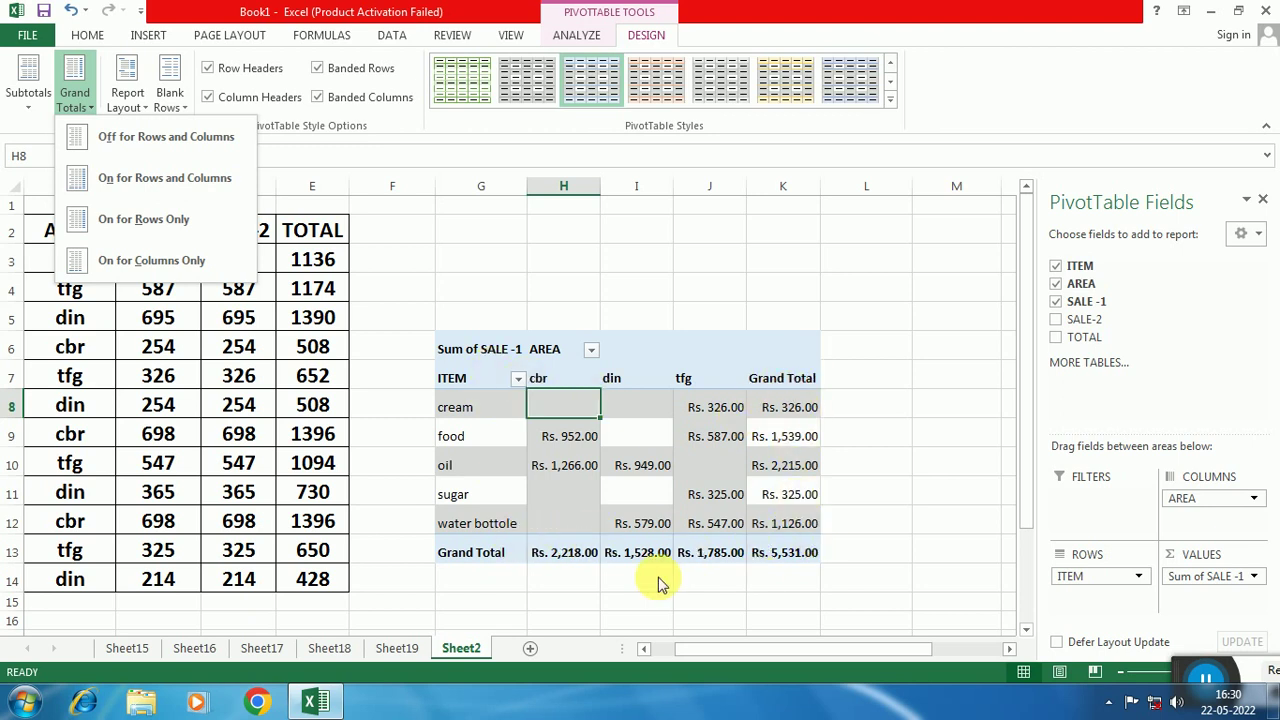
click(147, 228)
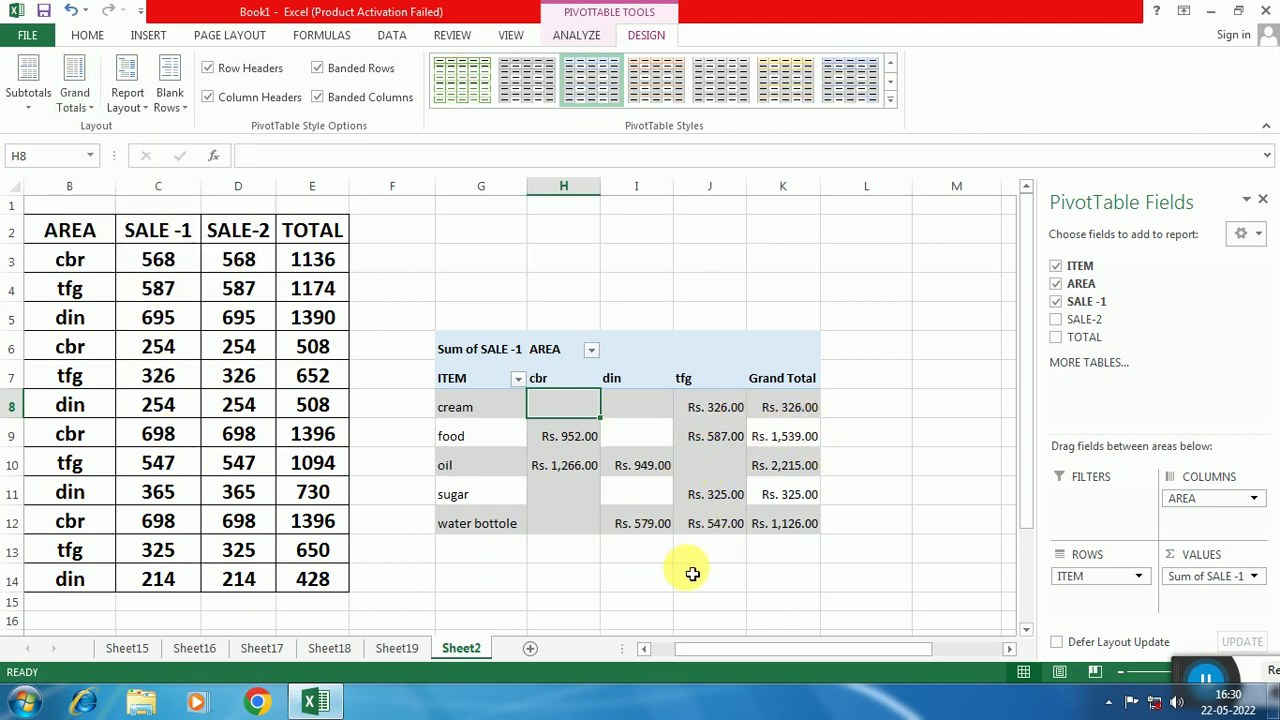
click(74, 104)
click(130, 260)
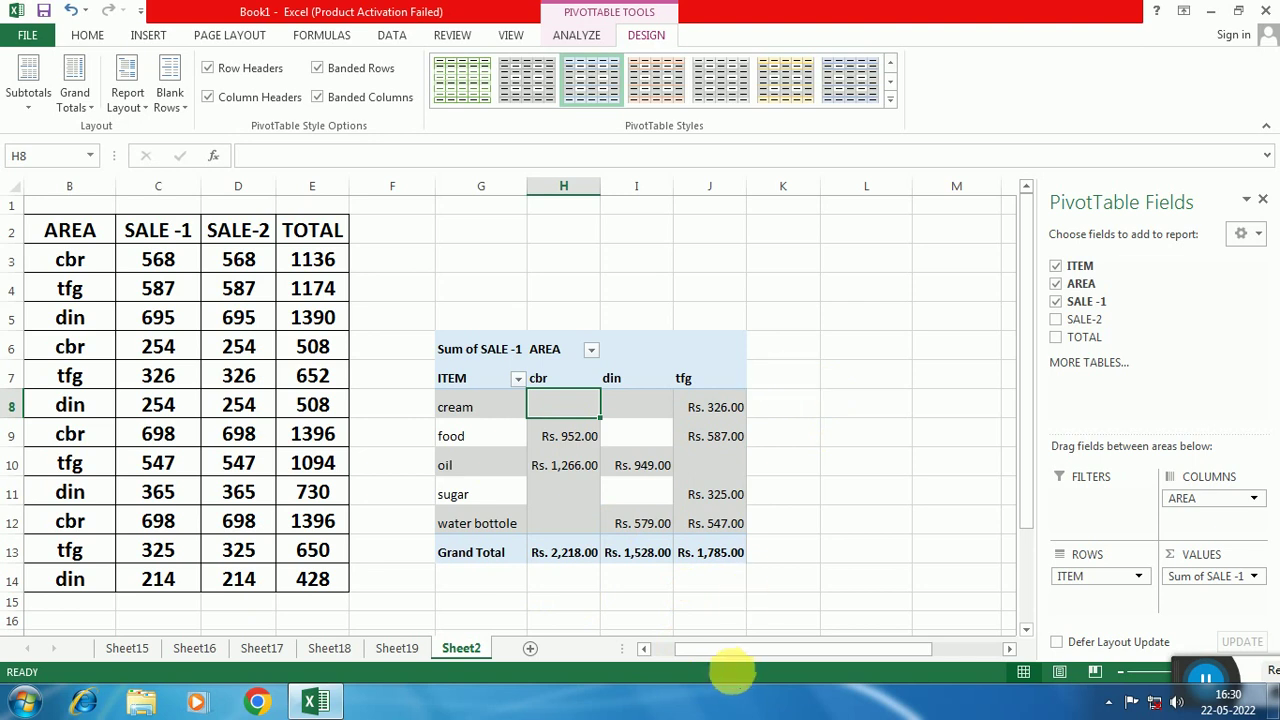
click(78, 104)
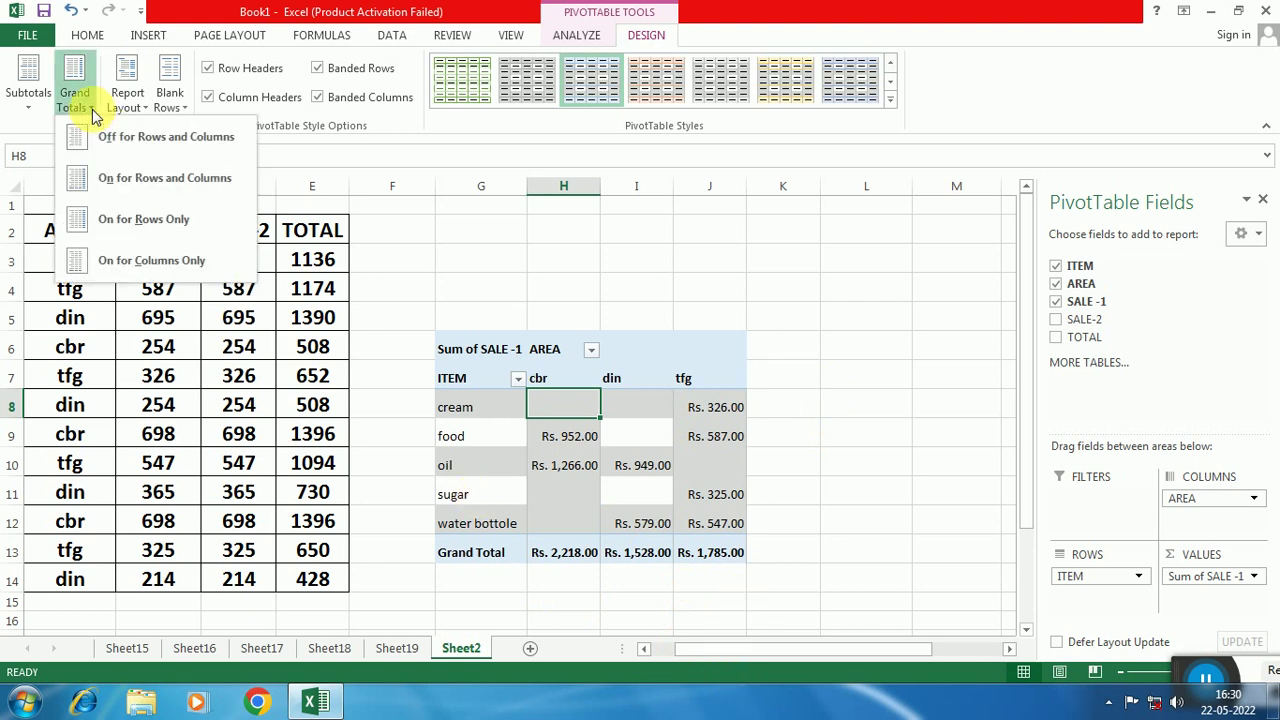
click(186, 139)
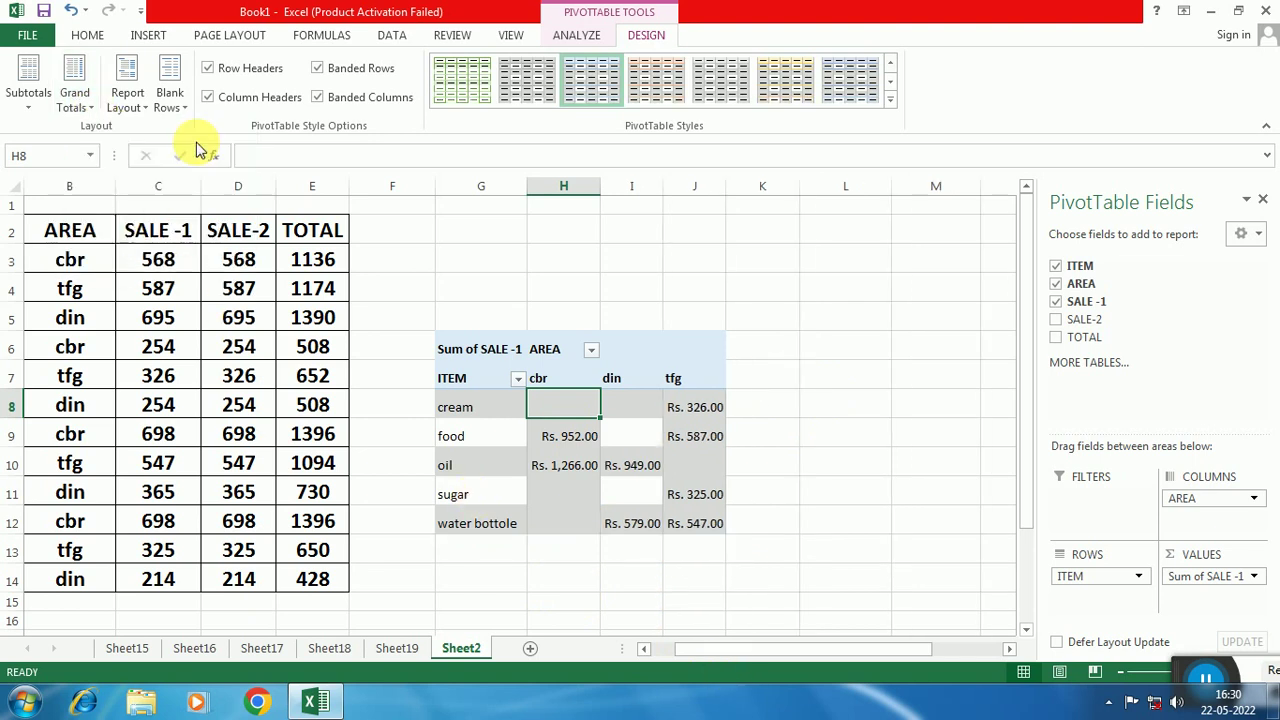
click(78, 102)
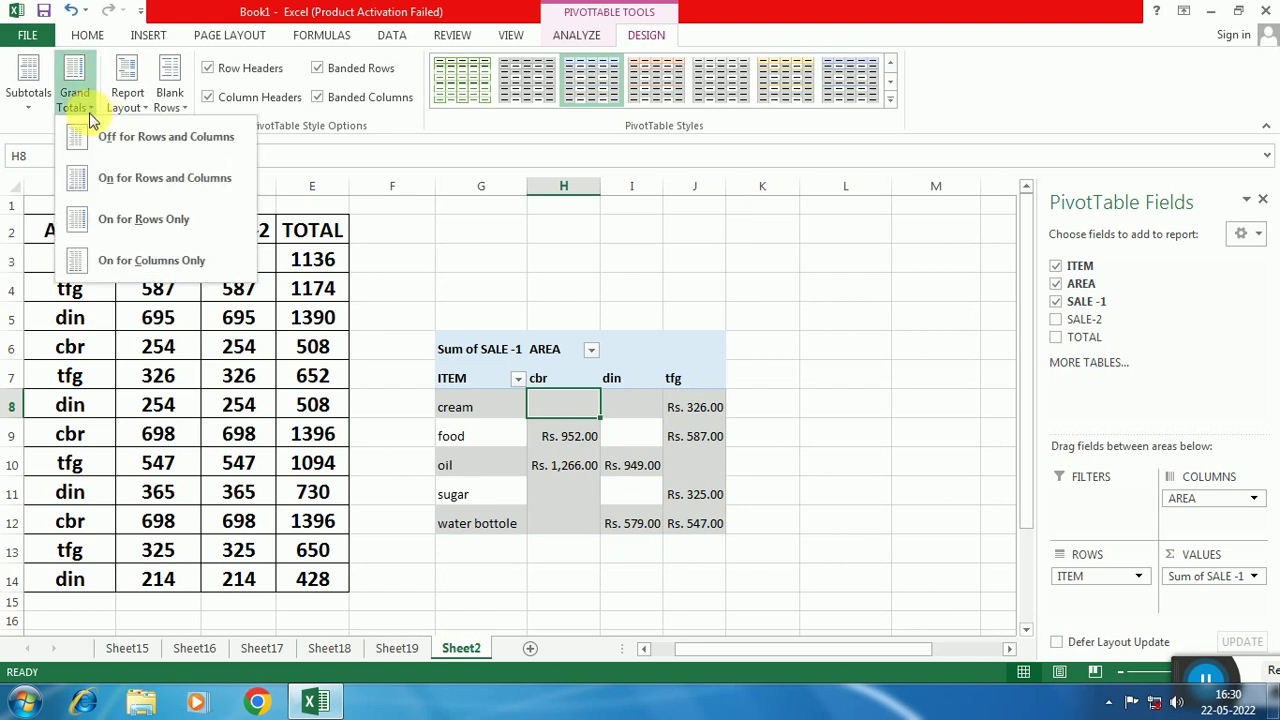
click(163, 193)
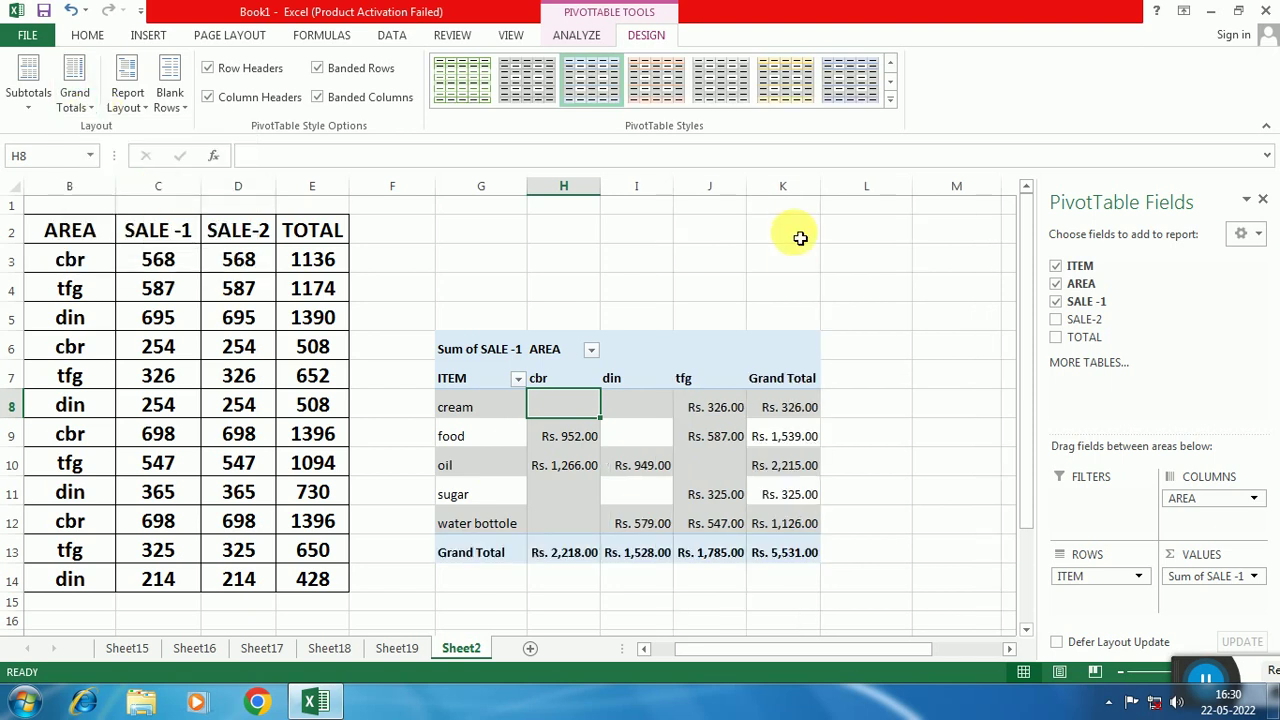
Apply the black PivotTable style, toggling Column Headers off and back on
click(889, 99)
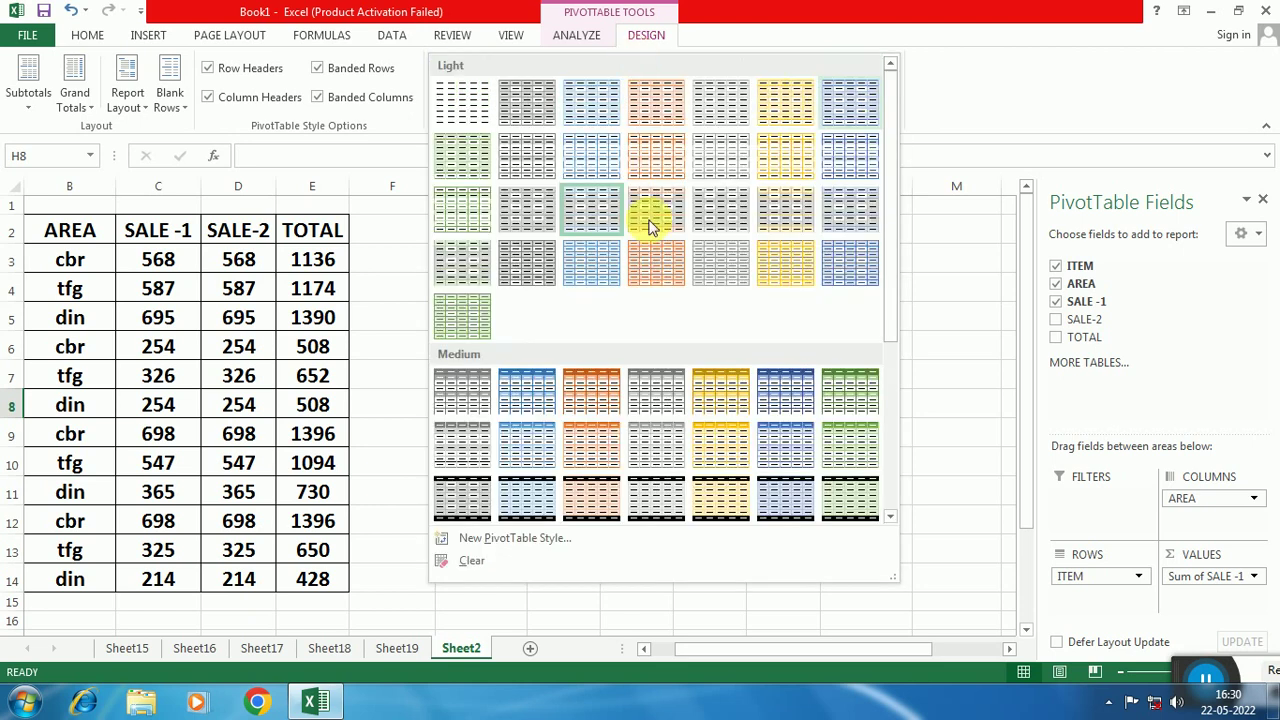
click(486, 491)
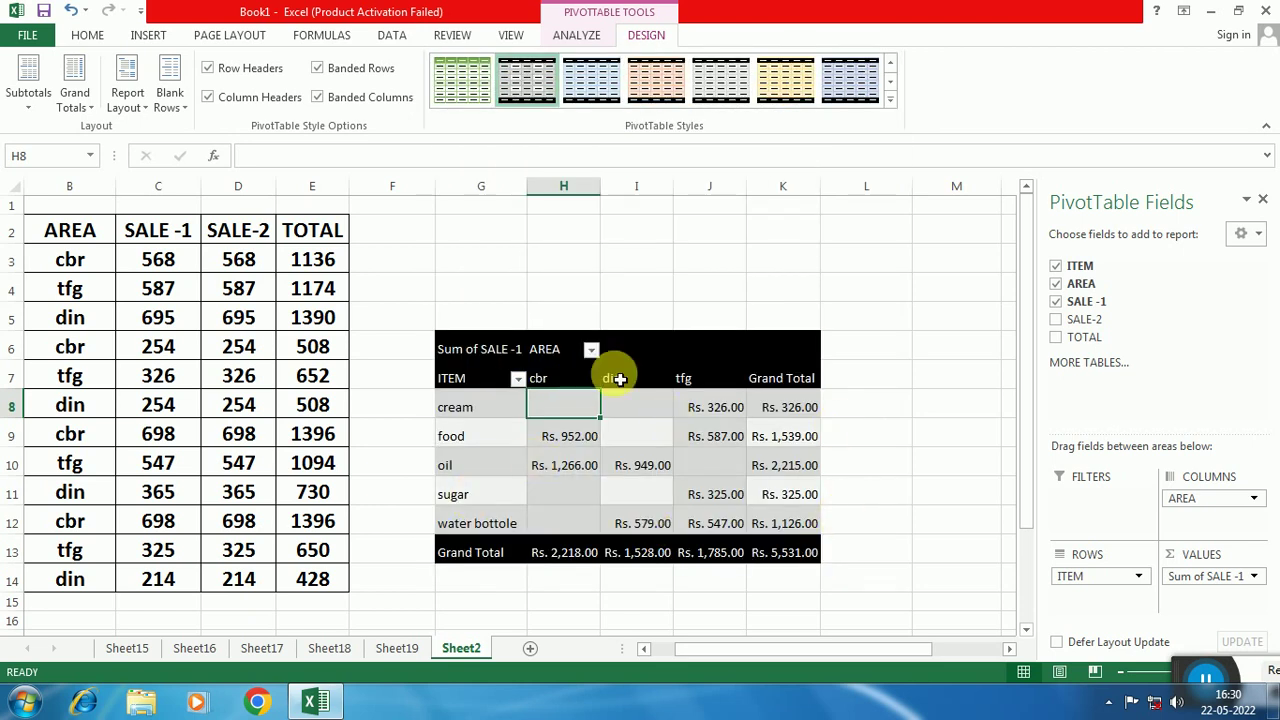
click(208, 98)
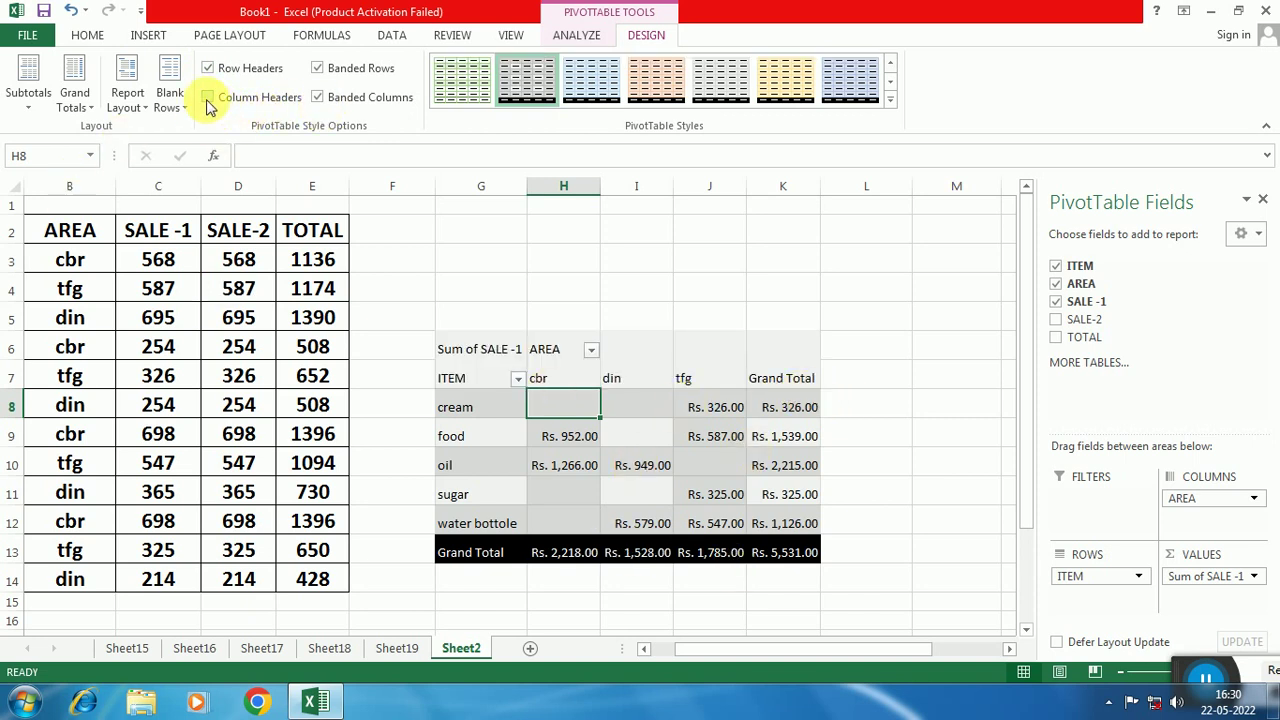
click(208, 98)
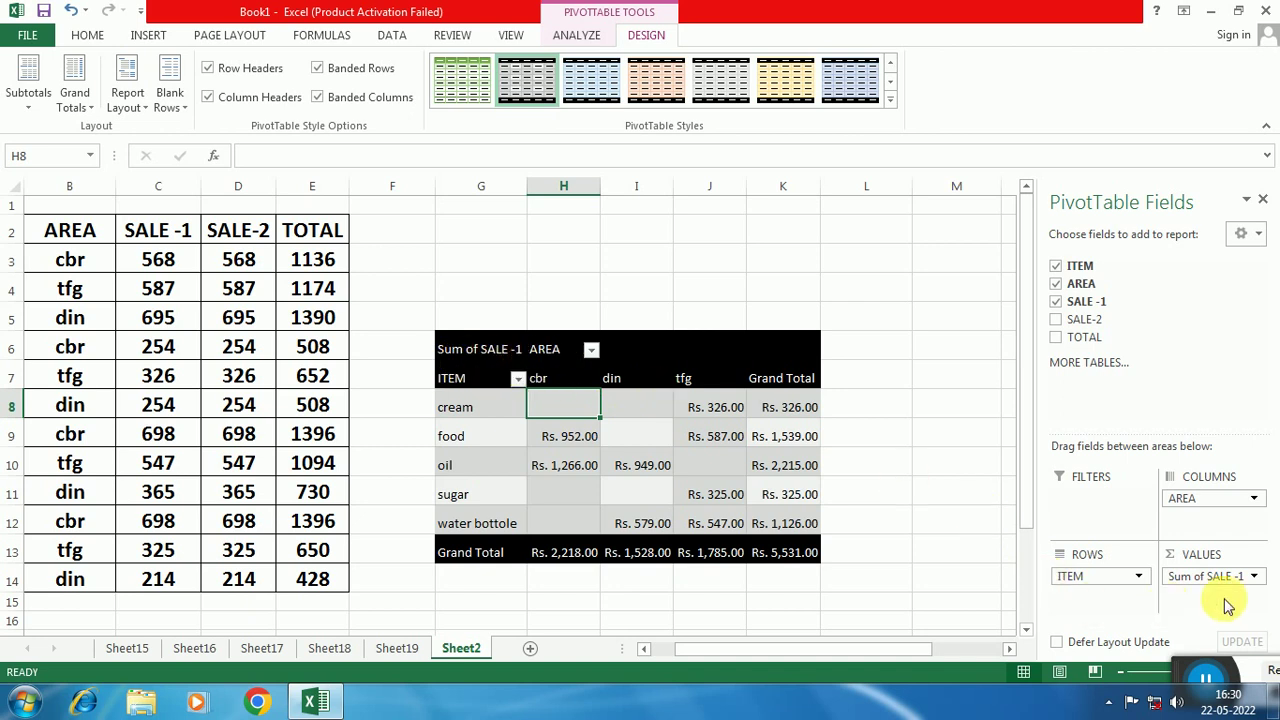
Give the Sum of SALE -1 value field the custom name SALE
click(1256, 578)
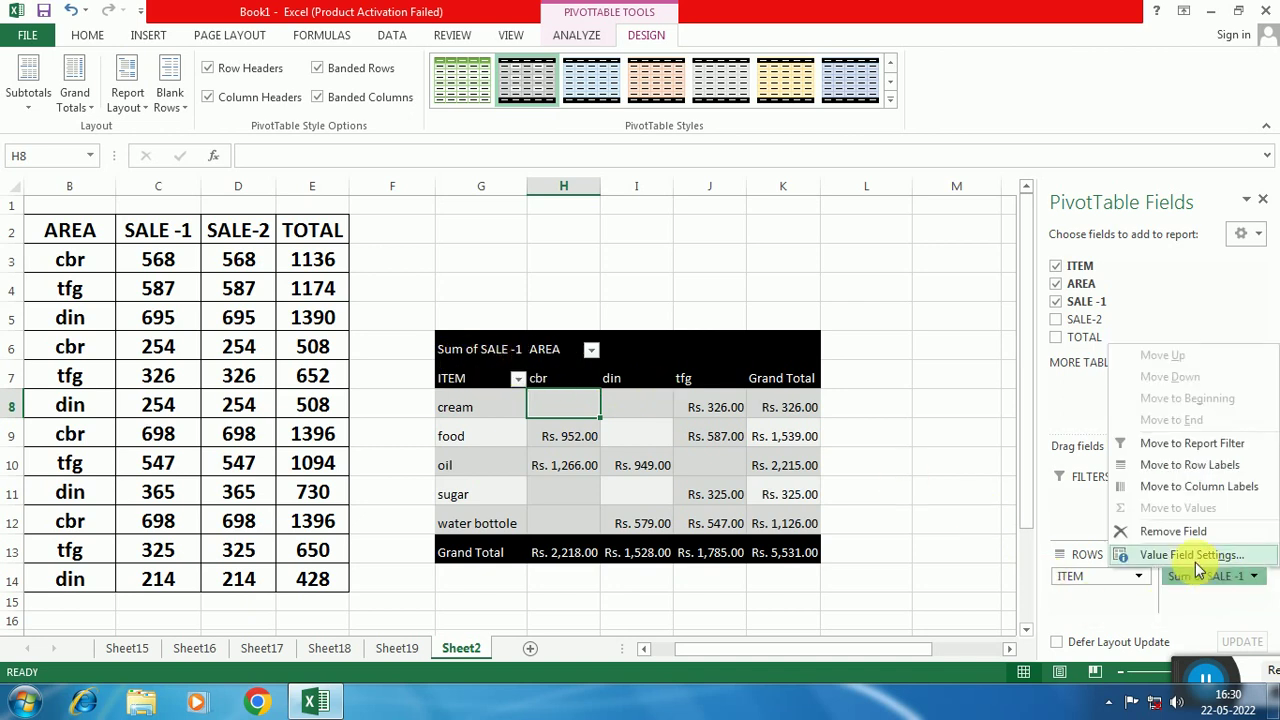
click(1205, 551)
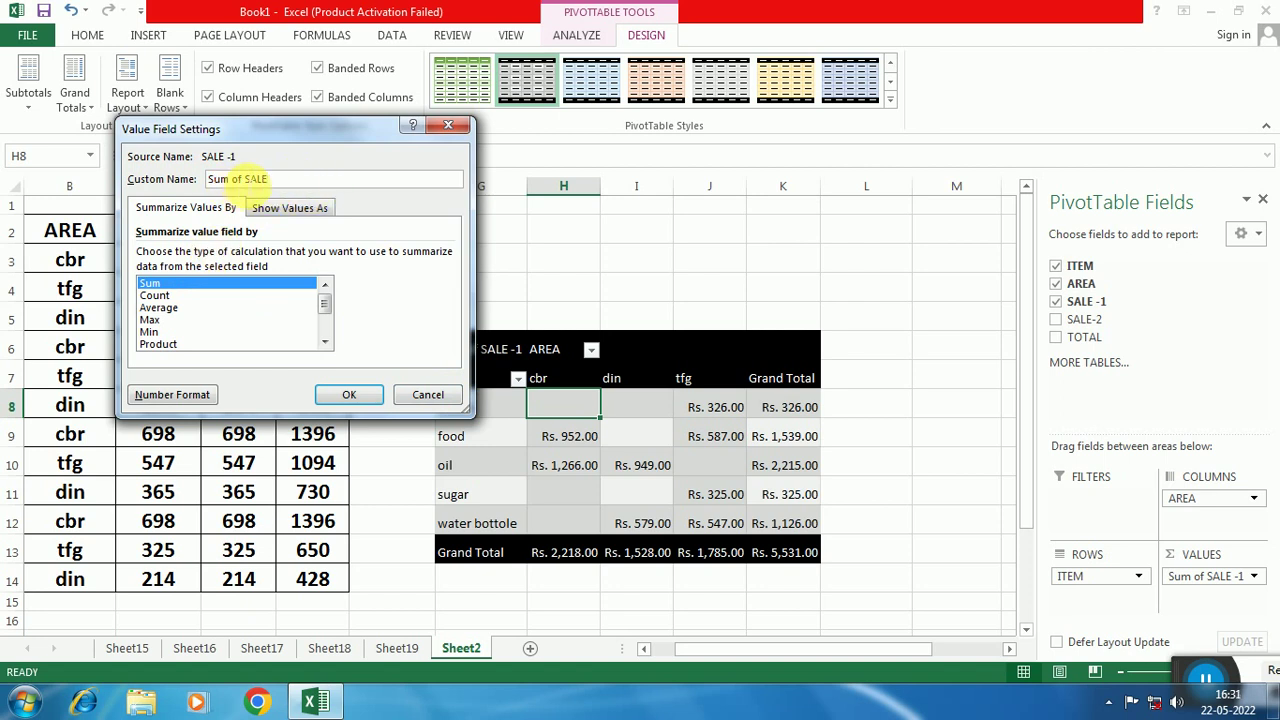
click(241, 179)
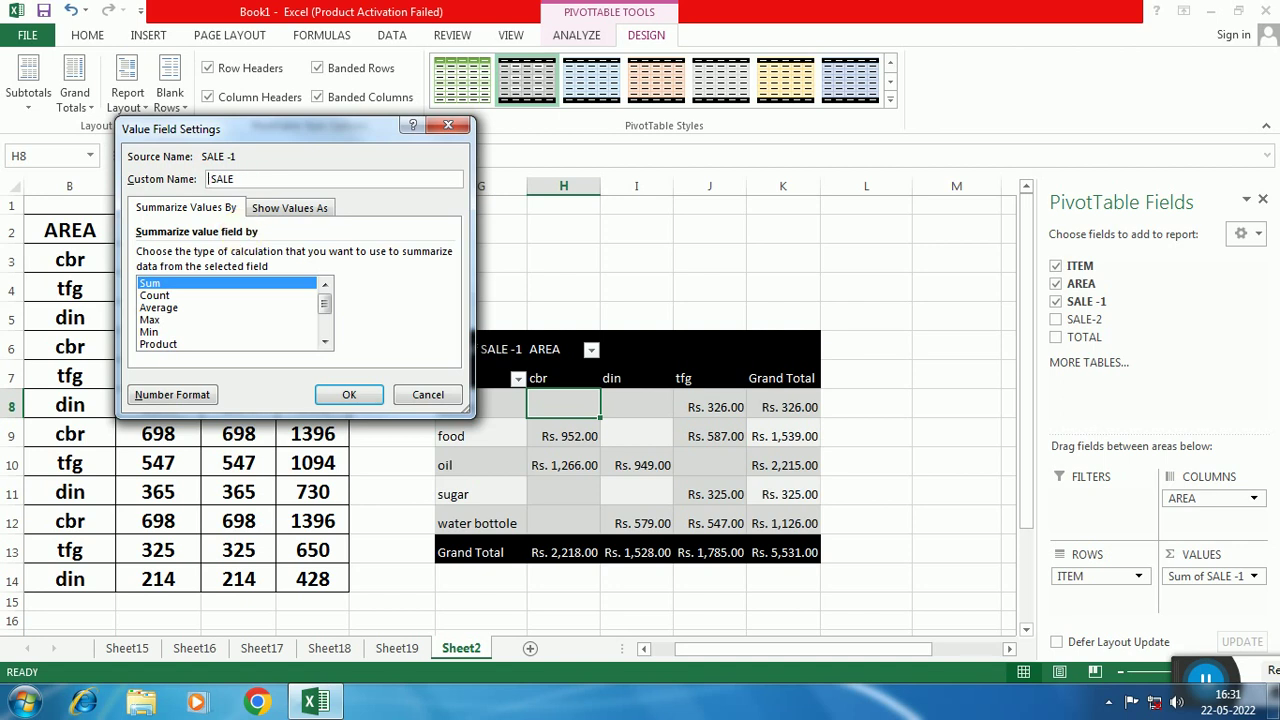
click(340, 395)
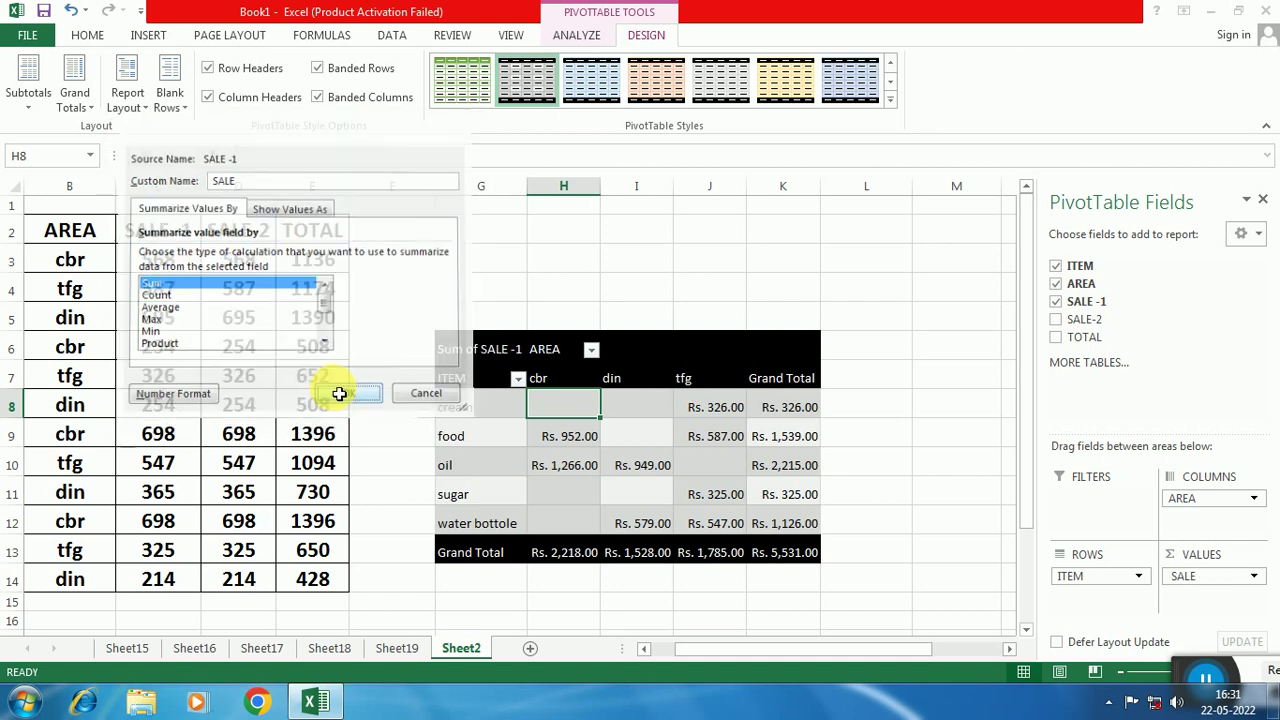